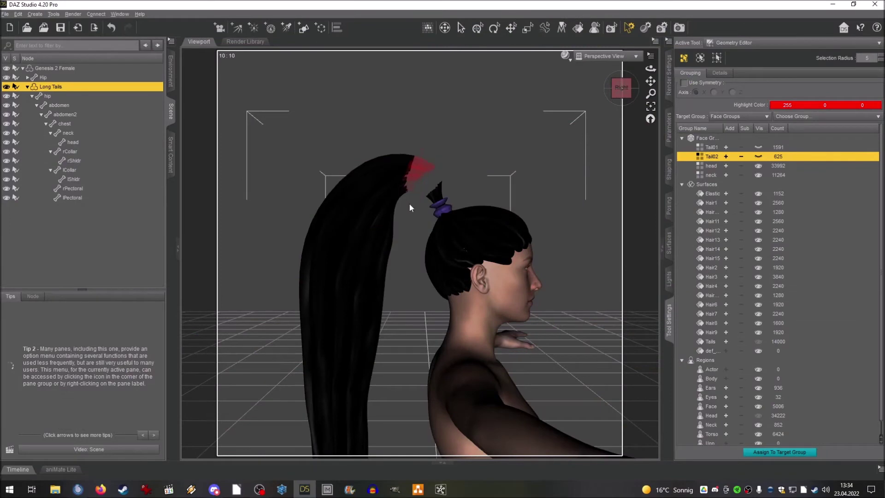
Step: Select the band of faces just below Tail02 on the ponytail and create face group Tail03 from the selection
{"action": "left_click", "coordinate": [412, 147]}
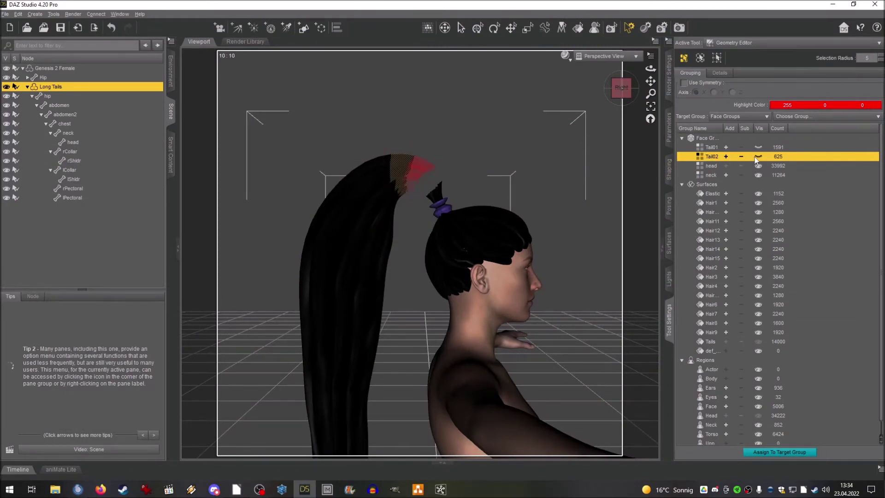
{"action": "left_click", "coordinate": [703, 137]}
{"action": "right_click", "coordinate": [703, 138]}
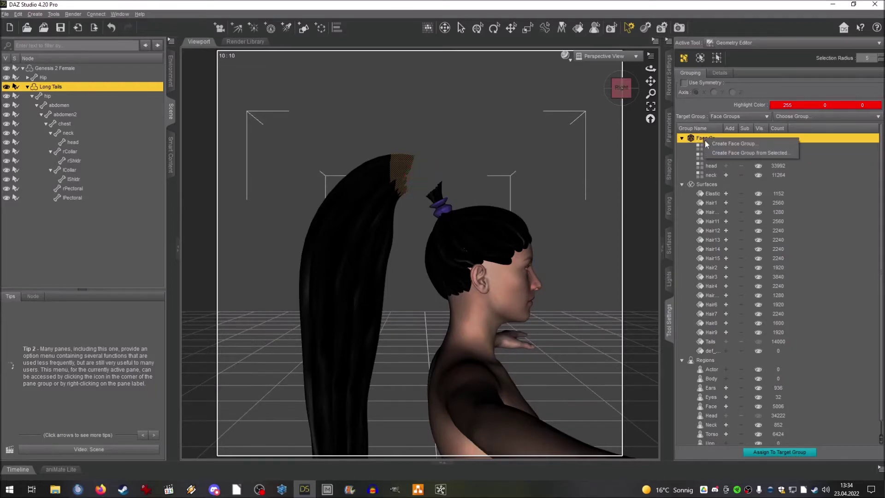
{"action": "left_click", "coordinate": [719, 153]}
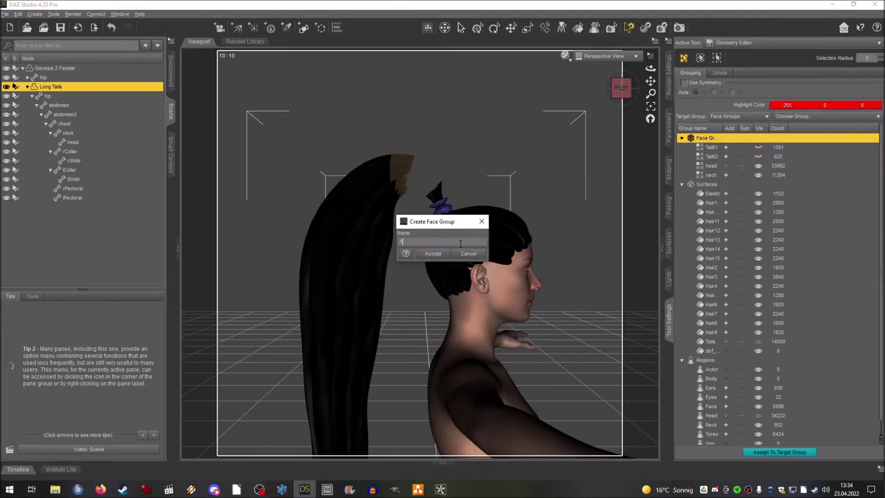
{"action": "left_click", "coordinate": [433, 253]}
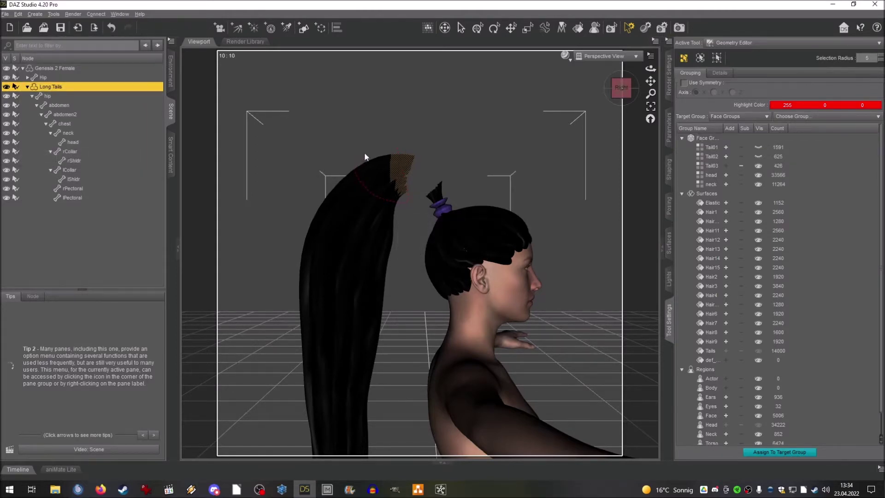
Step: Select the next band of faces down the ponytail, directly adjoining the Tail03 section
{"action": "left_click_drag", "start_coordinate": [393, 150], "coordinate": [409, 185]}
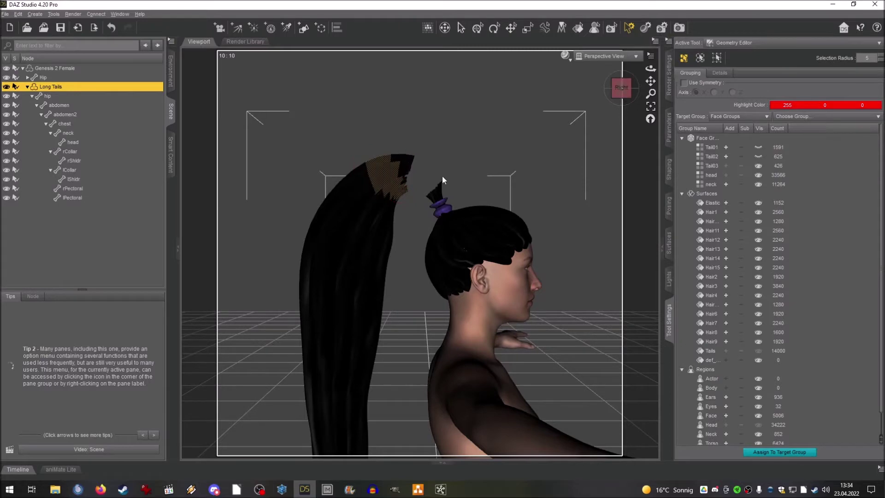
{"action": "right_click", "coordinate": [709, 143]}
{"action": "left_click", "coordinate": [718, 154]}
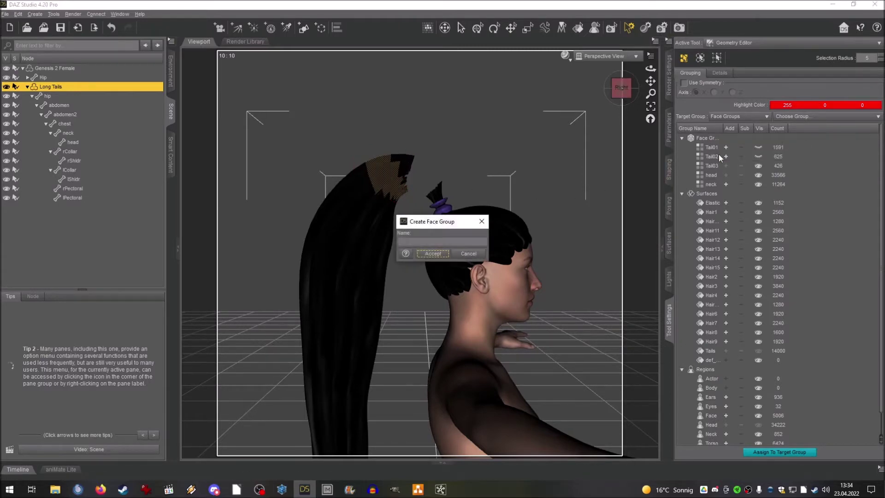
{"action": "left_click", "coordinate": [428, 240]}
{"action": "left_click", "coordinate": [466, 254]}
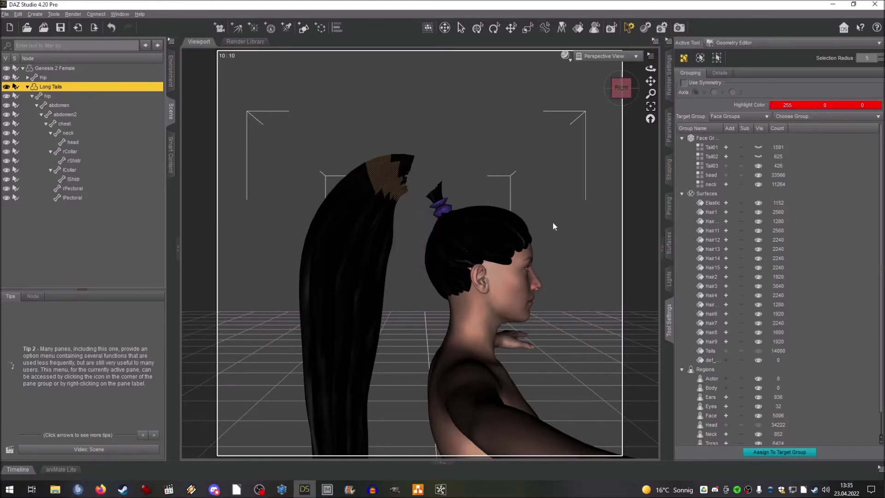
Step: Hide the Tail03 group and create face group Tail04 from the selected ponytail faces
{"action": "left_click", "coordinate": [760, 167]}
{"action": "right_click", "coordinate": [709, 137]}
{"action": "left_click", "coordinate": [736, 150]}
{"action": "left_click", "coordinate": [429, 240]}
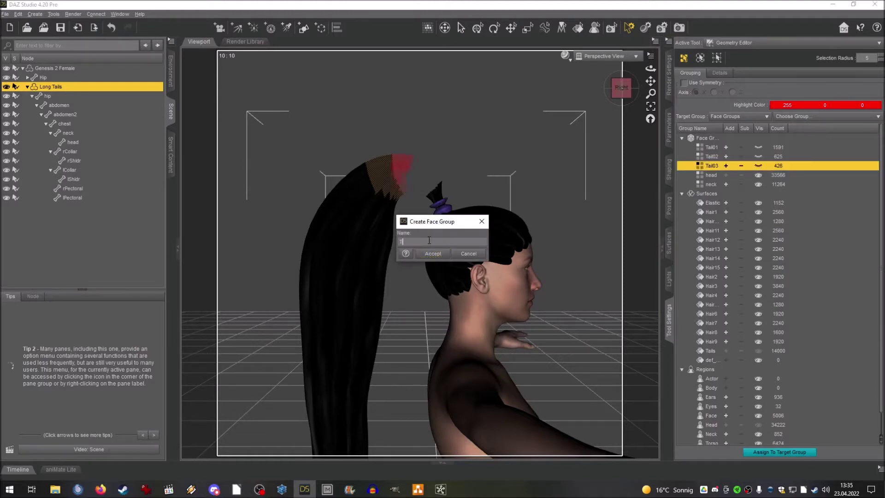
{"action": "type", "text": "Tail04"}
{"action": "key", "text": "Return"}
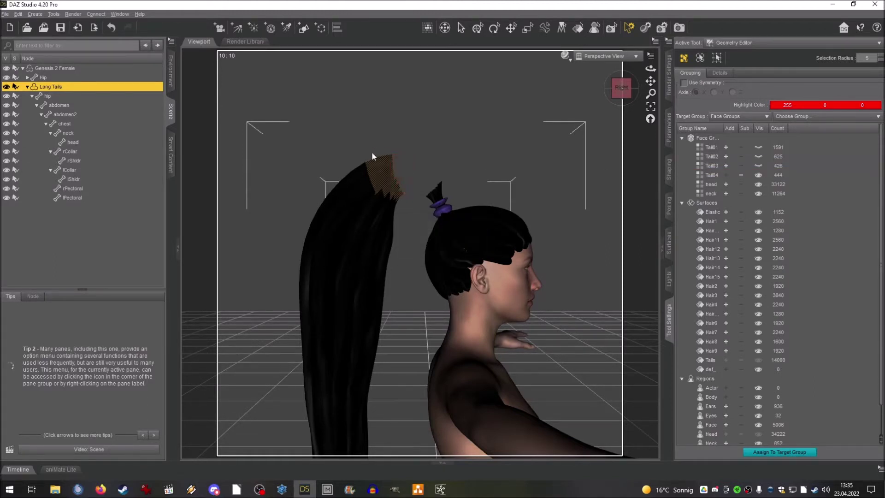
Step: Hide Tail04, select the next band of ponytail faces and create face group Tail05 from it
{"action": "left_click", "coordinate": [403, 191]}
{"action": "left_click", "coordinate": [759, 175]}
{"action": "left_click_drag", "start_coordinate": [405, 206], "coordinate": [360, 153]}
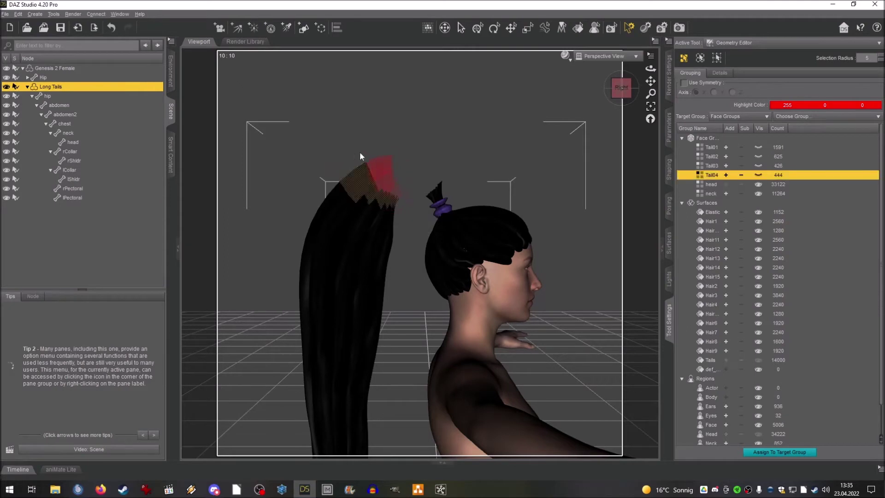
{"action": "left_click", "coordinate": [723, 153]}
{"action": "left_click", "coordinate": [441, 239]}
{"action": "type", "text": "Tail05"}
{"action": "key", "text": "Return"}
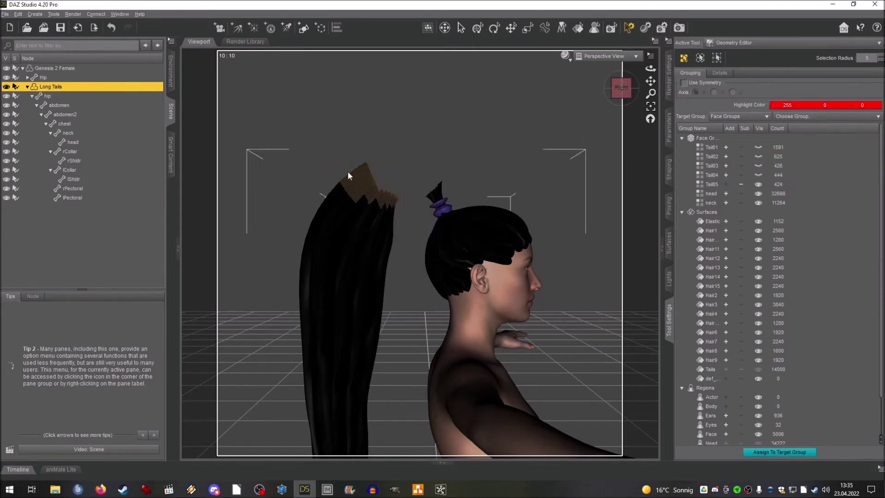
Step: Hide Tail05, select the adjoining band of ponytail faces and create face group Tail06 from it
{"action": "left_click_drag", "start_coordinate": [341, 169], "coordinate": [402, 203]}
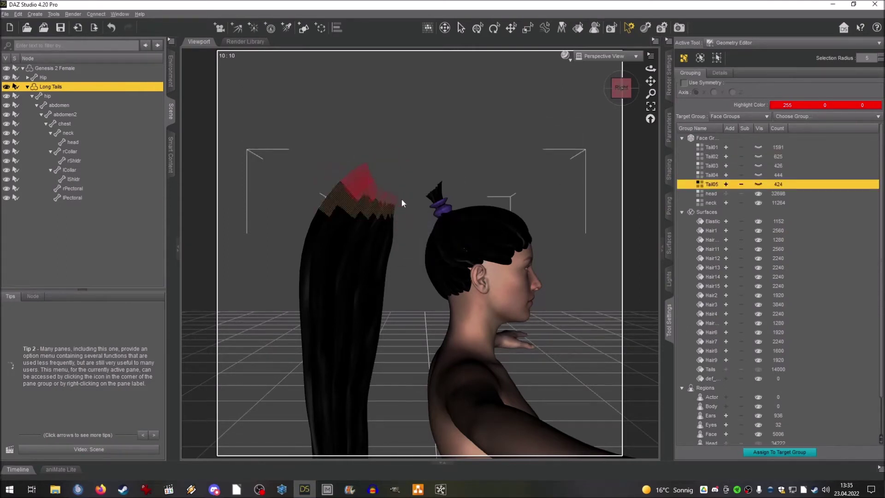
{"action": "left_click_drag", "start_coordinate": [325, 160], "coordinate": [333, 164]}
{"action": "right_click", "coordinate": [705, 140]}
{"action": "left_click", "coordinate": [713, 154]}
{"action": "left_click", "coordinate": [418, 237]}
{"action": "type", "text": "Tail06"}
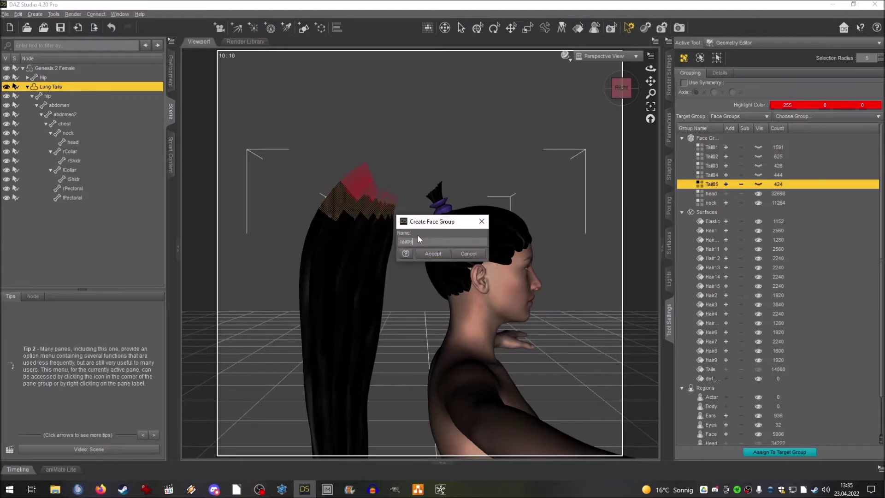
{"action": "key", "text": "Return"}
Step: Hide Tail06, select the full band of faces across the ponytail's exposed end and create face group Tail07 from it
{"action": "left_click", "coordinate": [758, 194]}
{"action": "left_click_drag", "start_coordinate": [388, 208], "coordinate": [307, 200]}
{"action": "right_click", "coordinate": [481, 168]}
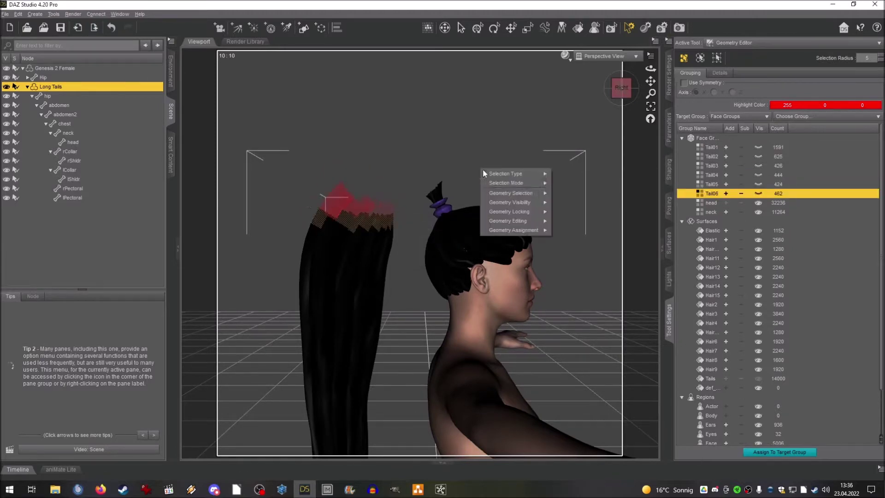
{"action": "mouse_move", "coordinate": [525, 183]}
{"action": "left_click", "coordinate": [576, 193]}
{"action": "right_click", "coordinate": [712, 152]}
{"action": "left_click", "coordinate": [724, 153]}
{"action": "type", "text": "T"}
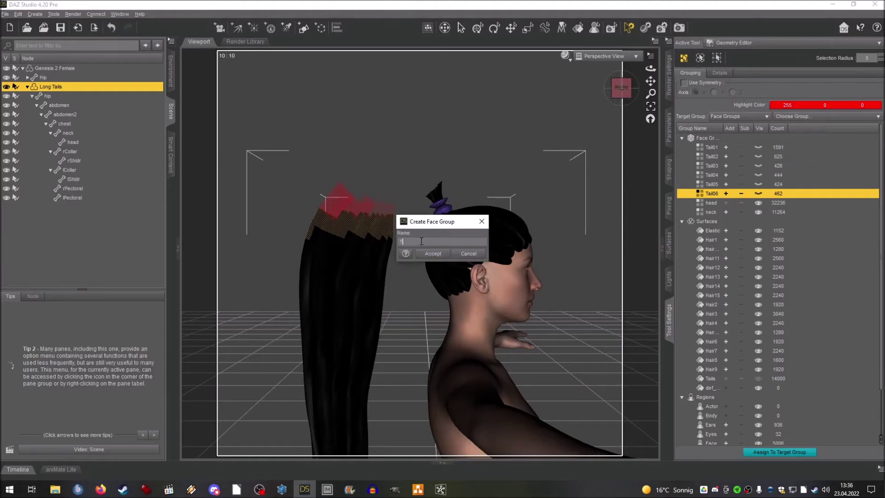
{"action": "key", "text": "Return"}
Step: Hide Tail07, select the next, wider band of ponytail faces and create face group Tail08 from it
{"action": "scroll", "coordinate": [399, 231], "scroll_direction": "up", "scroll_amount": 1}
{"action": "scroll", "coordinate": [399, 231], "scroll_direction": "down", "scroll_amount": 1}
{"action": "left_click_drag", "start_coordinate": [650, 81], "coordinate": [691, 42]}
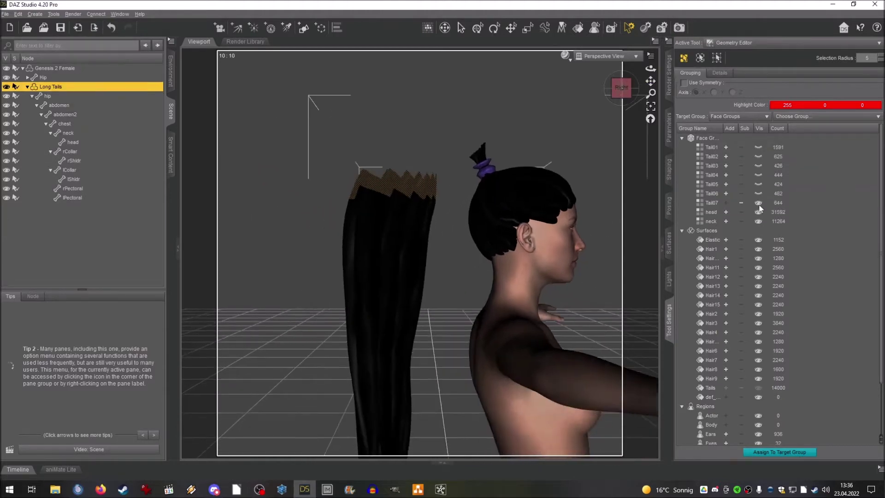
{"action": "left_click", "coordinate": [758, 205]}
{"action": "scroll", "coordinate": [430, 229], "scroll_direction": "down", "scroll_amount": 1}
{"action": "left_click_drag", "start_coordinate": [430, 229], "coordinate": [441, 231]}
{"action": "right_click", "coordinate": [710, 138]}
{"action": "left_click", "coordinate": [724, 143]}
{"action": "left_click", "coordinate": [448, 240]}
{"action": "type", "text": "Tail08"}
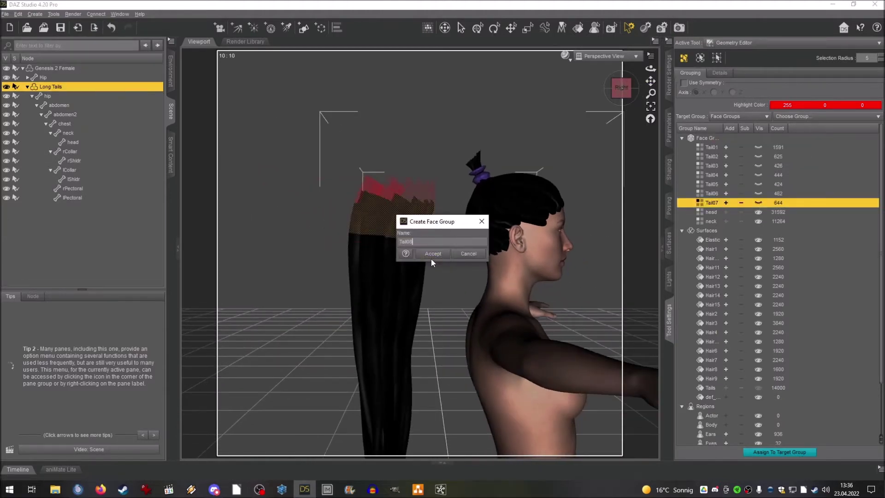
{"action": "left_click", "coordinate": [432, 256]}
Step: Hide Tail08, select the band of faces below it and create face group Tail09 from the selection
{"action": "left_click", "coordinate": [758, 212]}
{"action": "left_click_drag", "start_coordinate": [339, 230], "coordinate": [441, 269]}
{"action": "right_click", "coordinate": [744, 211]}
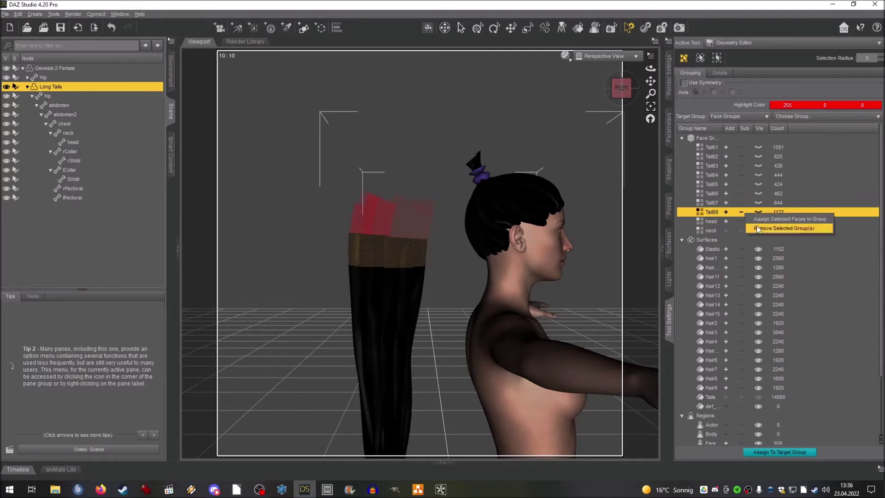
{"action": "right_click", "coordinate": [716, 139]}
{"action": "left_click", "coordinate": [724, 155]}
{"action": "type", "text": "Tail09"}
{"action": "left_click", "coordinate": [421, 257]}
Step: Select the band of ponytail faces directly below Tail09 and create face group Tail10 from it
{"action": "left_click_drag", "start_coordinate": [345, 262], "coordinate": [438, 306]}
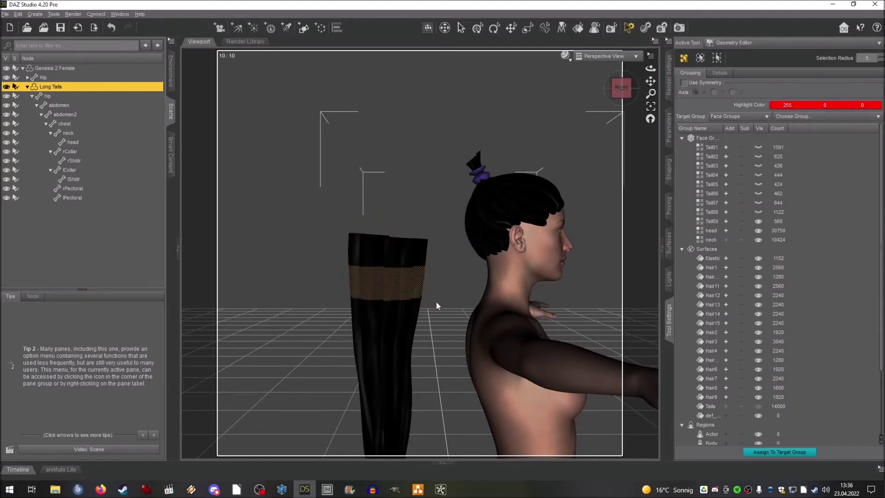
{"action": "left_click_drag", "start_coordinate": [650, 81], "coordinate": [651, 55]}
{"action": "right_click", "coordinate": [708, 141]}
{"action": "left_click", "coordinate": [725, 149]}
{"action": "left_click", "coordinate": [438, 237]}
{"action": "type", "text": "Tail10"}
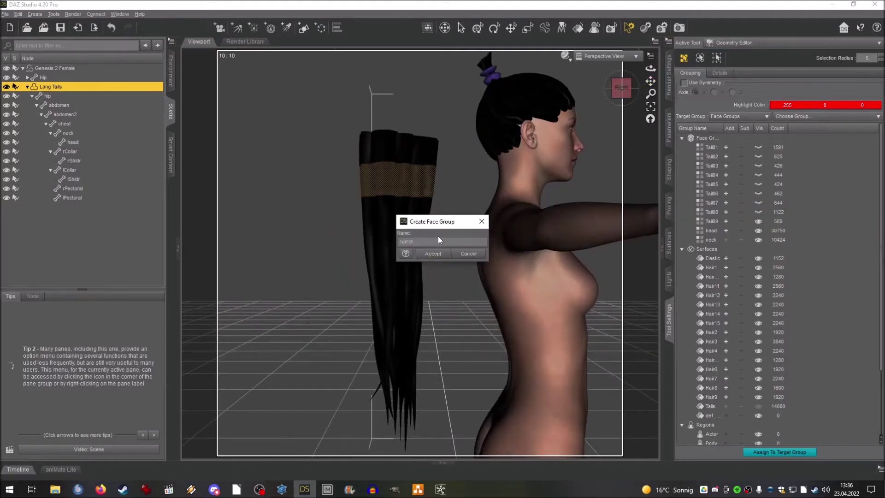
{"action": "left_click", "coordinate": [432, 255]}
Step: Hide Tail09 and Tail10, then create face group Tail11 from the next band of ponytail faces
{"action": "left_click", "coordinate": [758, 221]}
{"action": "left_click", "coordinate": [758, 230]}
{"action": "left_click_drag", "start_coordinate": [347, 193], "coordinate": [450, 235]}
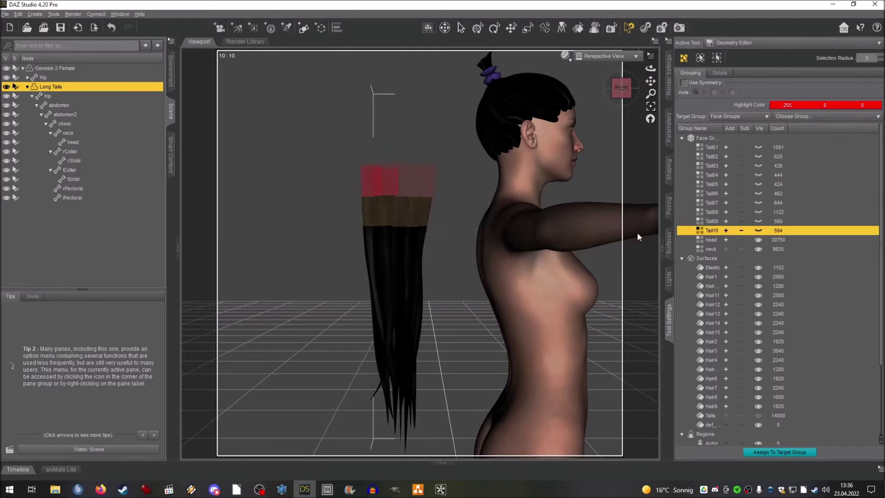
{"action": "right_click", "coordinate": [718, 137]}
{"action": "left_click", "coordinate": [765, 152]}
{"action": "type", "text": "Tail11"}
{"action": "left_click", "coordinate": [432, 253]}
Step: Hide Tail11, select the band of faces below it and create face group Tail12 from the selection
{"action": "left_click", "coordinate": [758, 240]}
{"action": "left_click_drag", "start_coordinate": [348, 217], "coordinate": [448, 255]}
{"action": "right_click", "coordinate": [691, 139]}
{"action": "left_click", "coordinate": [714, 154]}
{"action": "left_click", "coordinate": [438, 242]}
{"action": "type", "text": "Tail"}
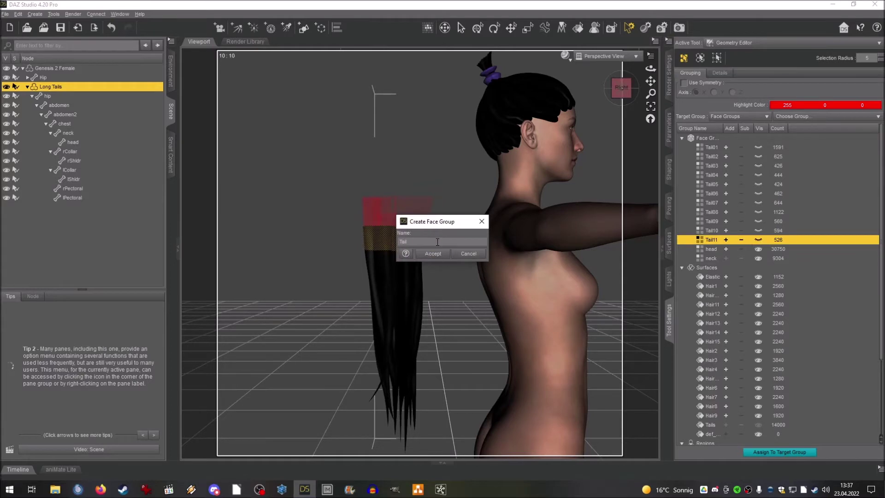
{"action": "type", "text": "12"}
{"action": "left_click", "coordinate": [432, 253]}
Step: Hide Tail12, select the next band of ponytail faces and create face group Tail13 from it
{"action": "left_click", "coordinate": [758, 249]}
{"action": "left_click_drag", "start_coordinate": [349, 242], "coordinate": [431, 283]}
{"action": "right_click", "coordinate": [697, 138]}
{"action": "left_click", "coordinate": [728, 153]}
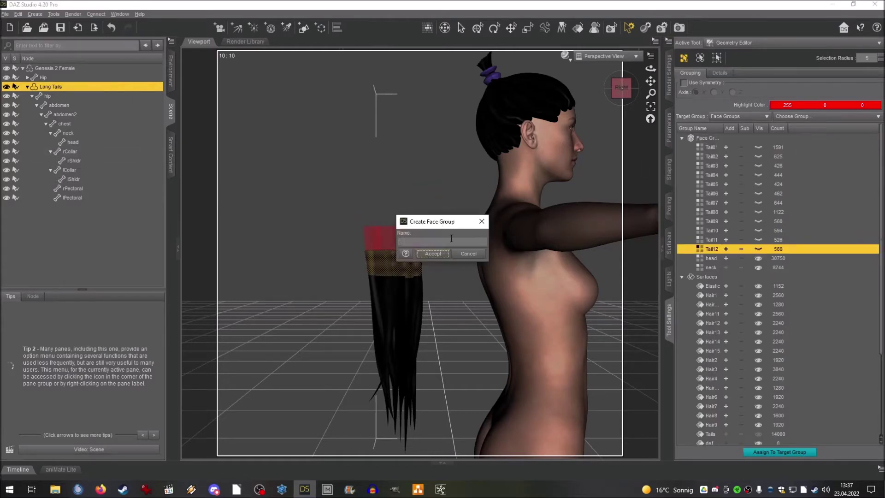
{"action": "type", "text": "Tail13"}
{"action": "left_click", "coordinate": [433, 254]}
Step: Hide Tail13, select the band of faces below it and create face group Tail14 from the selection
{"action": "left_click_drag", "start_coordinate": [361, 275], "coordinate": [431, 300]}
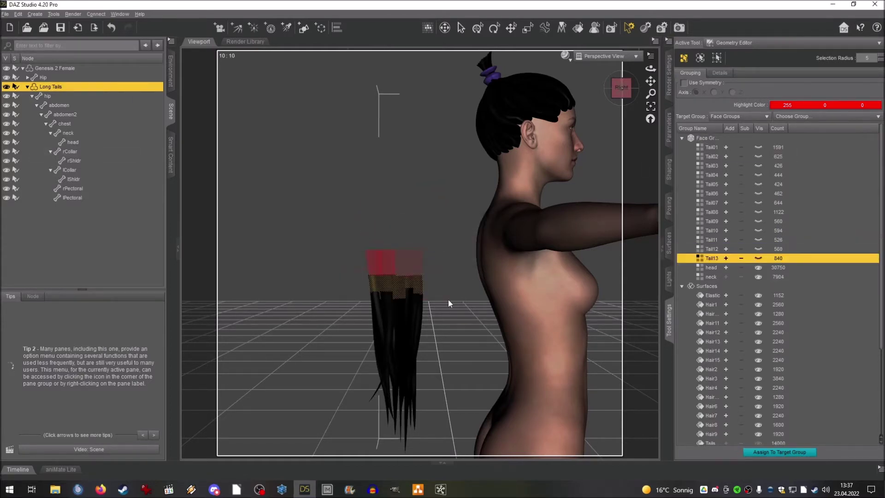
{"action": "right_click", "coordinate": [721, 138]}
{"action": "left_click", "coordinate": [765, 152]}
{"action": "type", "text": "Tail14"}
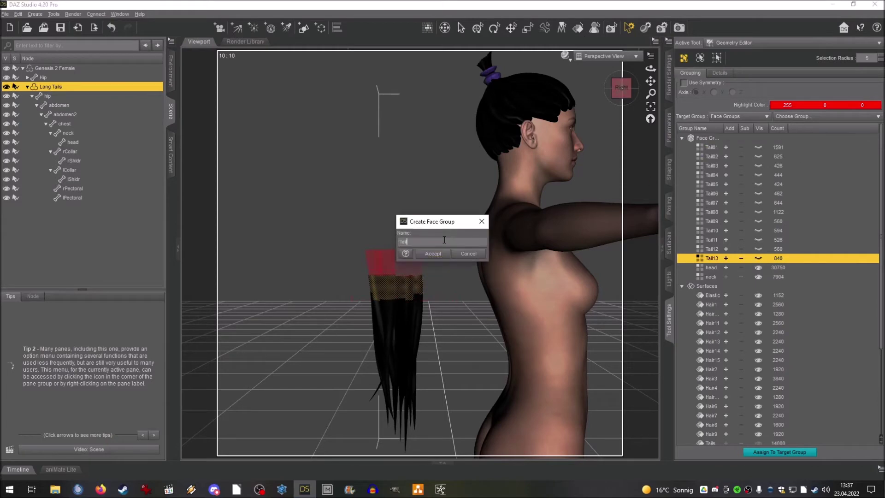
{"action": "left_click", "coordinate": [434, 253]}
Step: Hide Tail14, select the next band of ponytail faces and create face group Tail15 from it
{"action": "left_click", "coordinate": [758, 267]}
{"action": "left_click_drag", "start_coordinate": [650, 81], "coordinate": [654, 51]}
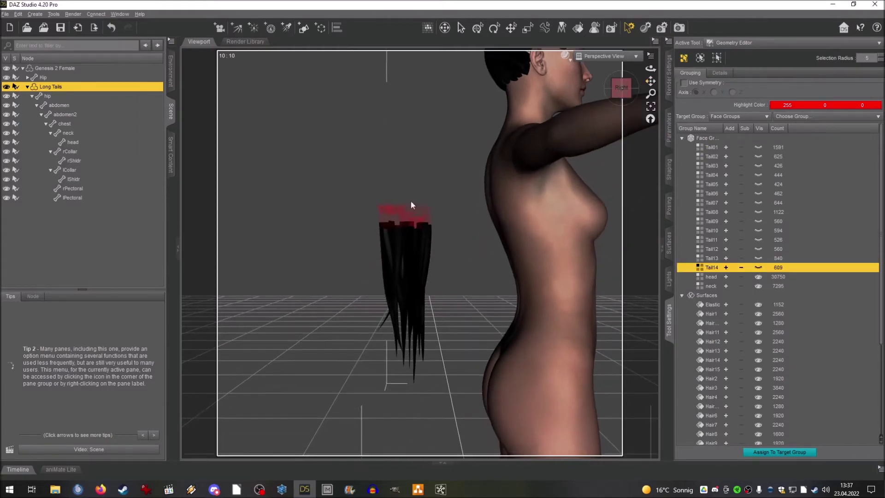
{"action": "left_click_drag", "start_coordinate": [439, 243], "coordinate": [355, 222]}
{"action": "right_click", "coordinate": [707, 139]}
{"action": "left_click", "coordinate": [718, 147]}
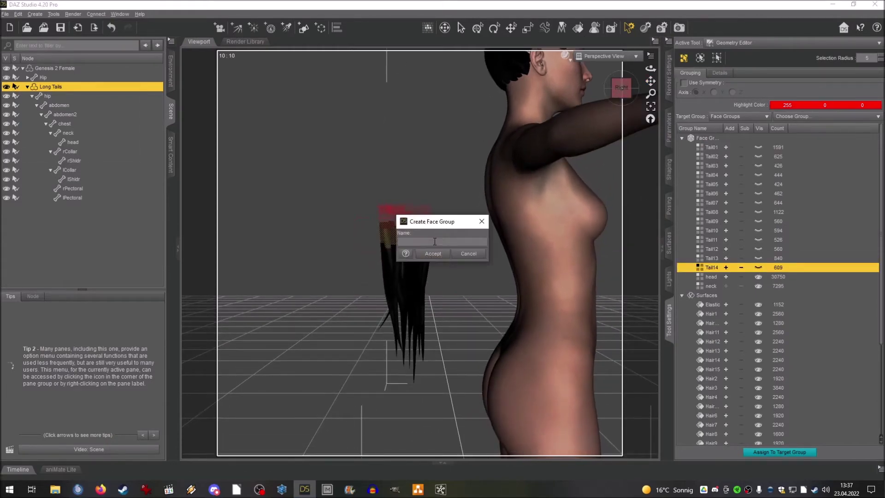
{"action": "type", "text": "Tail15"}
{"action": "left_click", "coordinate": [433, 253]}
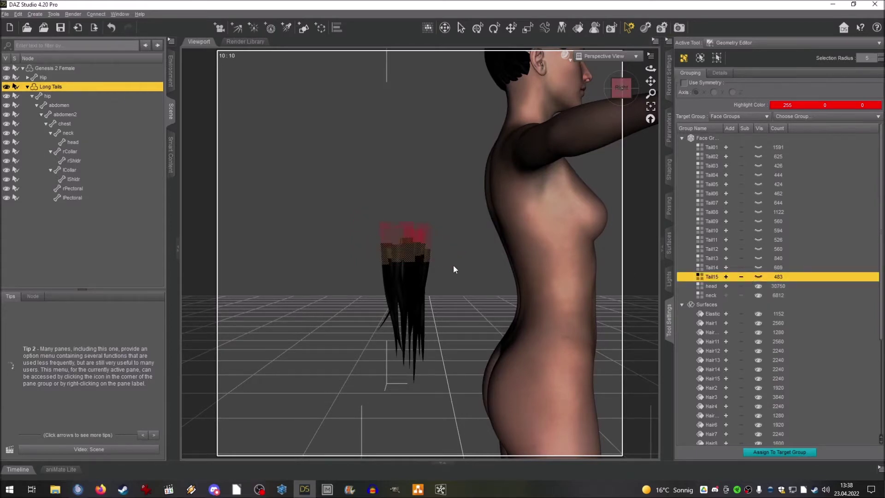
Step: Create face group Tail16 and assign the selected band of faces below Tail15 to it
{"action": "left_click_drag", "start_coordinate": [622, 92], "coordinate": [632, 222]}
{"action": "right_click", "coordinate": [707, 138]}
{"action": "left_click", "coordinate": [729, 146]}
{"action": "type", "text": "Tail"}
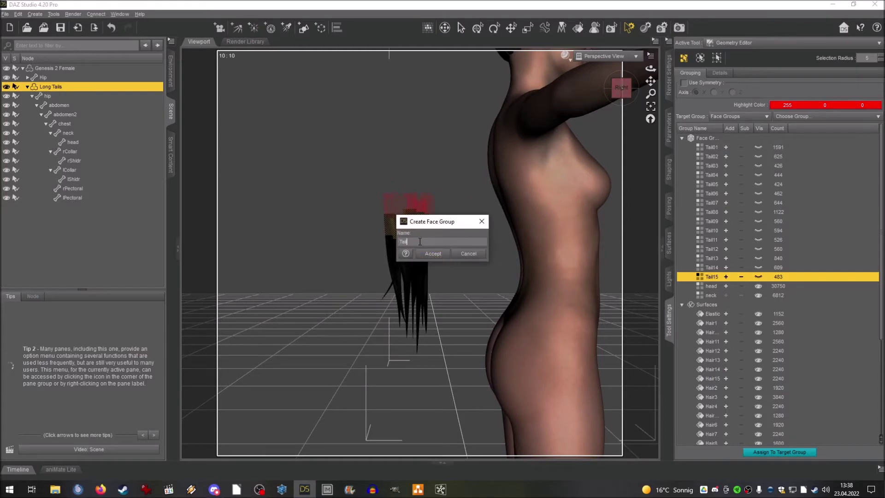
{"action": "type", "text": "16"}
{"action": "left_click", "coordinate": [433, 253]}
{"action": "right_click", "coordinate": [764, 289]}
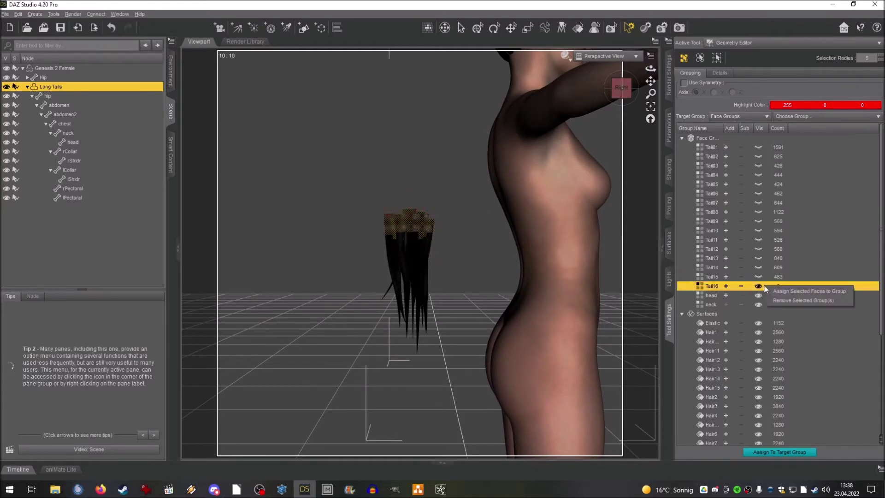
{"action": "left_click", "coordinate": [774, 292]}
Step: Hide Tail16, select the band of faces below it and create face group Tail17 from the selection
{"action": "left_click", "coordinate": [758, 287]}
{"action": "left_click_drag", "start_coordinate": [354, 222], "coordinate": [476, 264]}
{"action": "right_click", "coordinate": [714, 140]}
{"action": "left_click", "coordinate": [736, 154]}
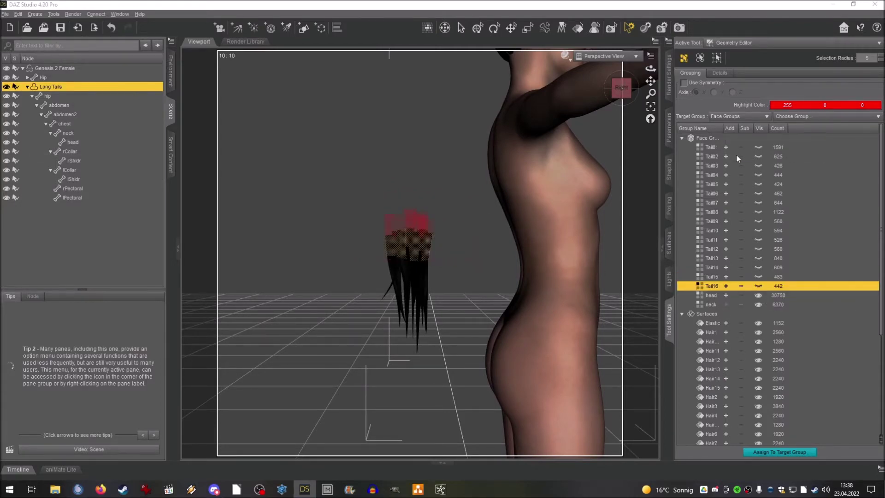
{"action": "type", "text": "Tail17"}
{"action": "left_click", "coordinate": [433, 253]}
Step: Hide Tail17, create face group Tail18E from all remaining faces down to the ponytail's tips, and hide that group too
{"action": "left_click", "coordinate": [758, 295]}
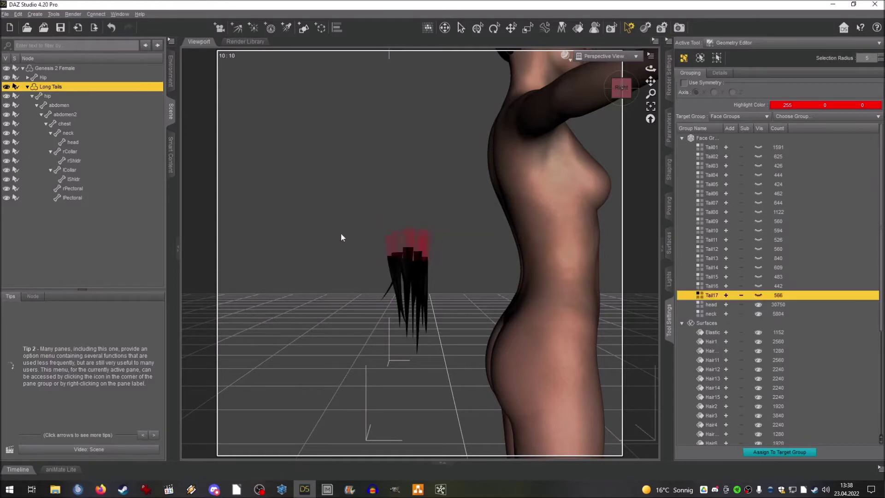
{"action": "left_click_drag", "start_coordinate": [341, 232], "coordinate": [475, 362]}
{"action": "right_click", "coordinate": [707, 138]}
{"action": "left_click", "coordinate": [735, 154]}
{"action": "type", "text": "Tail18"}
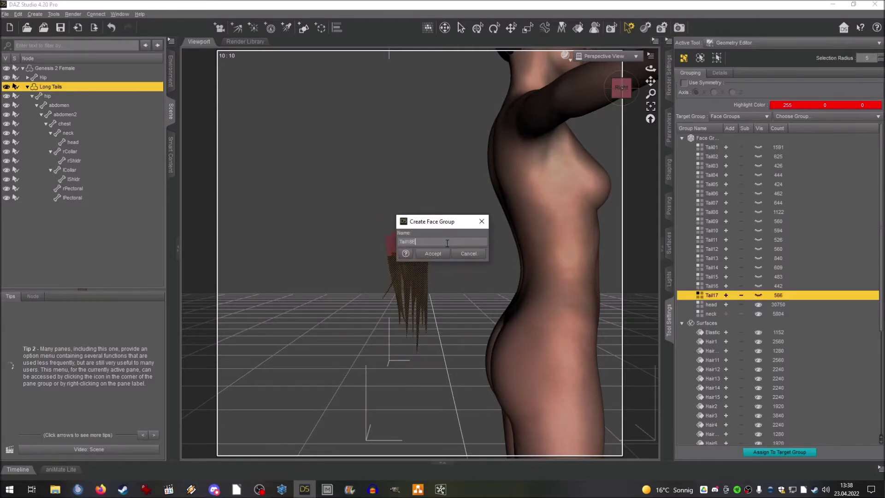
{"action": "left_click", "coordinate": [445, 252]}
{"action": "left_click", "coordinate": [758, 304]}
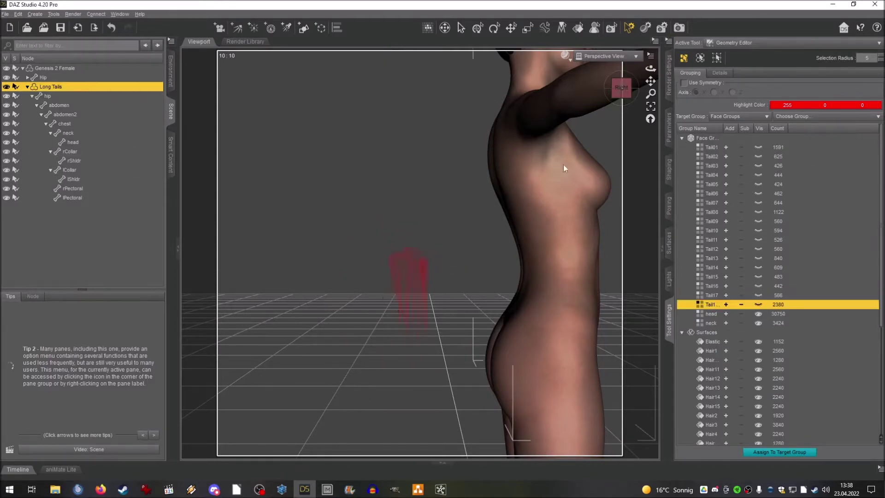
{"action": "left_click_drag", "start_coordinate": [649, 82], "coordinate": [647, 83]}
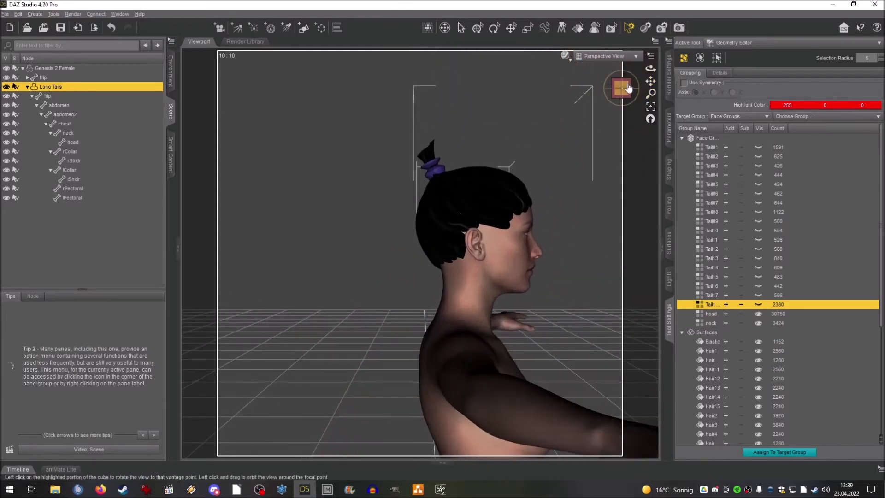
Step: Hide the head face group, select all faces of the neck group and assign them to the head group
{"action": "left_click", "coordinate": [623, 90]}
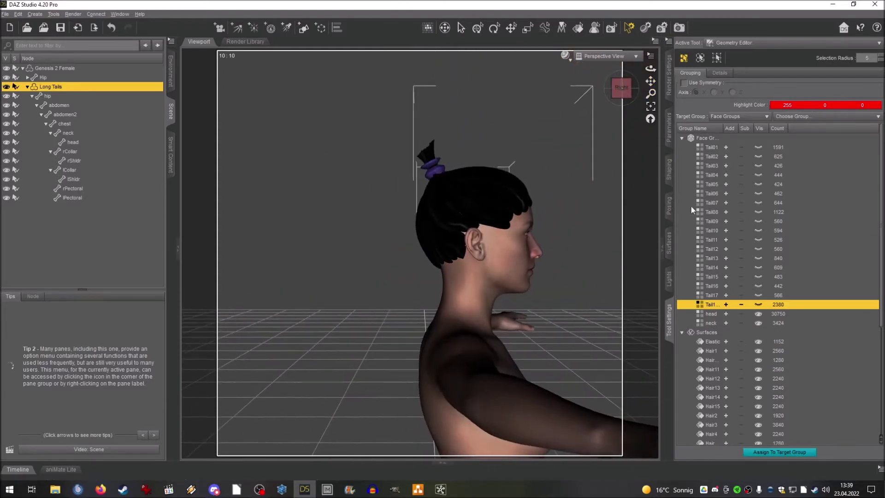
{"action": "left_click", "coordinate": [759, 315]}
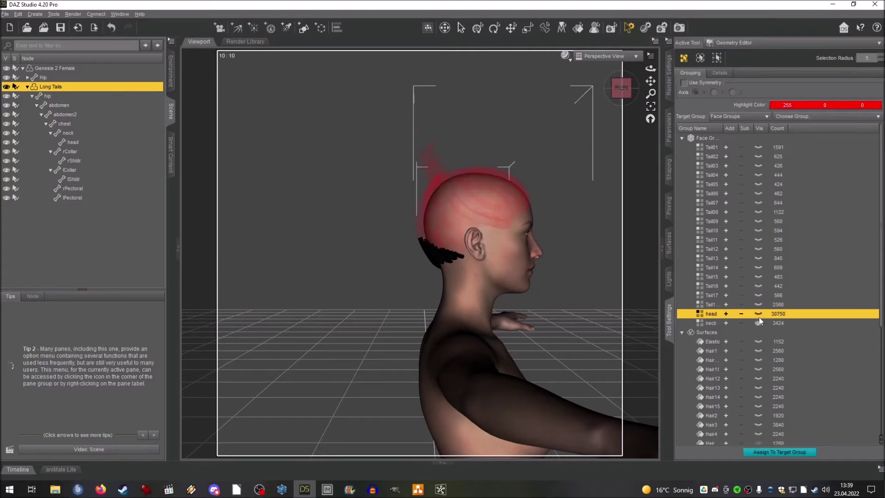
{"action": "left_click", "coordinate": [710, 324]}
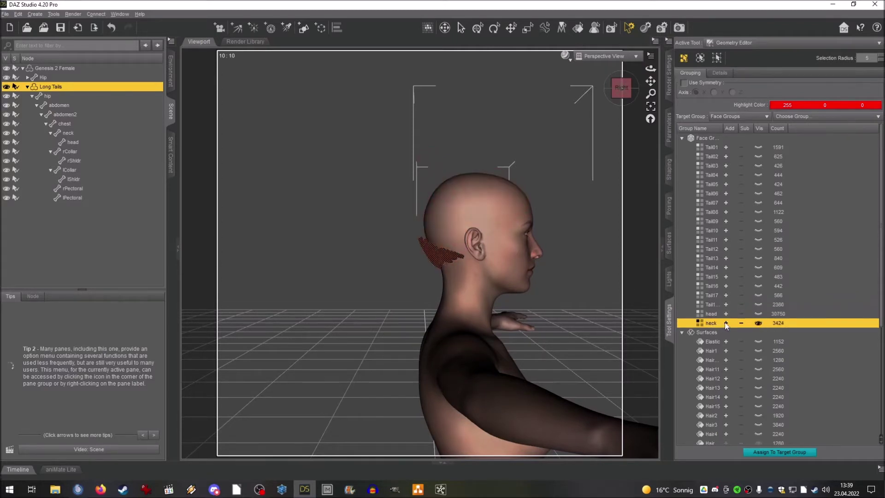
{"action": "left_click", "coordinate": [712, 315]}
{"action": "right_click", "coordinate": [711, 316]}
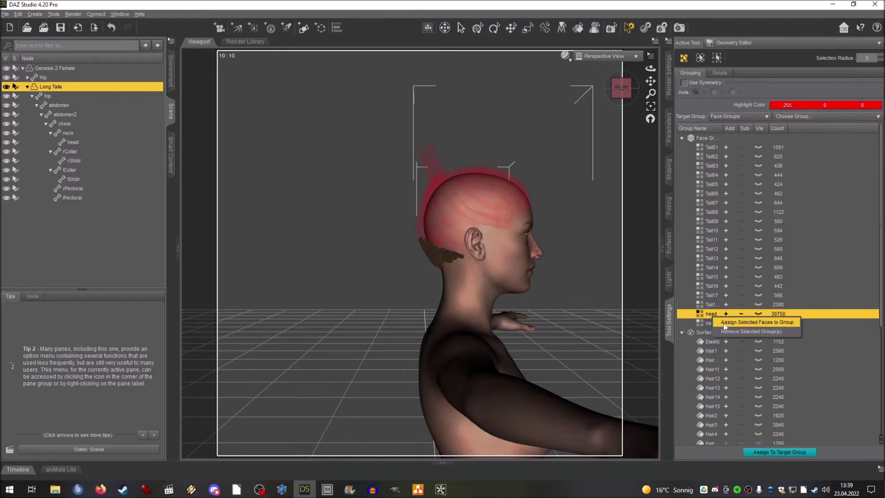
{"action": "left_click", "coordinate": [722, 322]}
Step: Remove the emptied neck group from the face groups of Long Tails
{"action": "left_click", "coordinate": [719, 322]}
{"action": "right_click", "coordinate": [719, 323]}
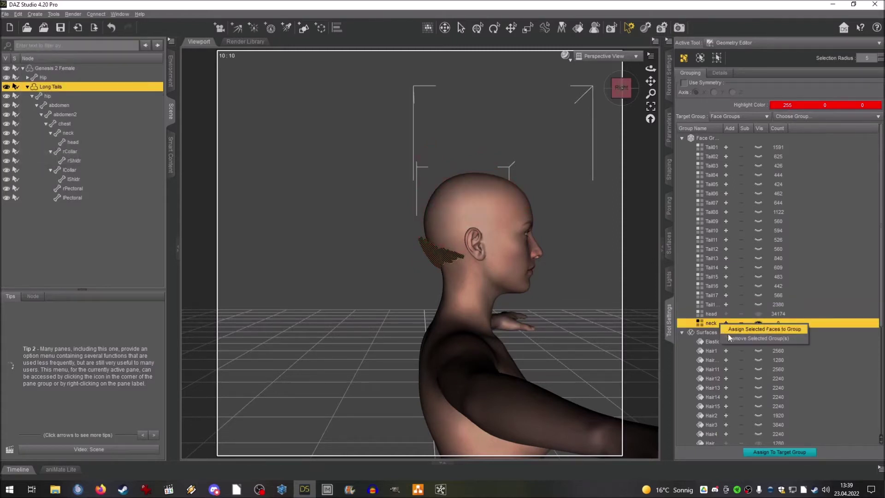
{"action": "left_click", "coordinate": [729, 337]}
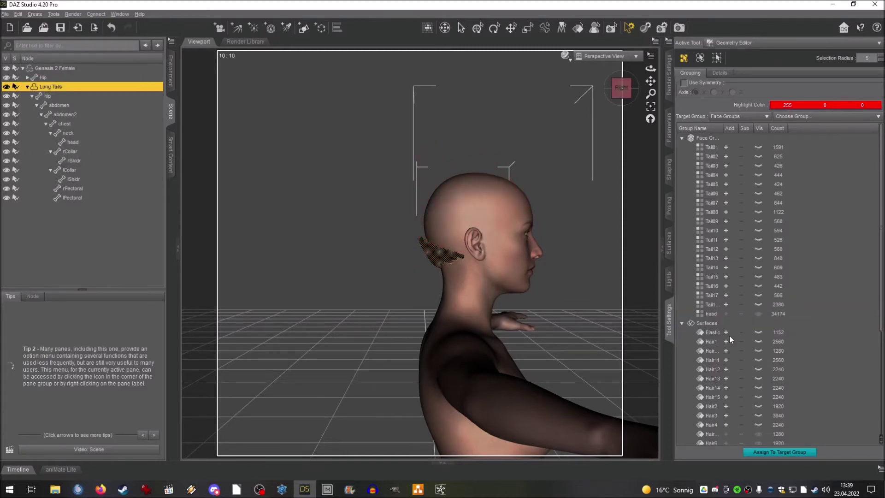
Step: Make the head group and all tail face groups, from Tail18E up to Tail01, visible again
{"action": "left_click", "coordinate": [710, 314]}
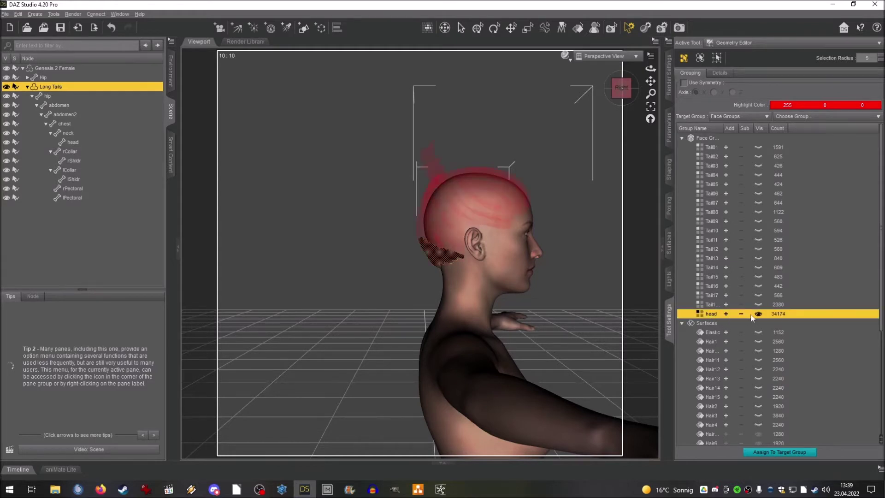
{"action": "left_click", "coordinate": [758, 314]}
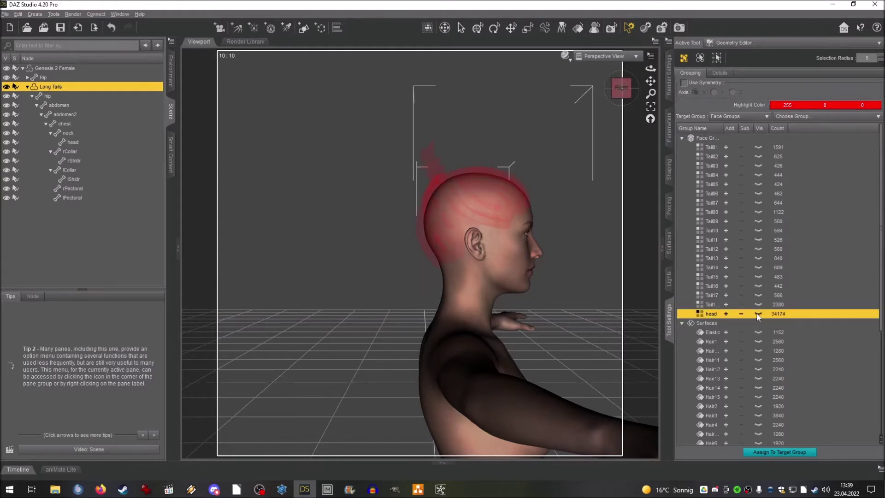
{"action": "left_click", "coordinate": [758, 314]}
{"action": "left_click", "coordinate": [757, 304]}
{"action": "left_click", "coordinate": [758, 295]}
{"action": "left_click", "coordinate": [758, 286]}
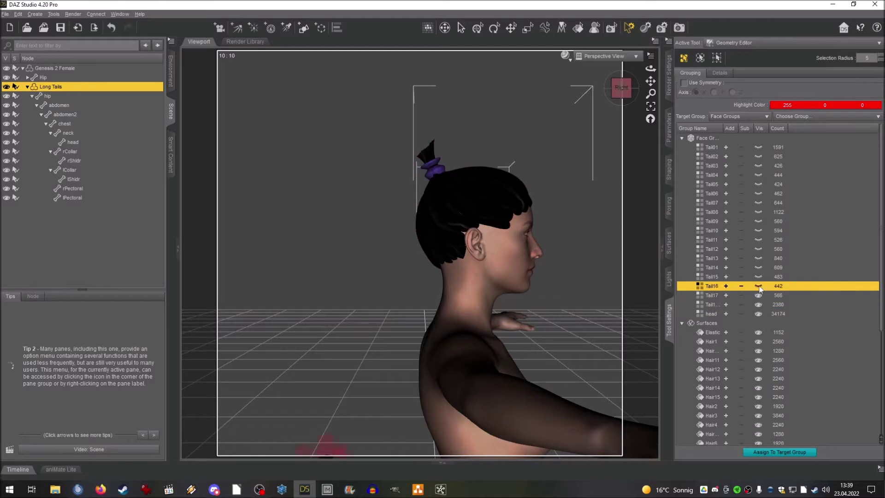
{"action": "left_click", "coordinate": [758, 276]}
{"action": "left_click", "coordinate": [757, 267]}
{"action": "left_click", "coordinate": [757, 258]}
{"action": "left_click", "coordinate": [758, 249]}
{"action": "left_click", "coordinate": [758, 240]}
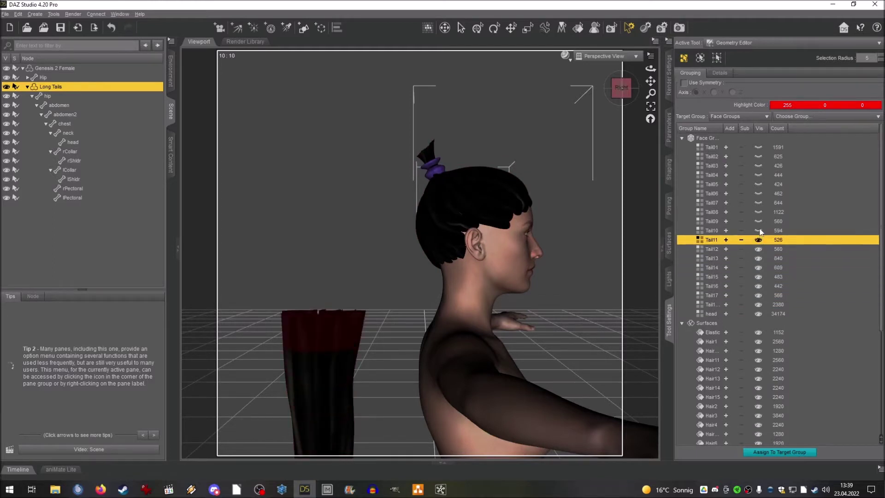
{"action": "left_click", "coordinate": [757, 230]}
{"action": "left_click", "coordinate": [757, 221]}
{"action": "left_click", "coordinate": [758, 212]}
{"action": "left_click", "coordinate": [757, 202]}
{"action": "left_click", "coordinate": [758, 193]}
{"action": "left_click", "coordinate": [757, 184]}
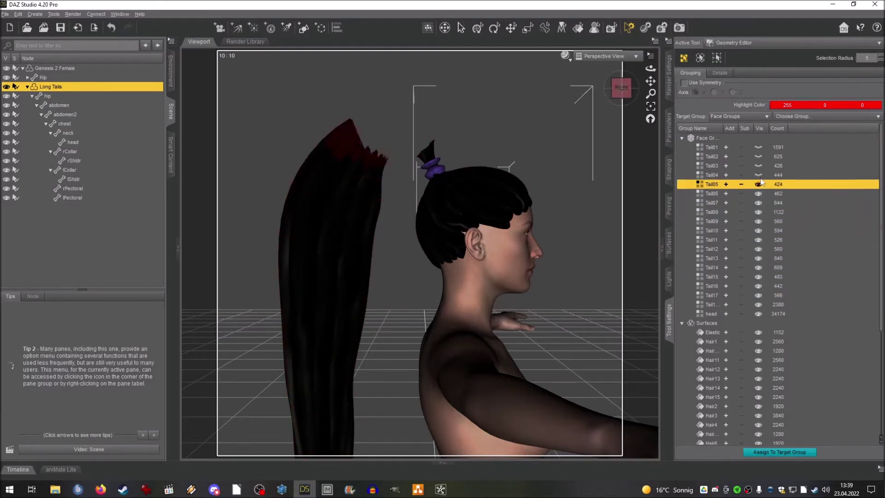
{"action": "left_click", "coordinate": [758, 175]}
{"action": "left_click", "coordinate": [758, 165]}
{"action": "left_click", "coordinate": [758, 157]}
{"action": "left_click", "coordinate": [758, 148]}
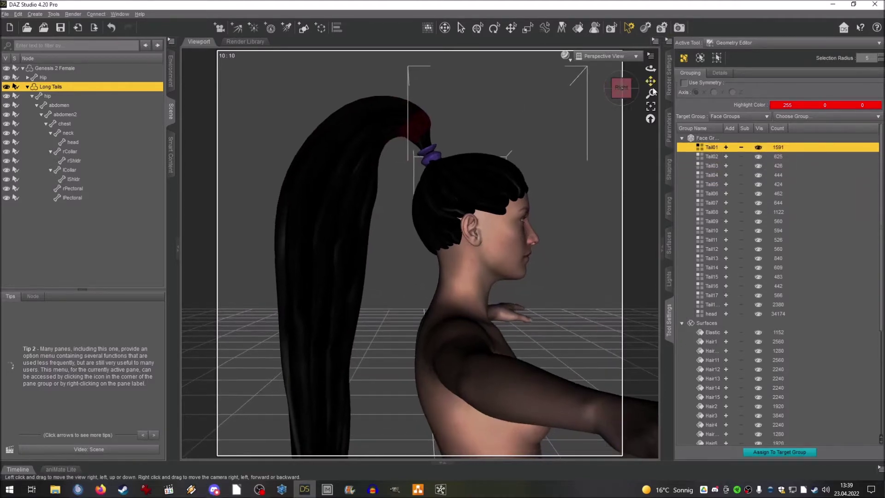
Step: Turn on Show Bones in the display parameters of Long Tails and select its lPectoral bone
{"action": "left_click", "coordinate": [668, 129]}
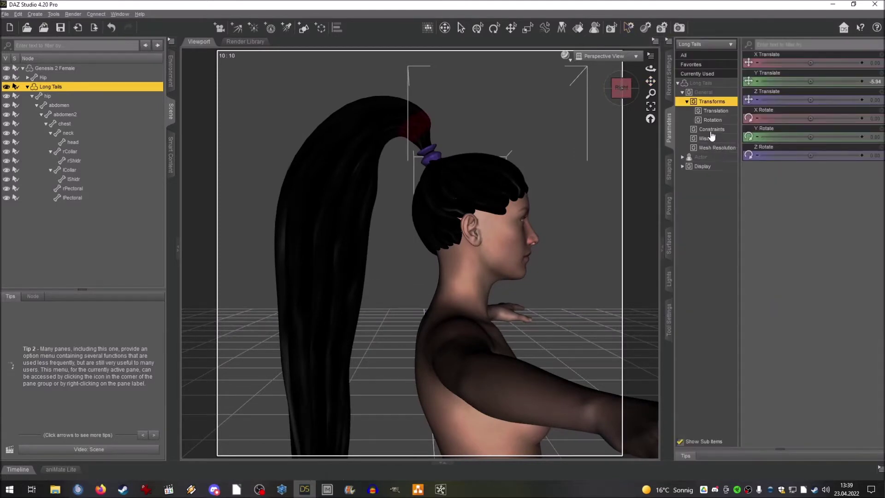
{"action": "left_click", "coordinate": [703, 166]}
{"action": "left_click", "coordinate": [790, 136]}
{"action": "left_click", "coordinate": [682, 166]}
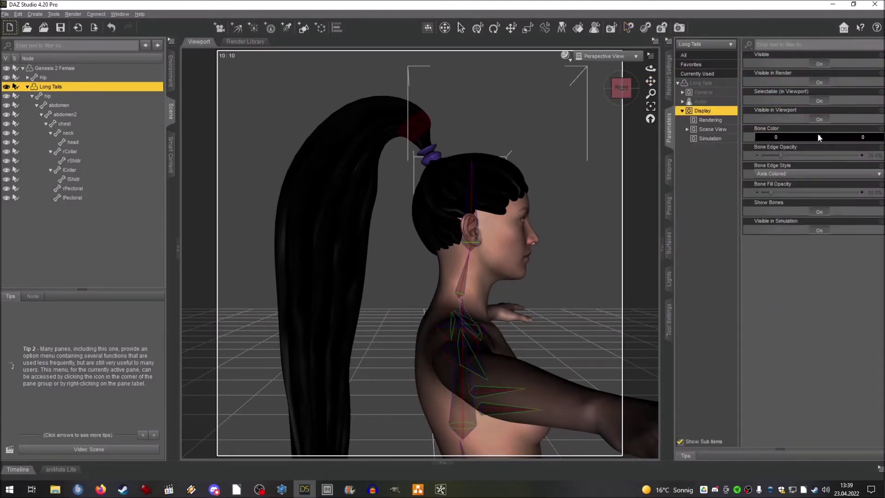
{"action": "left_click", "coordinate": [614, 89]}
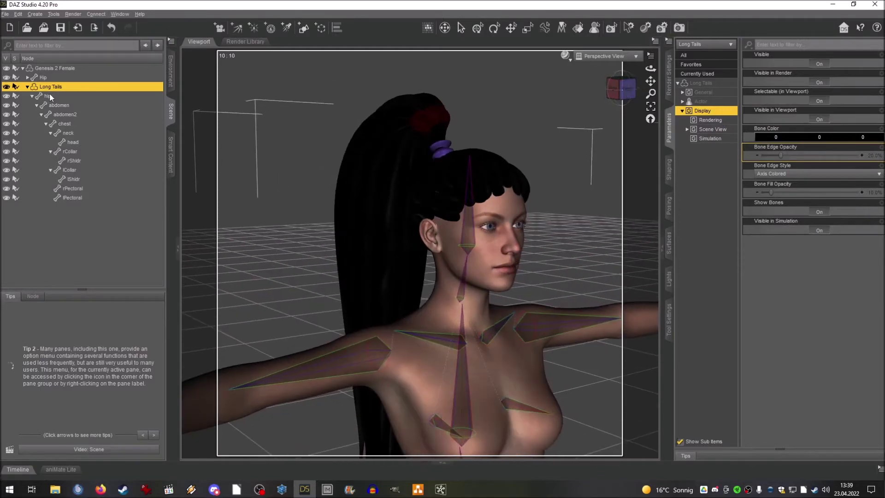
{"action": "left_click", "coordinate": [70, 198]}
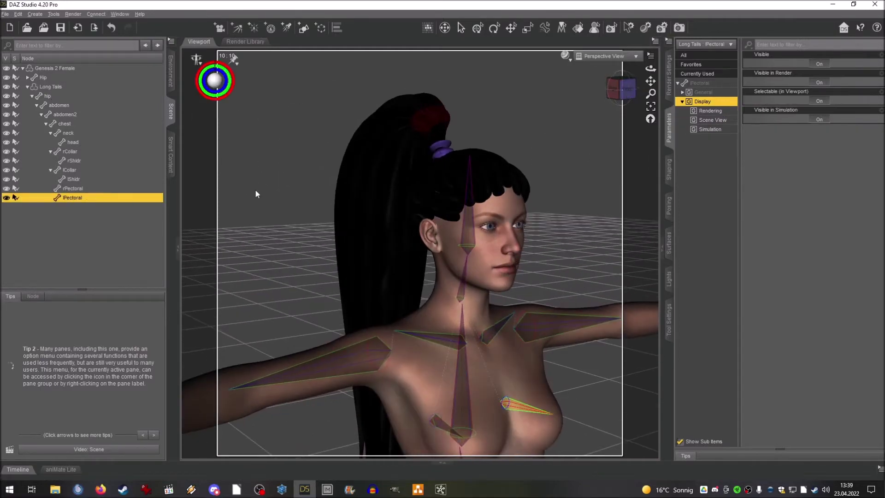
{"action": "right_click", "coordinate": [295, 186]}
{"action": "mouse_move", "coordinate": [298, 192]}
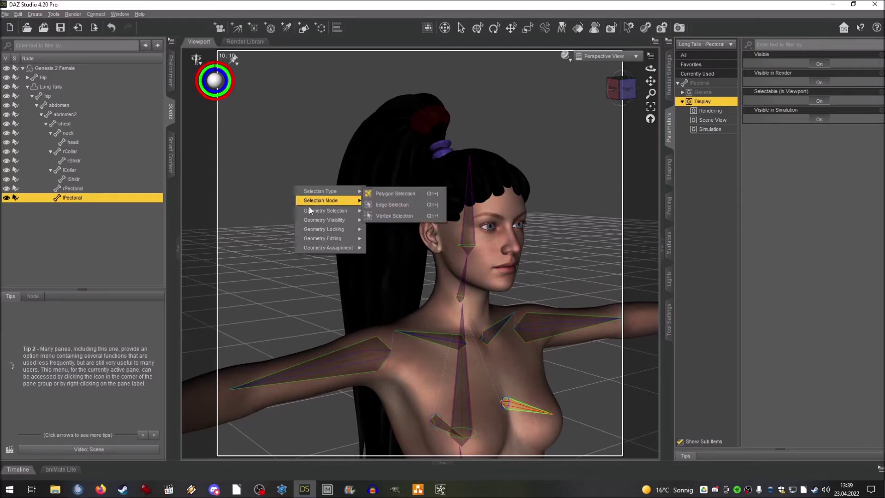
{"action": "mouse_move", "coordinate": [320, 251]}
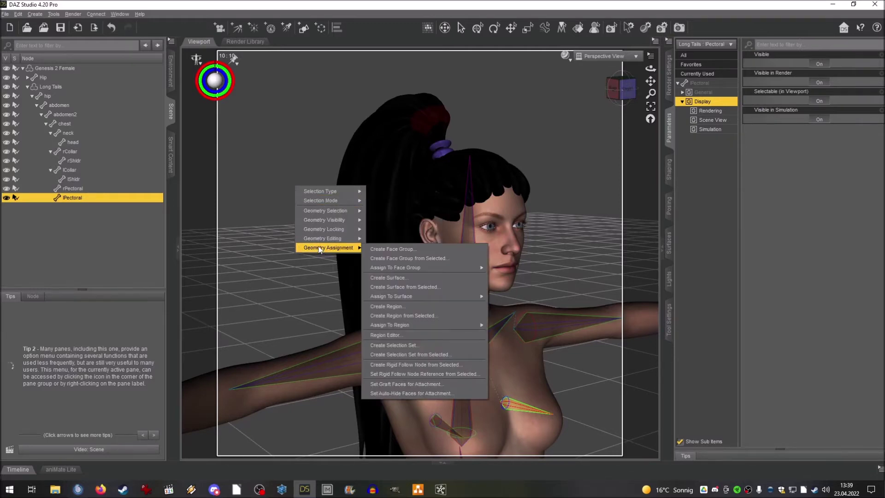
{"action": "left_click", "coordinate": [675, 314]}
Step: Change the active tool from the Geometry Editor to the Joint Editor
{"action": "left_click", "coordinate": [670, 315]}
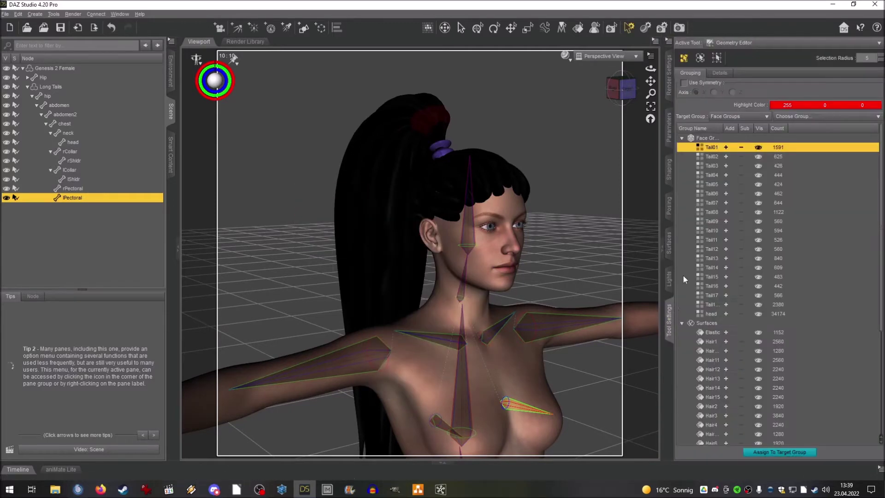
{"action": "left_click", "coordinate": [746, 42]}
{"action": "left_click", "coordinate": [731, 136]}
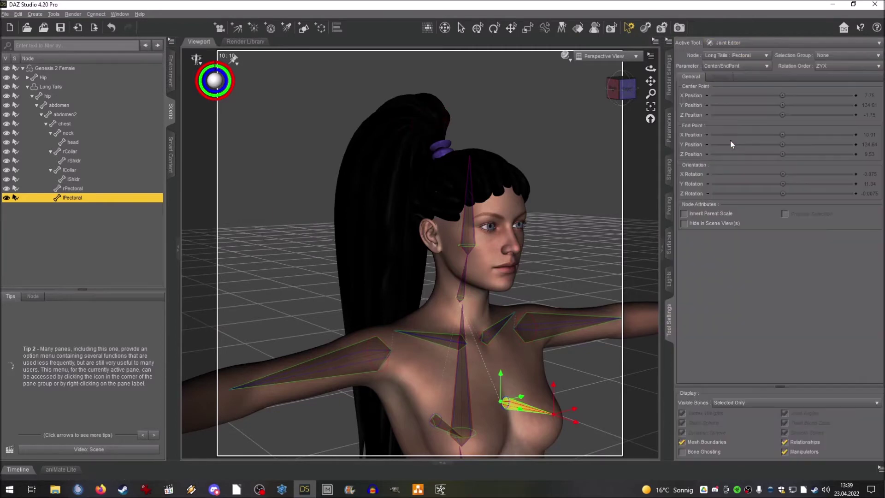
Step: Delete the lPectoral and rPectoral bones from the Long Tails skeleton
{"action": "right_click", "coordinate": [261, 198]}
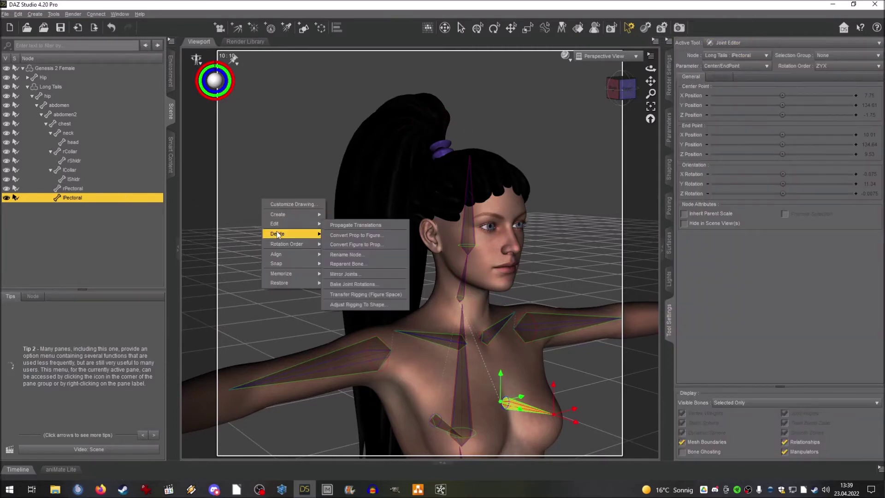
{"action": "left_click", "coordinate": [332, 236]}
{"action": "left_click", "coordinate": [79, 189]}
{"action": "right_click", "coordinate": [244, 203]}
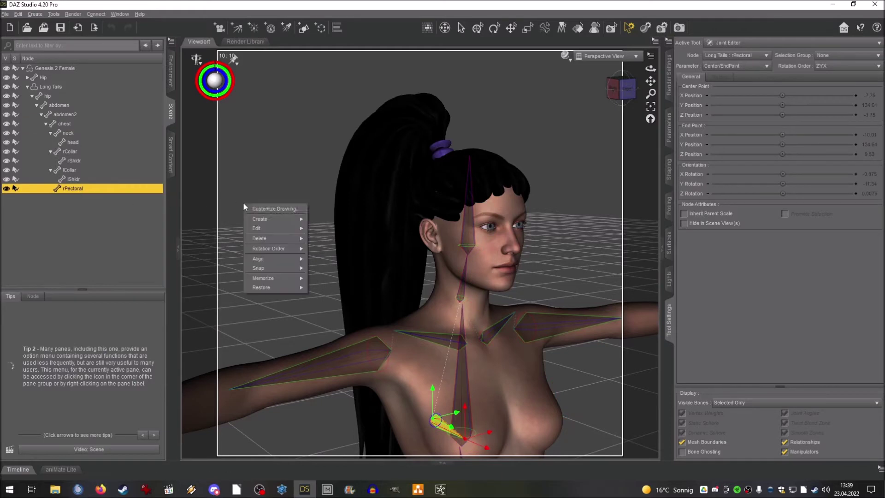
{"action": "mouse_move", "coordinate": [275, 238]}
{"action": "left_click", "coordinate": [325, 239]}
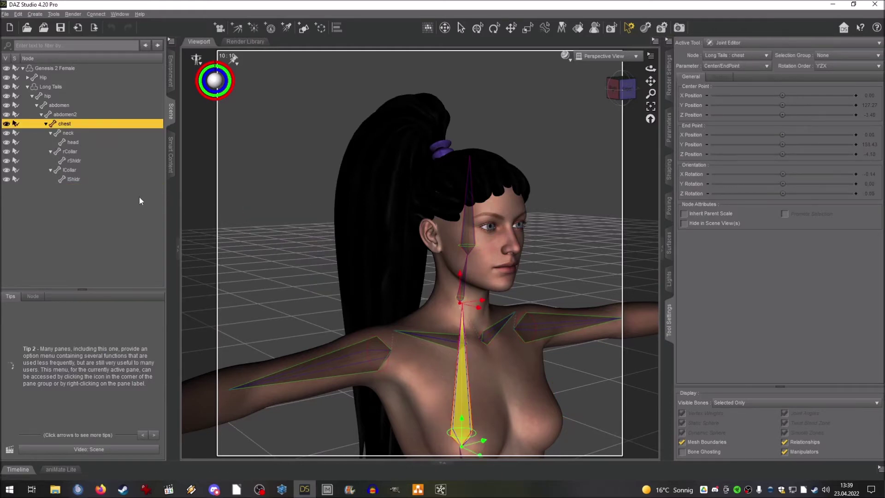
Step: Delete the lShldr bone and its parent lCollar from the Long Tails skeleton
{"action": "left_click", "coordinate": [81, 179]}
{"action": "right_click", "coordinate": [247, 208]}
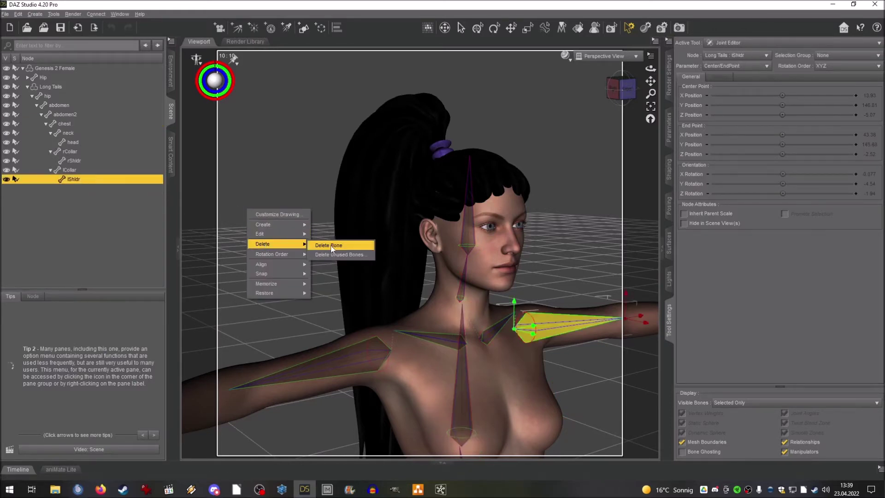
{"action": "left_click", "coordinate": [331, 246]}
{"action": "right_click", "coordinate": [291, 223]}
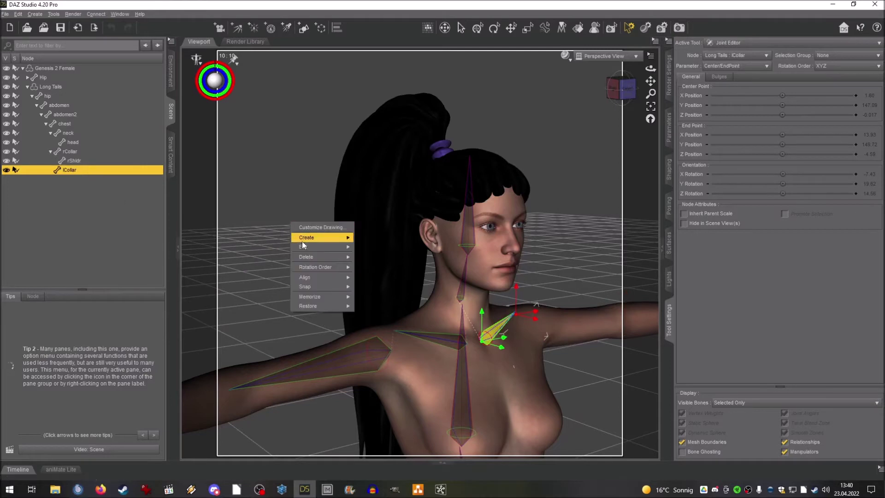
{"action": "mouse_move", "coordinate": [306, 258]}
{"action": "left_click", "coordinate": [371, 258]}
Step: Delete the rShldr bone and its parent rCollar from the Long Tails skeleton
{"action": "left_click", "coordinate": [73, 162]}
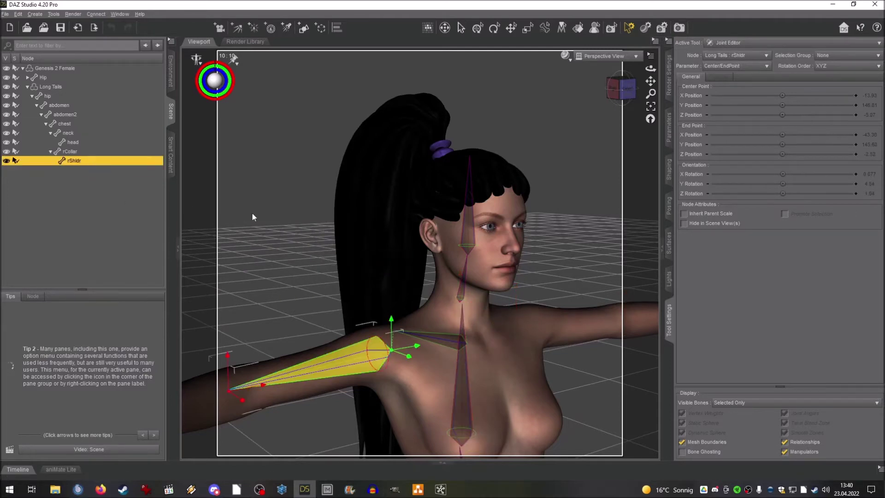
{"action": "right_click", "coordinate": [257, 216]}
{"action": "mouse_move", "coordinate": [276, 250]}
{"action": "left_click", "coordinate": [341, 250]}
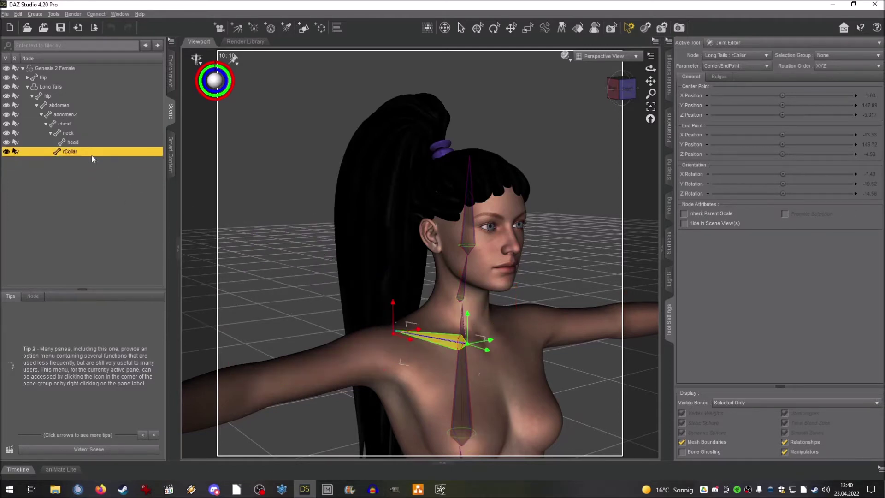
{"action": "right_click", "coordinate": [270, 223]}
{"action": "mouse_move", "coordinate": [293, 258]}
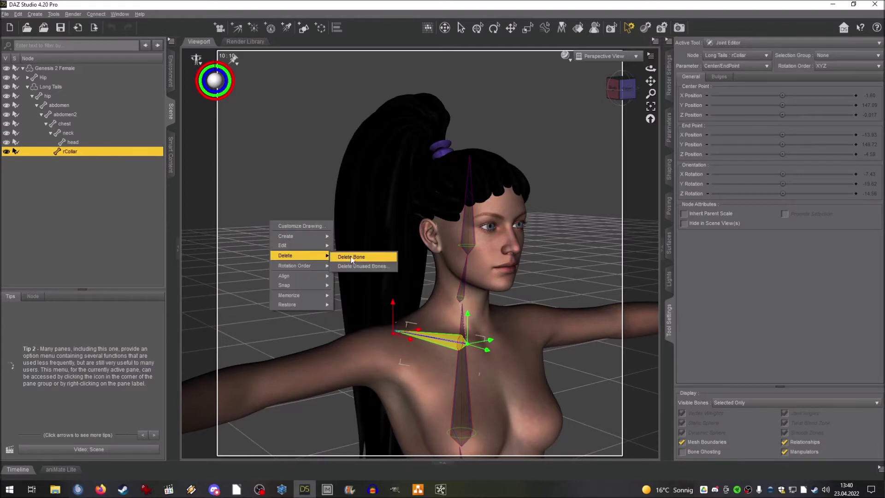
{"action": "left_click", "coordinate": [353, 258]}
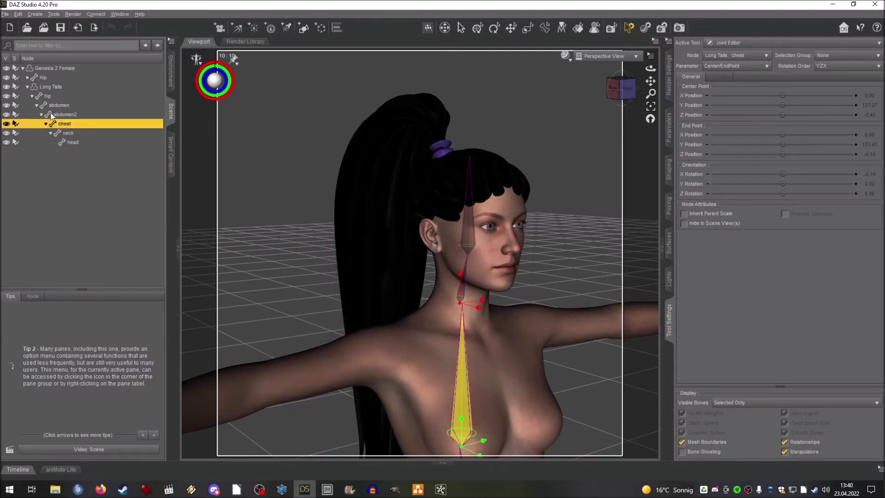
Step: Create a child bone named Tail01 with rotation order YXZ under the Long Tails head bone, viewing the figure from the right side
{"action": "left_click", "coordinate": [614, 91]}
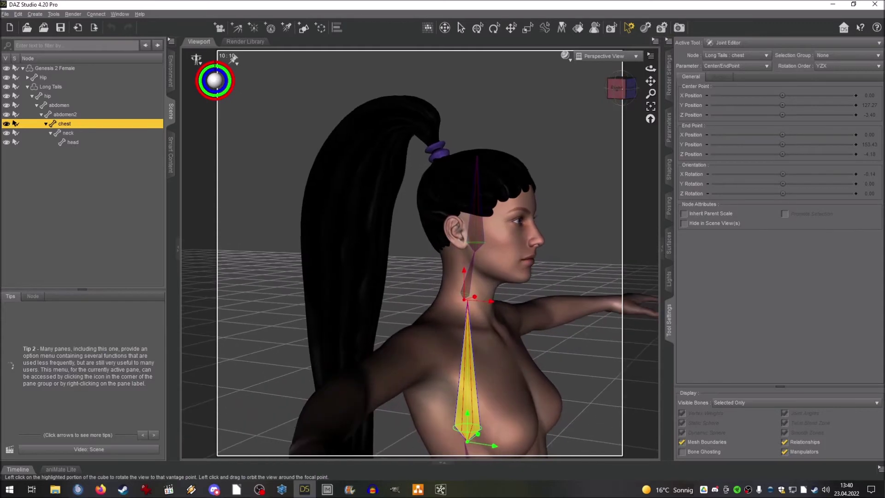
{"action": "left_click", "coordinate": [617, 91]}
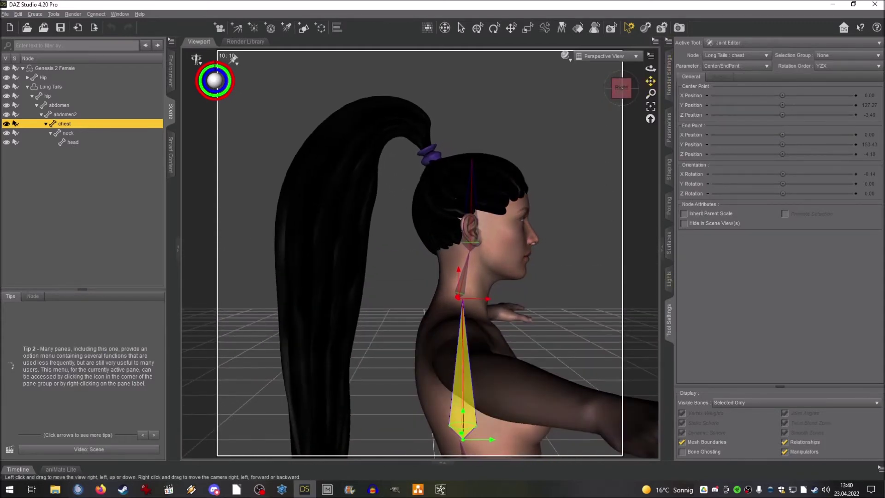
{"action": "left_click_drag", "start_coordinate": [650, 81], "coordinate": [683, 75]}
{"action": "left_click", "coordinate": [83, 142]}
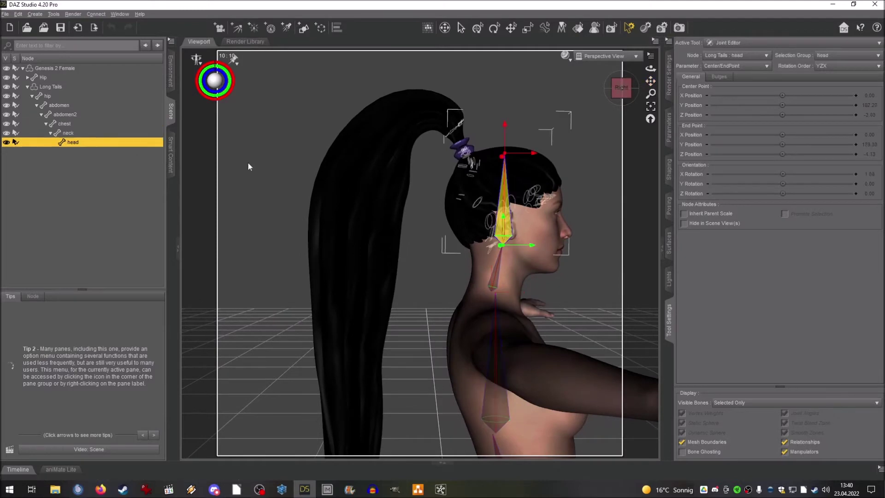
{"action": "right_click", "coordinate": [261, 166]}
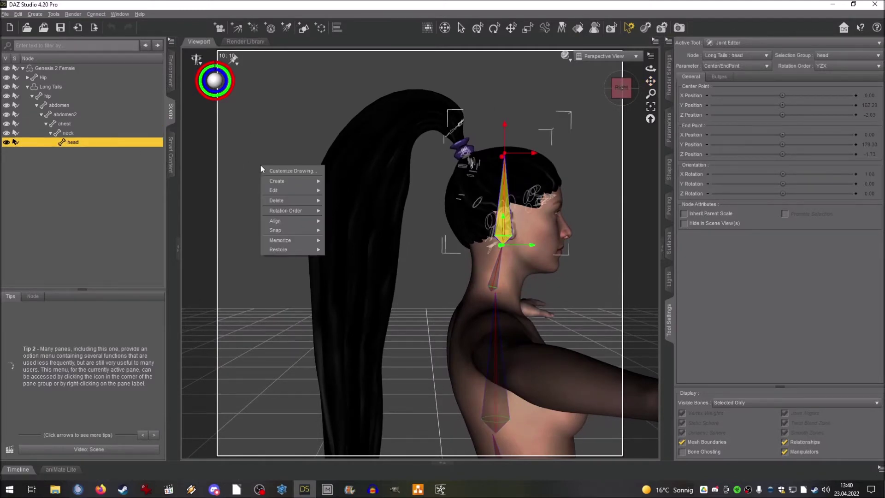
{"action": "mouse_move", "coordinate": [272, 181]}
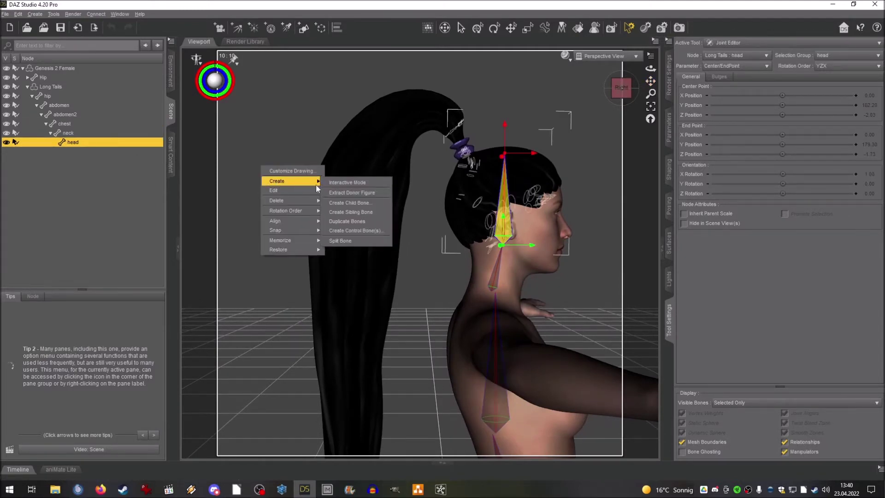
{"action": "left_click", "coordinate": [347, 204]}
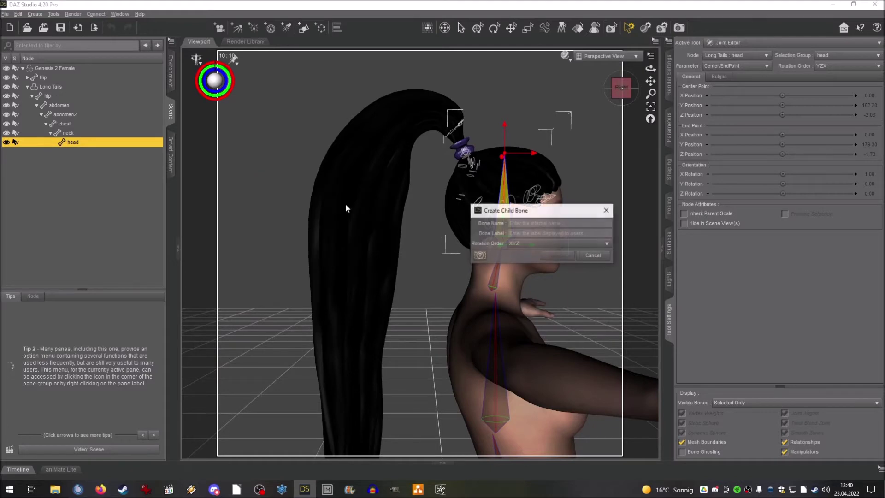
{"action": "left_click", "coordinate": [533, 226]}
{"action": "type", "text": "Tail01"}
{"action": "key", "text": "Tab"}
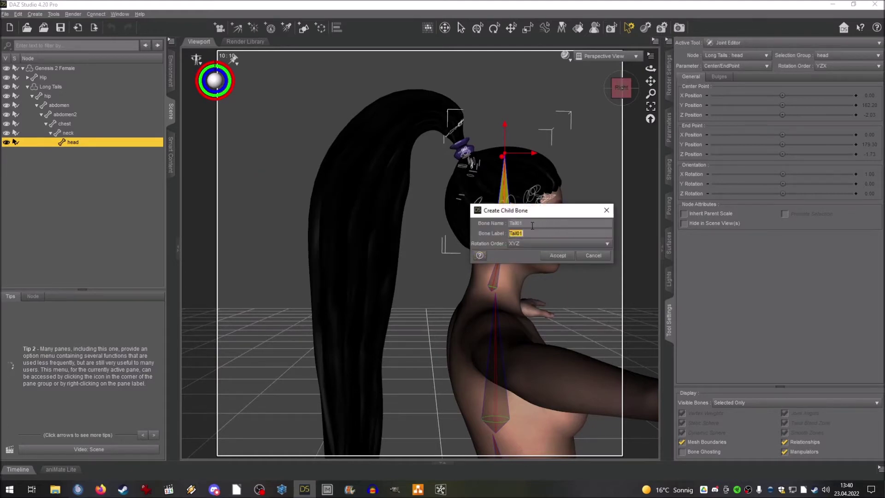
{"action": "left_click", "coordinate": [540, 244]}
{"action": "left_click", "coordinate": [536, 258]}
{"action": "left_click", "coordinate": [544, 256]}
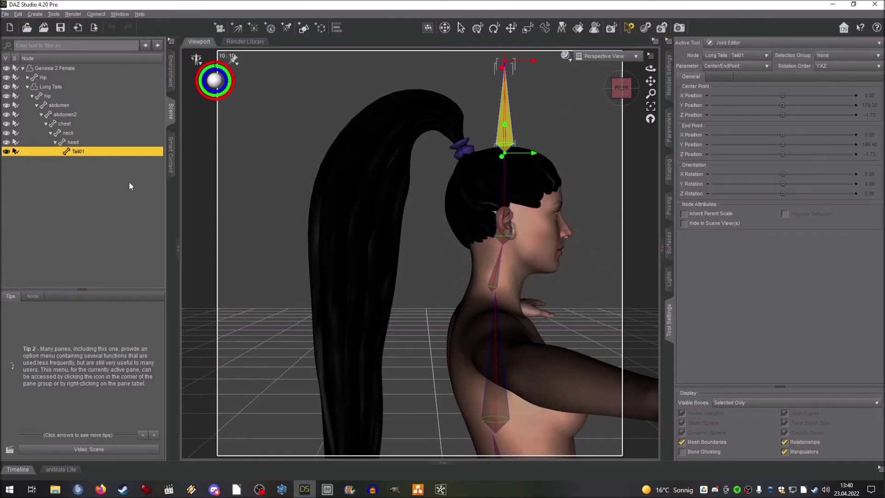
Step: Create a child bone named Tail02 with rotation order YXZ under Tail01
{"action": "right_click", "coordinate": [277, 180]}
{"action": "mouse_move", "coordinate": [306, 188]}
{"action": "left_click", "coordinate": [371, 213]}
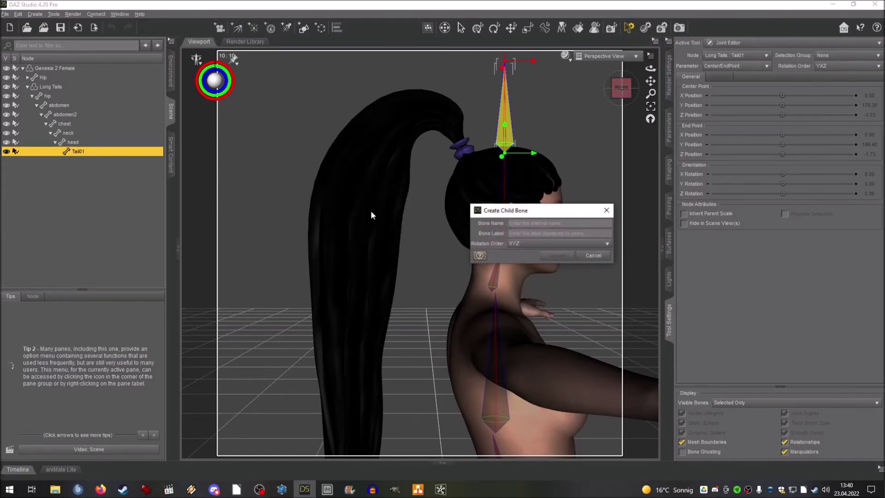
{"action": "left_click", "coordinate": [512, 222]}
{"action": "key", "text": "Tab"}
{"action": "left_click", "coordinate": [525, 243]}
{"action": "left_click", "coordinate": [528, 254]}
{"action": "left_click", "coordinate": [558, 255]}
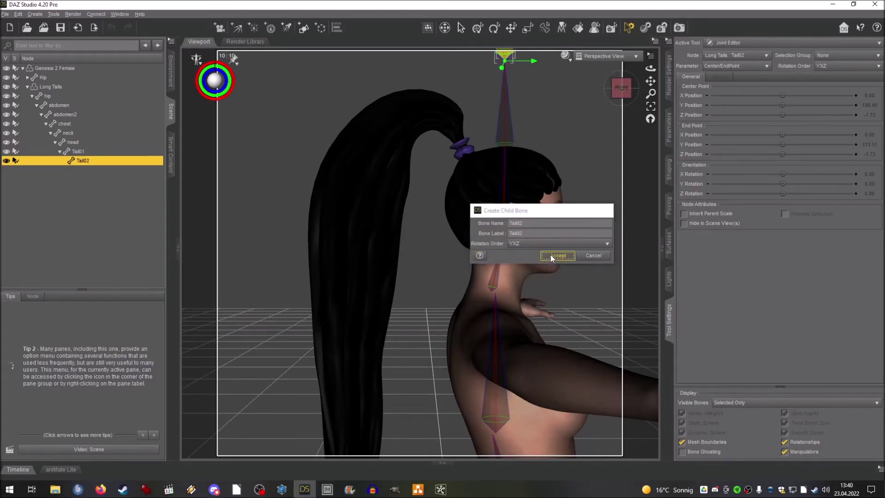
Step: Create a child bone named Tail03 with rotation order YXZ under Tail02
{"action": "right_click", "coordinate": [251, 193]}
{"action": "mouse_move", "coordinate": [268, 220]}
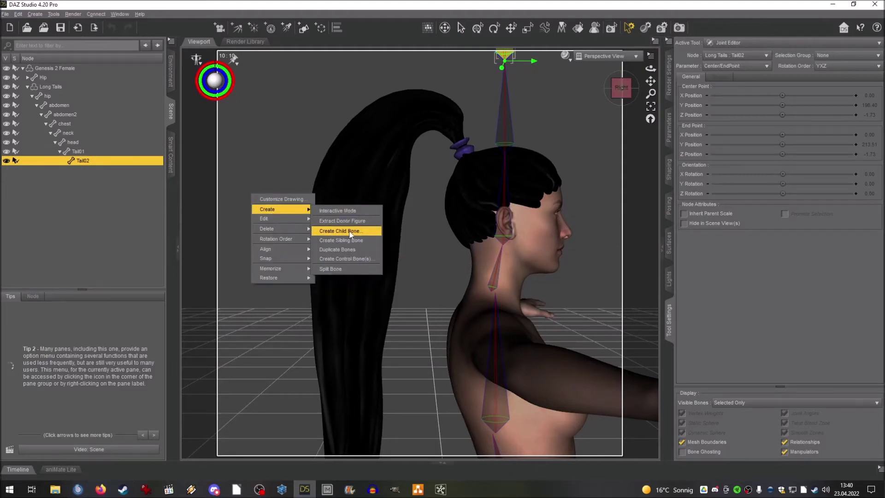
{"action": "left_click", "coordinate": [346, 229]}
{"action": "type", "text": "Tail03"}
{"action": "left_click", "coordinate": [526, 244]}
{"action": "left_click", "coordinate": [529, 263]}
{"action": "left_click", "coordinate": [555, 255]}
Step: Create a child bone named Tail04 with rotation order YXZ under Tail03
{"action": "right_click", "coordinate": [277, 206]}
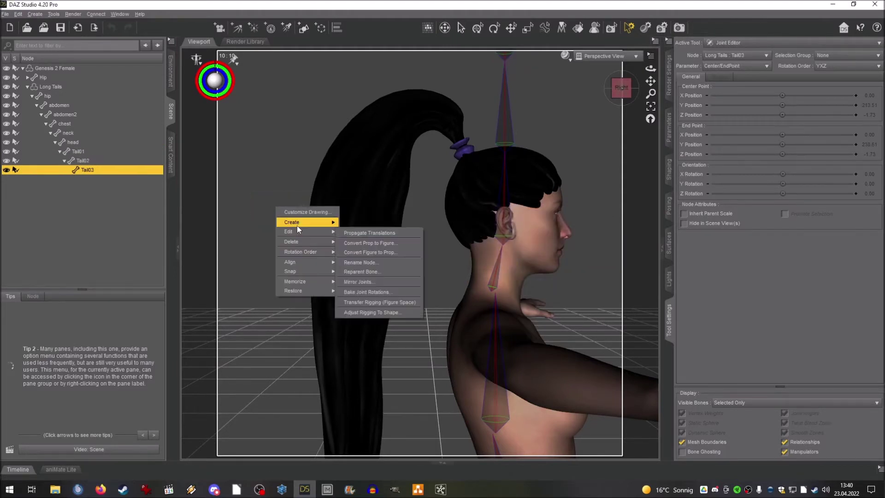
{"action": "mouse_move", "coordinate": [299, 222]}
{"action": "left_click", "coordinate": [394, 240]}
{"action": "left_click", "coordinate": [524, 225]}
{"action": "type", "text": "Tail04"}
{"action": "left_click", "coordinate": [530, 244]}
{"action": "left_click", "coordinate": [532, 262]}
{"action": "left_click", "coordinate": [557, 256]}
Step: Extend the chain below Tail04 with child bones Tail05 and Tail06, both with rotation order YXZ
{"action": "right_click", "coordinate": [227, 206]}
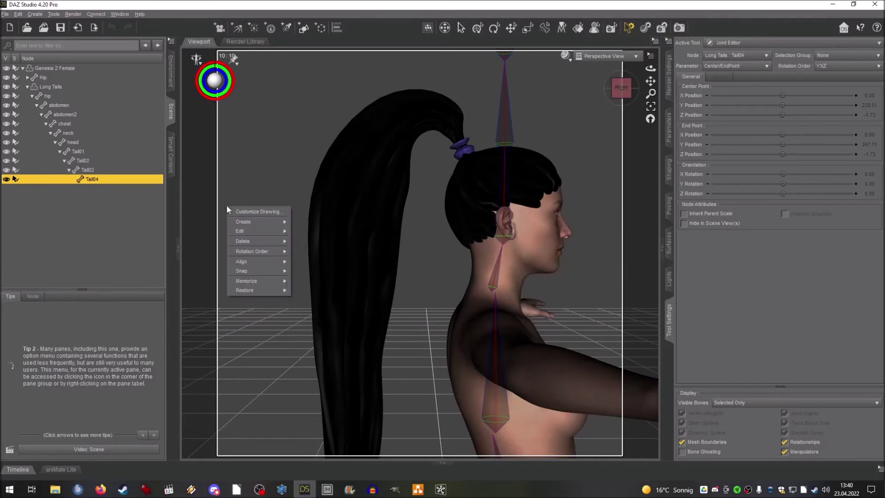
{"action": "left_click", "coordinate": [329, 241]}
{"action": "left_click", "coordinate": [518, 223]}
{"action": "type", "text": "Tail05l05"}
{"action": "left_click", "coordinate": [525, 243]}
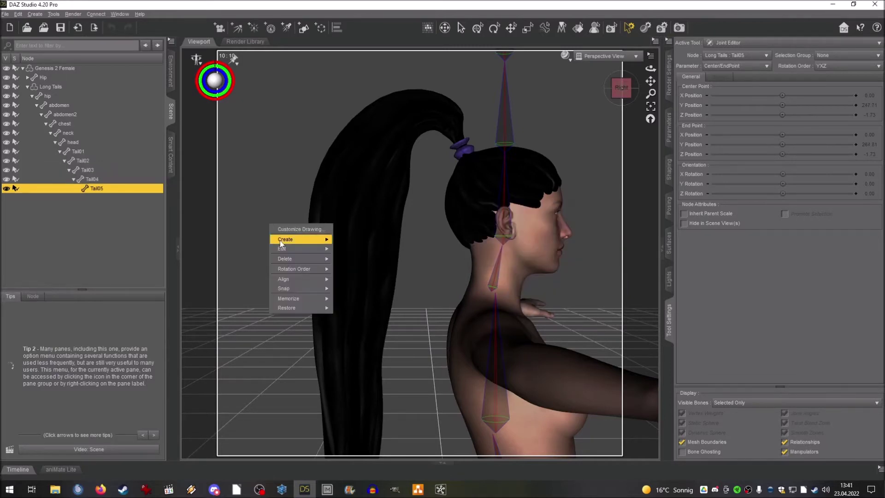
{"action": "left_click", "coordinate": [350, 239]}
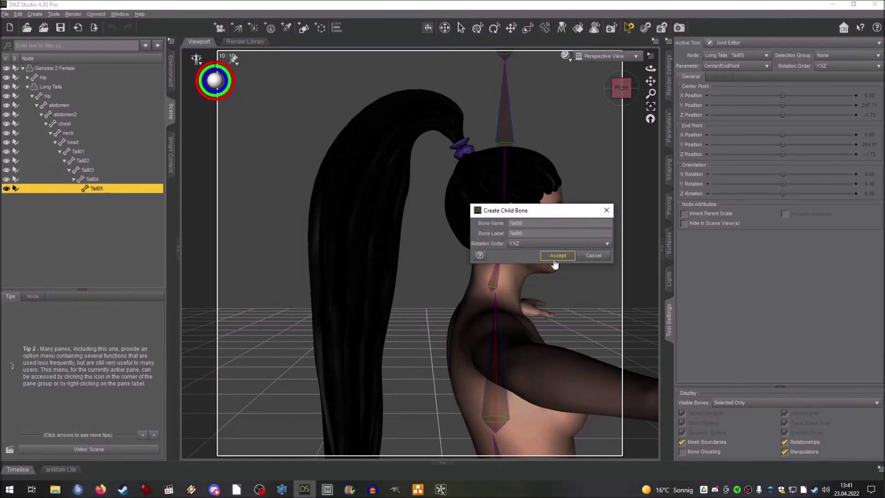
{"action": "left_click", "coordinate": [555, 255]}
Step: Extend the chain below Tail06 with child bones Tail07 and Tail08, both with rotation order YXZ
{"action": "right_click", "coordinate": [283, 237]}
{"action": "left_click", "coordinate": [359, 271]}
{"action": "type", "text": "Tail0"}
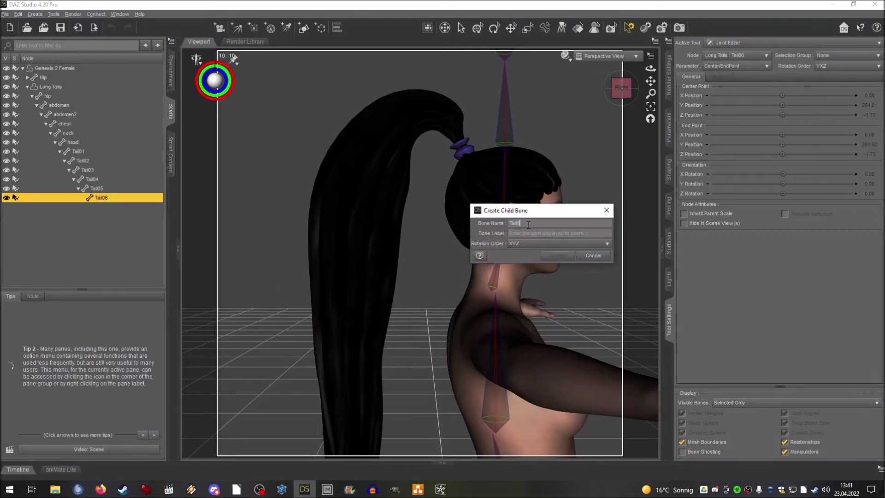
{"action": "type", "text": "7"}
{"action": "left_click", "coordinate": [557, 255]}
{"action": "right_click", "coordinate": [259, 215]}
{"action": "left_click", "coordinate": [358, 272]}
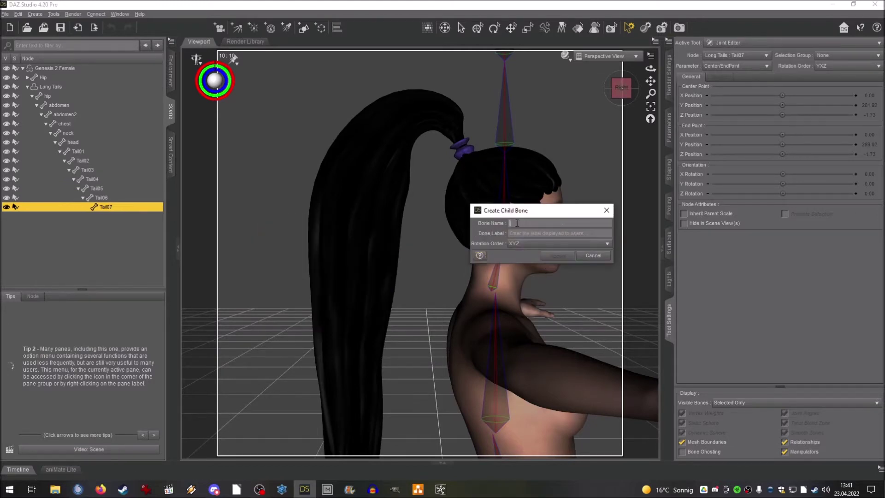
{"action": "left_click", "coordinate": [556, 255]}
Step: Create a child bone named Tail09 with rotation order YXZ under Tail08
{"action": "right_click", "coordinate": [299, 223]}
{"action": "left_click", "coordinate": [387, 279]}
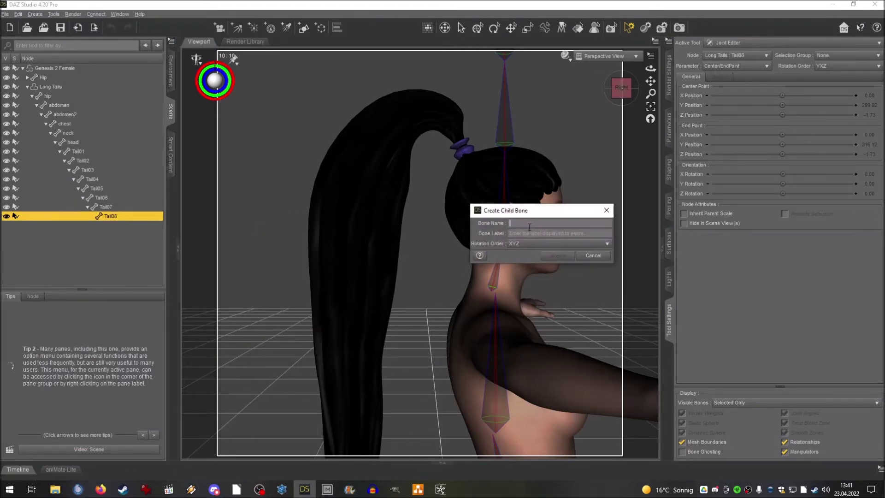
{"action": "key", "text": "Tab"}
{"action": "type", "text": "Tail09"}
{"action": "left_click", "coordinate": [533, 243]}
{"action": "left_click", "coordinate": [534, 262]}
{"action": "left_click", "coordinate": [557, 255]}
Step: Create a child bone named Tail10 with rotation order YXZ under Tail09
{"action": "right_click", "coordinate": [218, 230]}
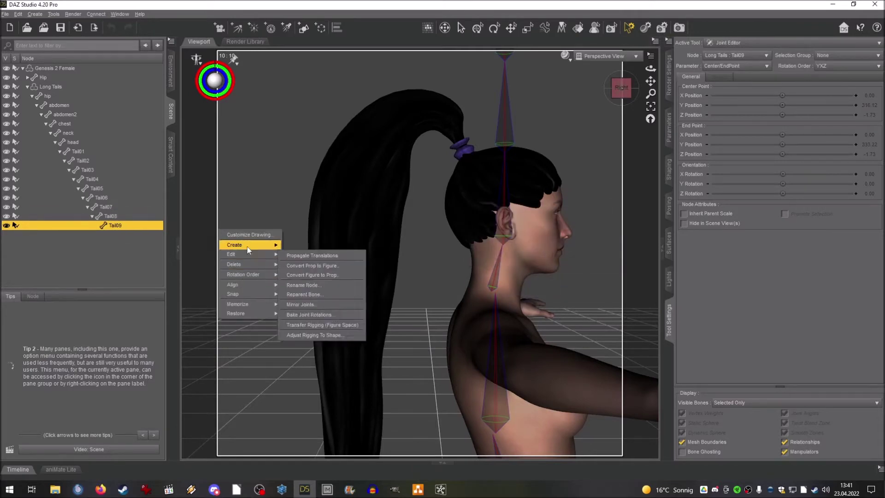
{"action": "left_click", "coordinate": [315, 265]}
{"action": "type", "text": "Tail10"}
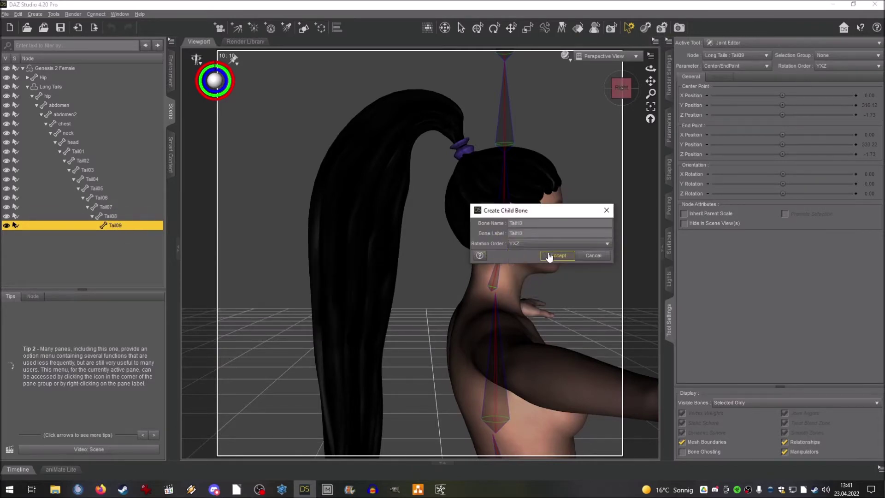
{"action": "left_click", "coordinate": [556, 255]}
Step: Create a child bone named Tail11 with rotation order YXZ under Tail10
{"action": "right_click", "coordinate": [244, 223]}
{"action": "mouse_move", "coordinate": [267, 238]}
{"action": "left_click", "coordinate": [350, 249]}
{"action": "type", "text": "Tail11"}
{"action": "key", "text": "Tab"}
{"action": "type", "text": "Tail11"}
{"action": "left_click", "coordinate": [535, 243]}
{"action": "left_click", "coordinate": [535, 263]}
{"action": "left_click", "coordinate": [556, 255]}
Step: Extend the chain below Tail11 with child bones Tail12 and Tail13, both with rotation order YXZ
{"action": "right_click", "coordinate": [267, 222]}
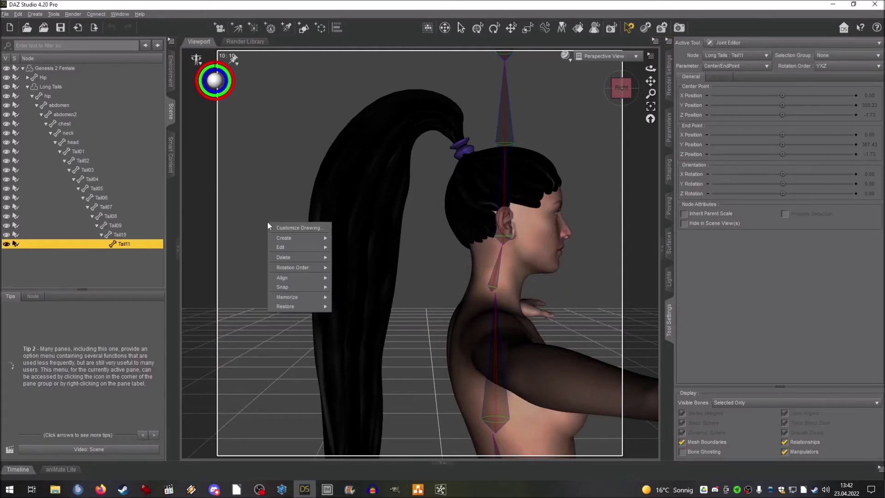
{"action": "left_click", "coordinate": [353, 259]}
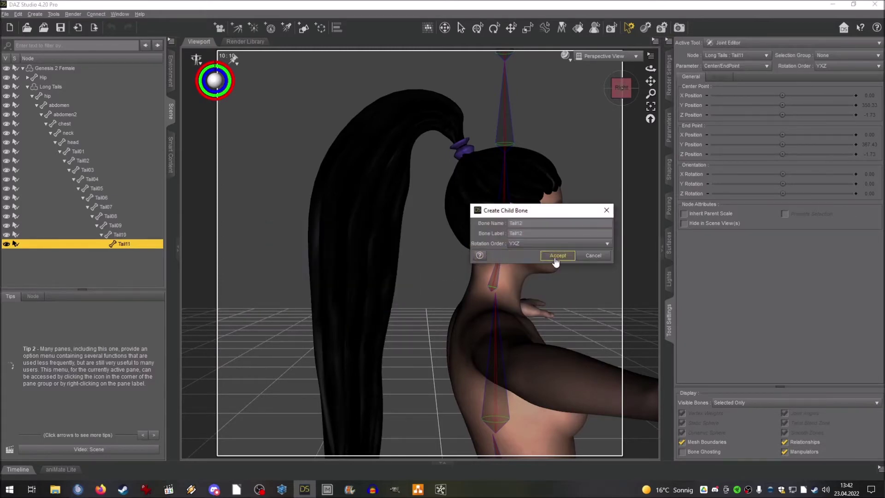
{"action": "left_click", "coordinate": [557, 255]}
{"action": "right_click", "coordinate": [273, 223]}
{"action": "mouse_move", "coordinate": [297, 234]}
{"action": "left_click", "coordinate": [359, 252]}
{"action": "type", "text": "Tail13"}
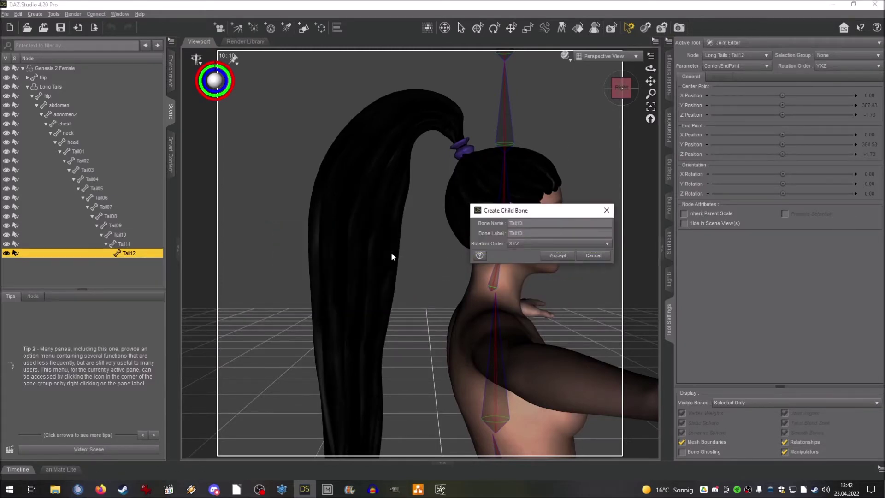
{"action": "left_click", "coordinate": [558, 255]}
Step: Create a child bone named Tail14 with rotation order YXZ under Tail13
{"action": "right_click", "coordinate": [251, 253]}
{"action": "mouse_move", "coordinate": [289, 266]}
{"action": "left_click", "coordinate": [359, 291]}
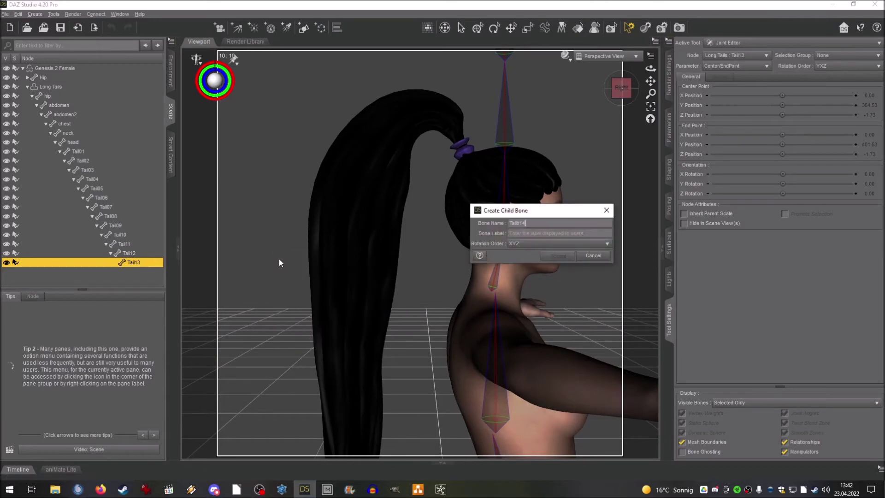
{"action": "type", "text": "Tail14"}
{"action": "left_click", "coordinate": [557, 256]}
Step: Create a child bone named Tail15 with rotation order YXZ under Tail14
{"action": "right_click", "coordinate": [271, 240]}
{"action": "mouse_move", "coordinate": [298, 254]}
{"action": "left_click", "coordinate": [420, 254]}
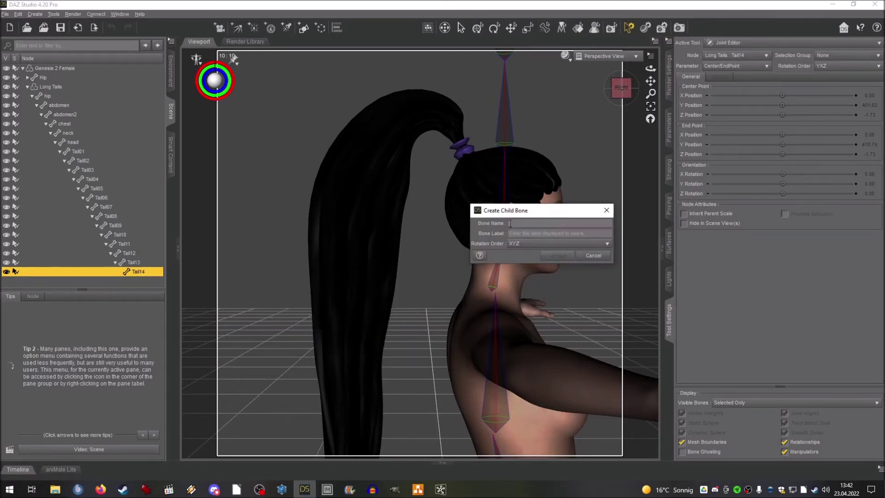
{"action": "type", "text": "Tail15"}
{"action": "left_click", "coordinate": [557, 255]}
Step: Create a child bone named Tail16 with rotation order YXZ under Tail15
{"action": "right_click", "coordinate": [256, 224]}
{"action": "mouse_move", "coordinate": [277, 239]}
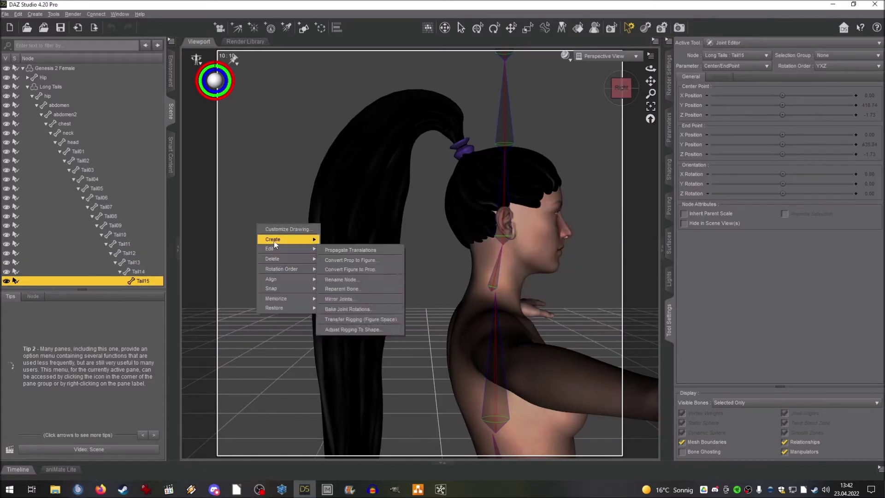
{"action": "left_click", "coordinate": [355, 249]}
{"action": "type", "text": "Tail16"}
{"action": "left_click", "coordinate": [557, 255]}
Step: Create a child bone named Tail17 with rotation order YXZ under Tail16
{"action": "right_click", "coordinate": [259, 238]}
{"action": "mouse_move", "coordinate": [287, 253]}
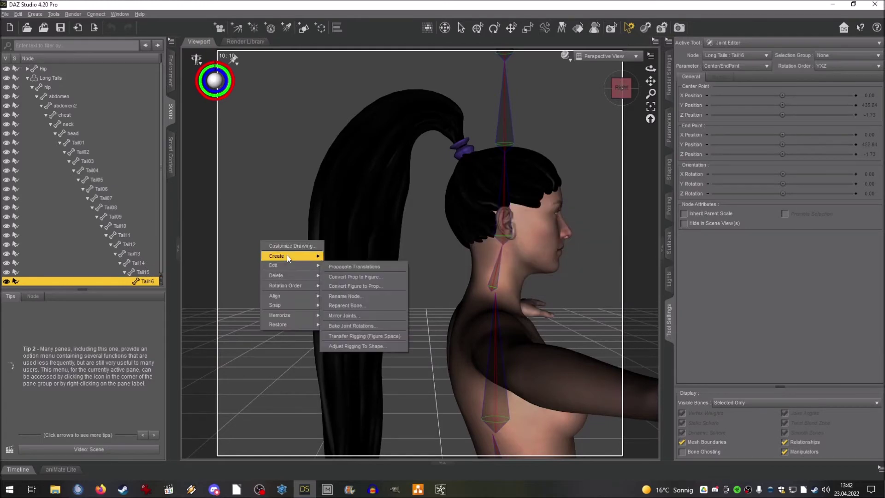
{"action": "left_click", "coordinate": [359, 267]}
{"action": "left_click", "coordinate": [557, 254]}
Step: Create the final child bone, named Tail18End, with rotation order YXZ under Tail17
{"action": "right_click", "coordinate": [284, 241]}
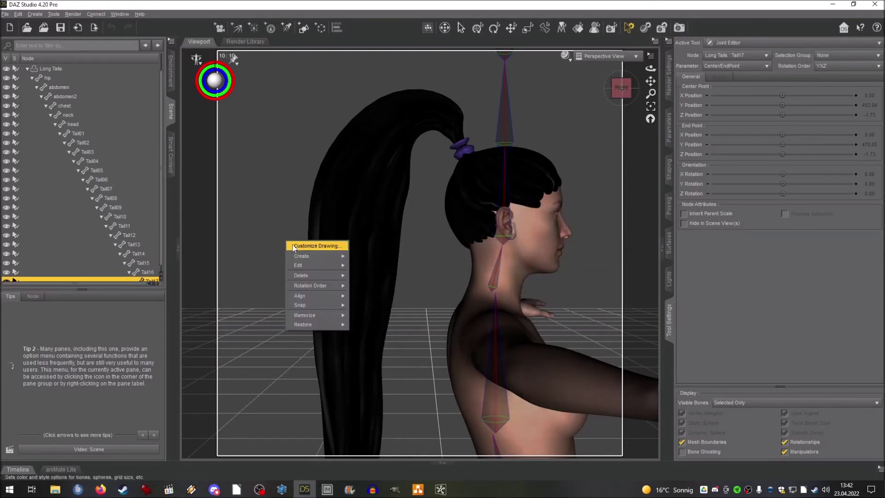
{"action": "mouse_move", "coordinate": [299, 254]}
{"action": "left_click", "coordinate": [359, 256]}
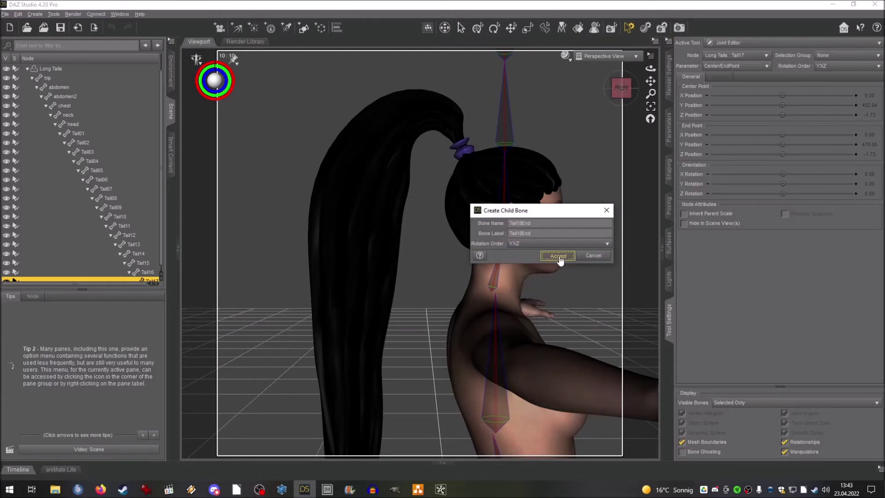
{"action": "left_click", "coordinate": [558, 256]}
Step: Assign face group Tail01 to the Tail01 bone and place its center at about Y 184, Z -11 and its end at about Y 187, Z -13
{"action": "left_click", "coordinate": [77, 120]}
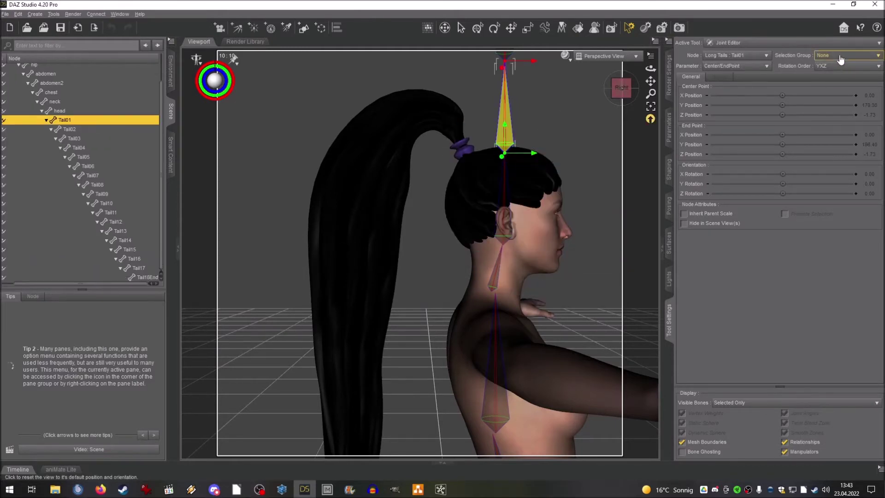
{"action": "left_click_drag", "start_coordinate": [503, 61], "coordinate": [442, 111]}
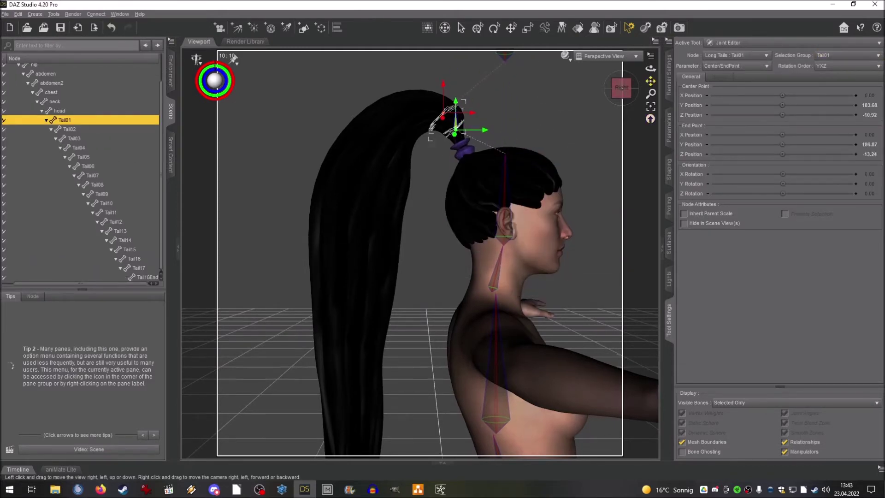
Step: Assign face group Tail02 to the Tail02 bone and place its center at about Y 187, Z -13 and its end at about Y 187, Z -17
{"action": "left_click_drag", "start_coordinate": [650, 81], "coordinate": [635, 149]}
{"action": "left_click", "coordinate": [76, 130]}
{"action": "left_click_drag", "start_coordinate": [494, 129], "coordinate": [434, 181]}
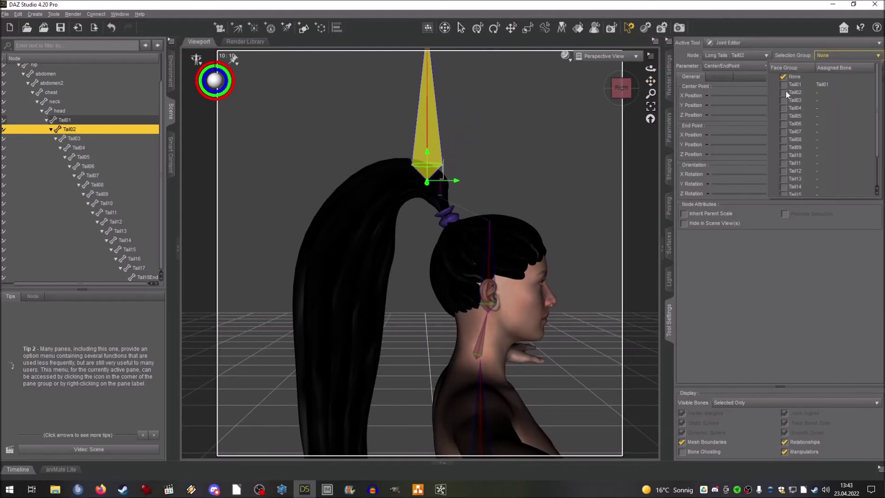
{"action": "left_click_drag", "start_coordinate": [650, 81], "coordinate": [657, 136]}
{"action": "left_click_drag", "start_coordinate": [497, 95], "coordinate": [420, 194]}
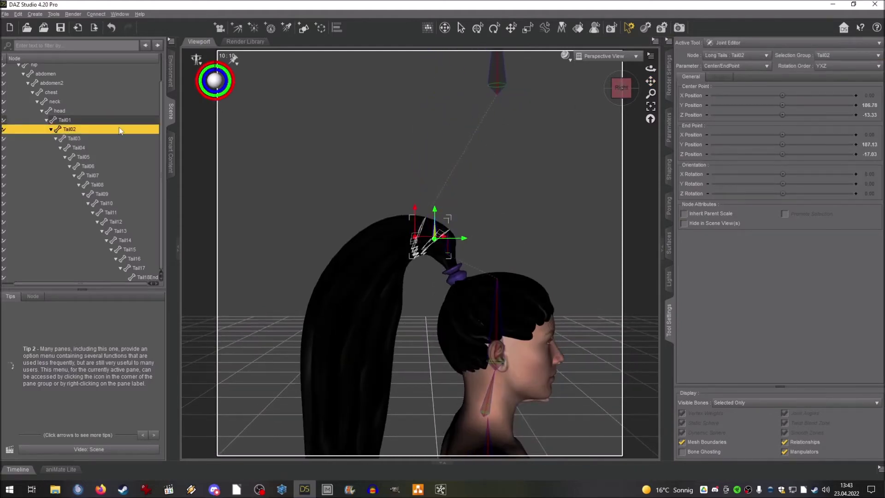
Step: Assign face group Tail03 to the Tail03 bone, with its center at about Y 187, Z -17 and its end point further along the ponytail
{"action": "left_click", "coordinate": [117, 139]}
{"action": "left_click_drag", "start_coordinate": [497, 94], "coordinate": [415, 235]}
{"action": "left_click", "coordinate": [832, 56]}
{"action": "left_click", "coordinate": [811, 100]}
{"action": "left_click_drag", "start_coordinate": [650, 81], "coordinate": [650, 138]}
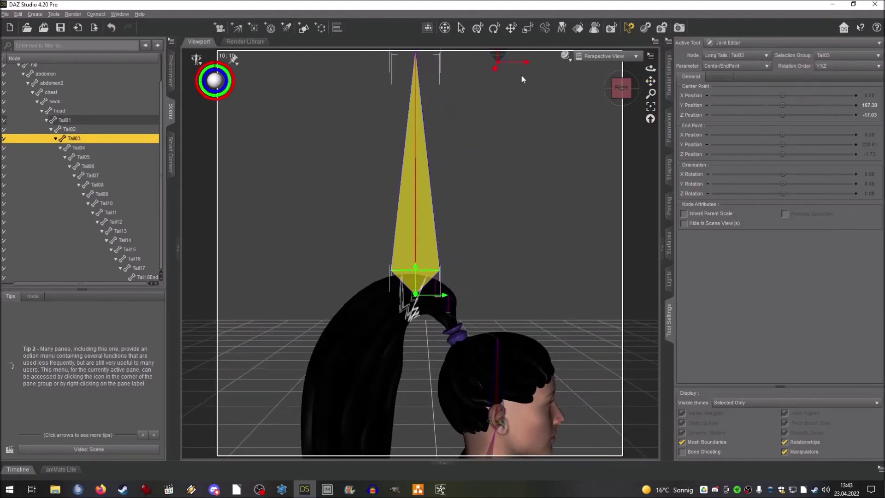
{"action": "left_click_drag", "start_coordinate": [496, 63], "coordinate": [395, 298]}
Step: Assign face group Tail04 to the Tail04 bone, placing its center at about Y 186, Z -20 and its end at about Y 183, Z -23
{"action": "left_click", "coordinate": [400, 304]}
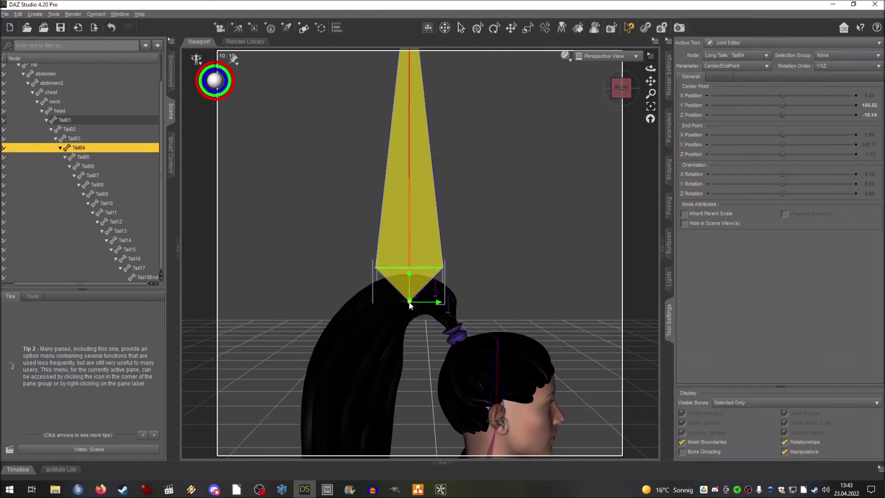
{"action": "left_click", "coordinate": [847, 55]}
{"action": "left_click", "coordinate": [785, 109]}
{"action": "left_click_drag", "start_coordinate": [650, 81], "coordinate": [650, 142]}
{"action": "left_click_drag", "start_coordinate": [498, 68], "coordinate": [384, 427]}
{"action": "left_click_drag", "start_coordinate": [650, 82], "coordinate": [645, 194]}
Step: Roughly place the Tail05 bone with its center at about Y 183, Z -22 and its end at about Y 177, Z -27
{"action": "left_click", "coordinate": [91, 158]}
{"action": "scroll", "coordinate": [460, 184], "scroll_direction": "down", "scroll_amount": 4}
{"action": "left_click_drag", "start_coordinate": [488, 147], "coordinate": [415, 375]}
{"action": "left_click_drag", "start_coordinate": [487, 90], "coordinate": [397, 397]}
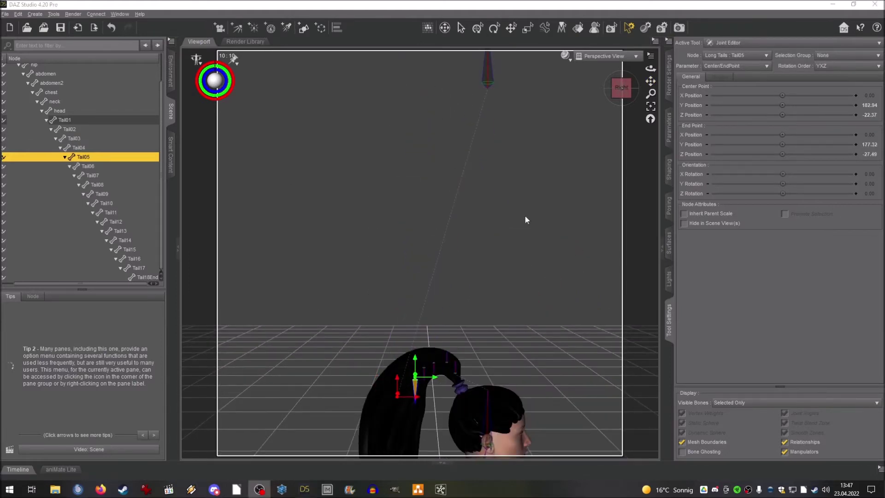
Step: Move the Tail06 bone's center to about Y 179, Z -39 and bring its end point and the Tail07 bone down behind the ponytail
{"action": "left_click", "coordinate": [101, 168]}
{"action": "left_click_drag", "start_coordinate": [488, 88], "coordinate": [357, 392]}
{"action": "scroll", "coordinate": [488, 322], "scroll_direction": "down", "scroll_amount": 4}
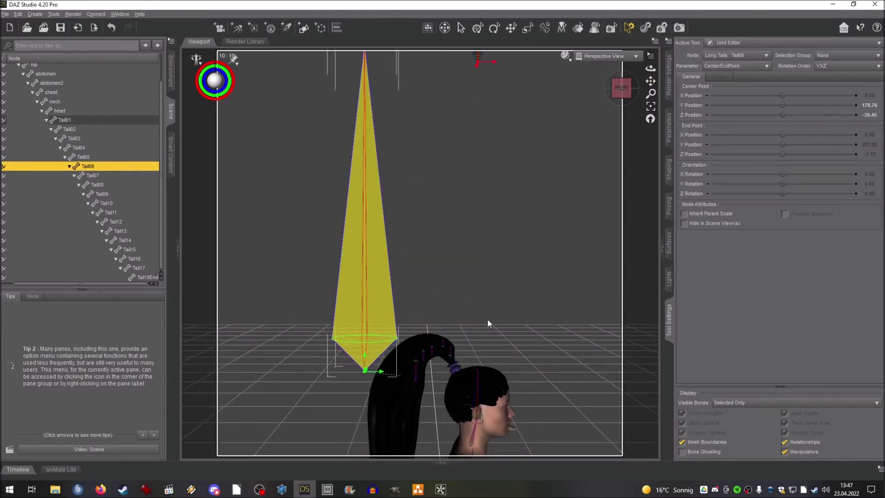
{"action": "left_click_drag", "start_coordinate": [650, 81], "coordinate": [650, 120]}
{"action": "left_click", "coordinate": [463, 146]}
{"action": "left_click_drag", "start_coordinate": [462, 147], "coordinate": [365, 392]}
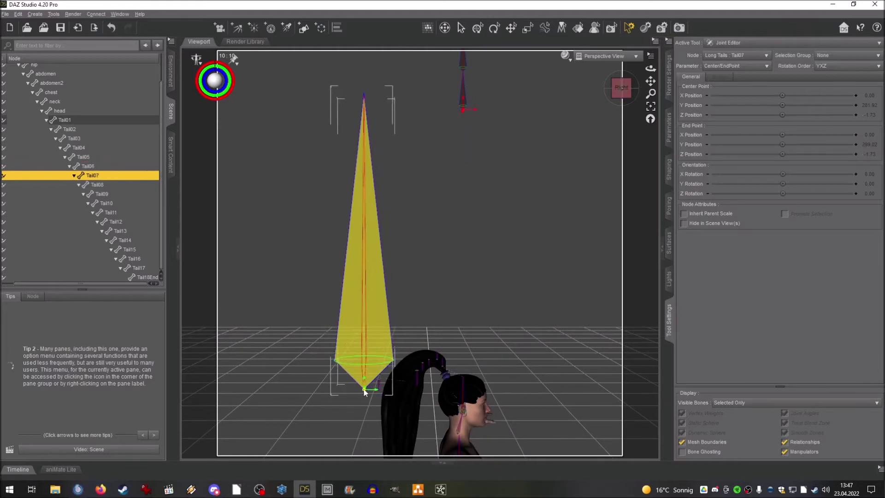
Step: Roughly place the Tail08 bone with its center at about Y 215, Z -25 and its end at about Y 206, Z -26
{"action": "left_click", "coordinate": [101, 186]}
{"action": "left_click_drag", "start_coordinate": [463, 108], "coordinate": [411, 299]}
{"action": "left_click_drag", "start_coordinate": [463, 69], "coordinate": [410, 316]}
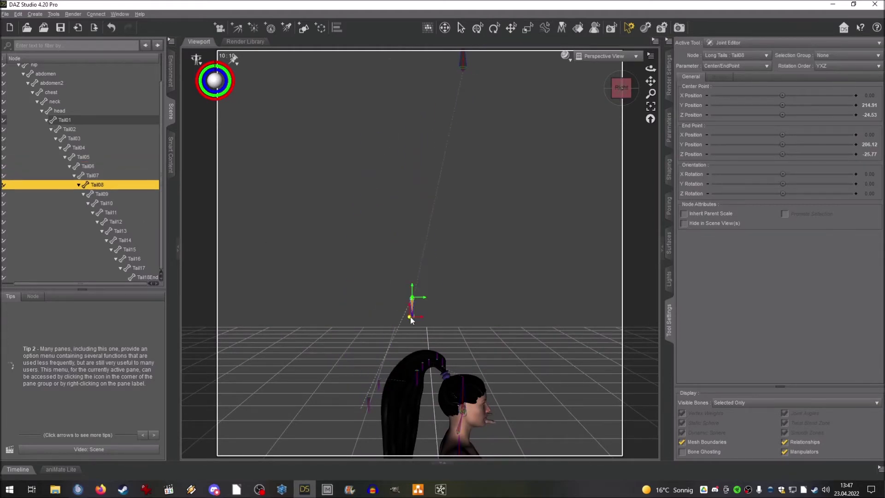
Step: Roughly place the Tail09 bone with its center at about Y 209, Z -32 and its end at about Y 199, Z -36
{"action": "left_click", "coordinate": [104, 194]}
{"action": "left_click_drag", "start_coordinate": [463, 69], "coordinate": [395, 309]}
{"action": "scroll", "coordinate": [468, 110], "scroll_direction": "down", "scroll_amount": 2}
{"action": "scroll", "coordinate": [473, 99], "scroll_direction": "down", "scroll_amount": 3}
{"action": "left_click_drag", "start_coordinate": [651, 81], "coordinate": [653, 125]}
{"action": "left_click_drag", "start_coordinate": [464, 206], "coordinate": [415, 402]}
{"action": "scroll", "coordinate": [70, 120], "scroll_direction": "up", "scroll_amount": 3}
{"action": "left_click_drag", "start_coordinate": [69, 284], "coordinate": [35, 285]}
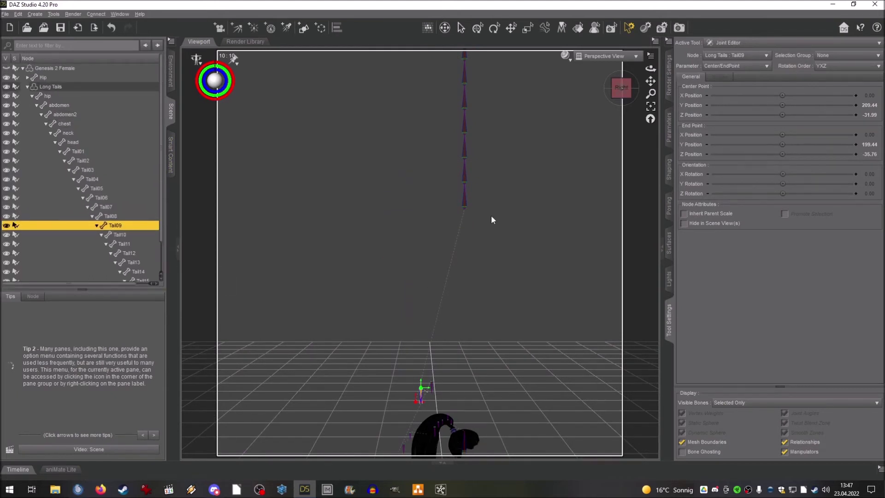
Step: Roughly place the Tail10 bone with its center at about Y 198, Z -42 and its end at about Y 192, Z -49
{"action": "left_click", "coordinate": [119, 235]}
{"action": "left_click_drag", "start_coordinate": [464, 211], "coordinate": [405, 403]}
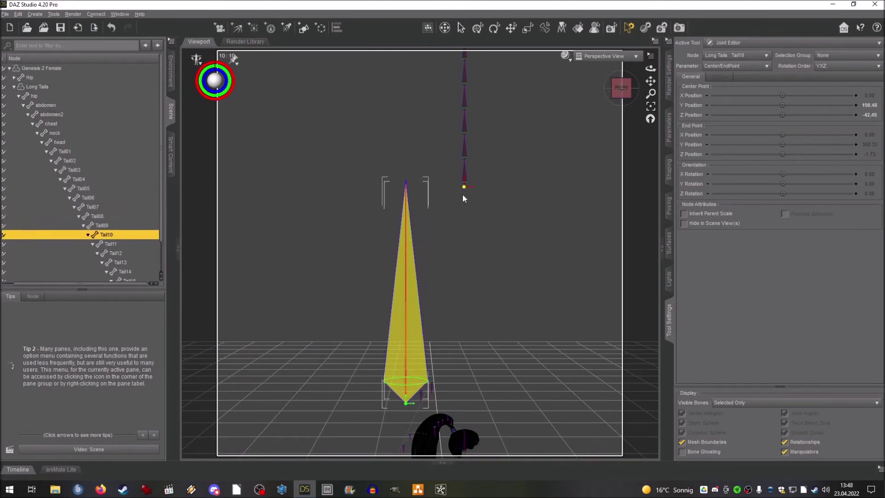
{"action": "left_click_drag", "start_coordinate": [464, 187], "coordinate": [393, 416]}
Step: Roughly place the Tail11 and Tail12 bones, and Tail13 with its center at about Y 160, Z -72 and end at about Y 149, Z -80
{"action": "left_click", "coordinate": [116, 245]}
{"action": "left_click_drag", "start_coordinate": [464, 160], "coordinate": [393, 433]}
{"action": "left_click", "coordinate": [117, 253]}
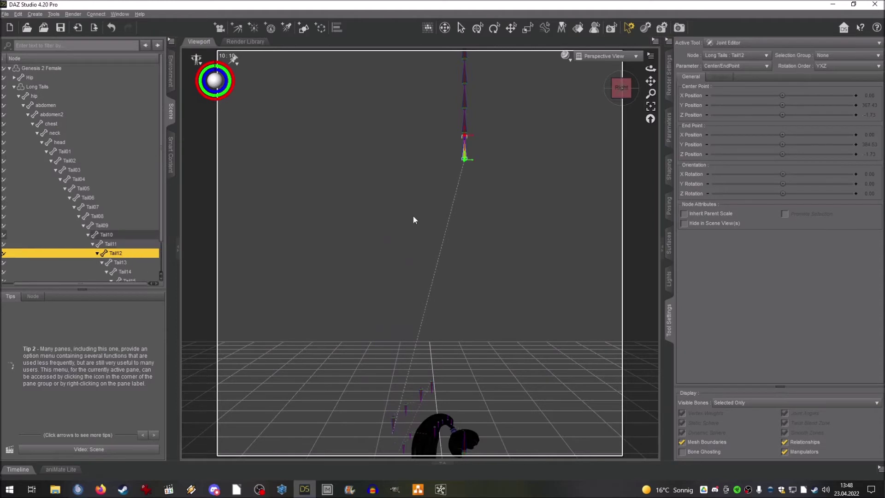
{"action": "left_click", "coordinate": [391, 258]}
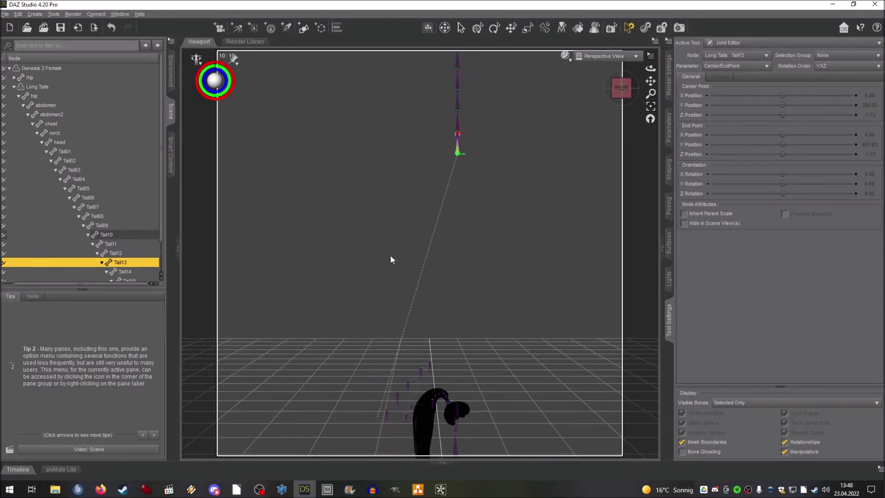
{"action": "left_click_drag", "start_coordinate": [457, 154], "coordinate": [372, 426]}
{"action": "left_click_drag", "start_coordinate": [457, 134], "coordinate": [342, 433]}
Step: Bring the Tail14 and Tail15 bones down from the overhead bone stack to a rough position behind the ponytail
{"action": "left_click", "coordinate": [125, 272]}
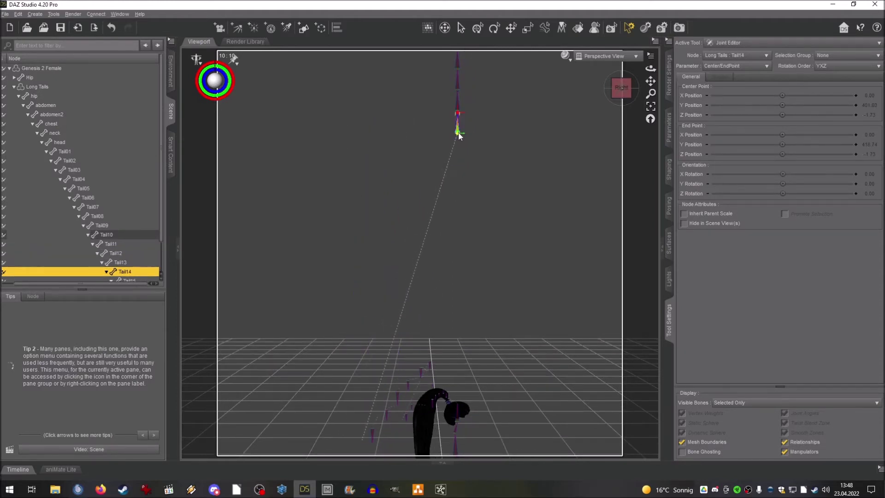
{"action": "left_click_drag", "start_coordinate": [457, 133], "coordinate": [358, 406]}
{"action": "left_click_drag", "start_coordinate": [457, 113], "coordinate": [354, 421]}
{"action": "scroll", "coordinate": [131, 258], "scroll_direction": "down", "scroll_amount": 3}
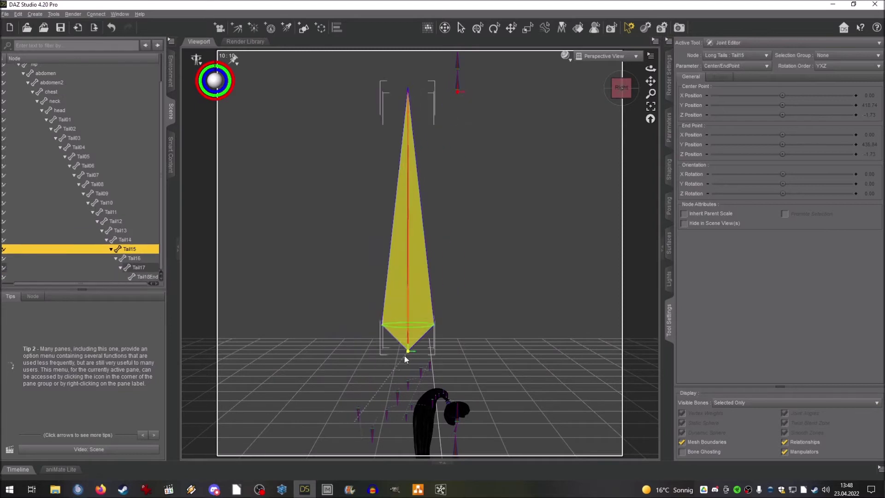
{"action": "left_click", "coordinate": [457, 93]}
Step: Roughly place the centers of Tail16 at about Y 184, Z -102, Tail17 at about Y 171, Z -124 and Tail18End at about Y 206, Z -91
{"action": "left_click_drag", "start_coordinate": [457, 91], "coordinate": [336, 397]}
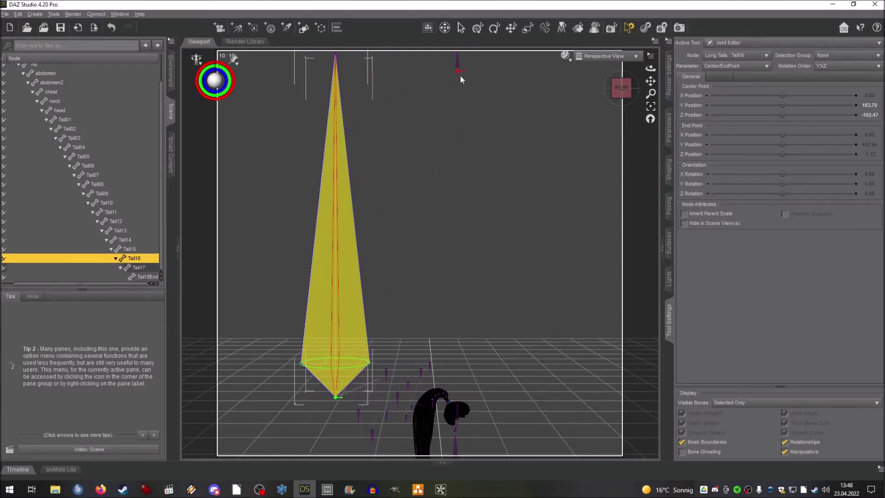
{"action": "left_click_drag", "start_coordinate": [457, 71], "coordinate": [330, 416]}
{"action": "left_click", "coordinate": [456, 73]}
{"action": "left_click_drag", "start_coordinate": [457, 71], "coordinate": [309, 412]}
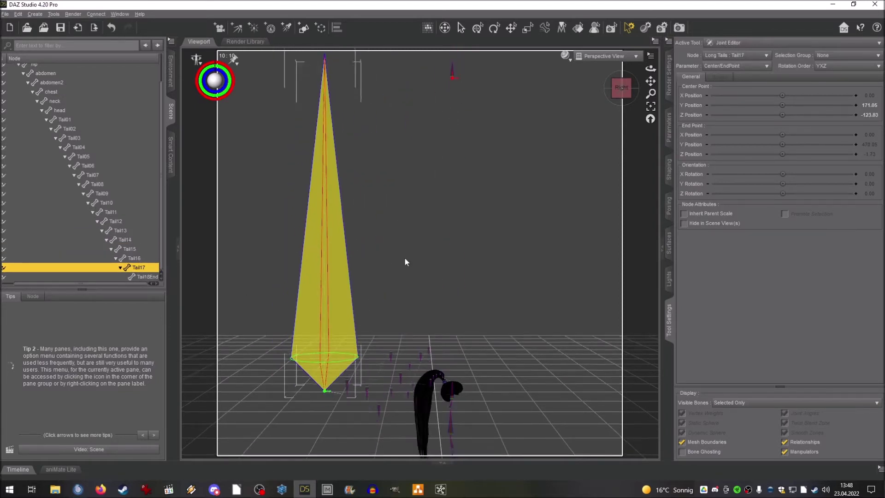
{"action": "left_click", "coordinate": [450, 100]}
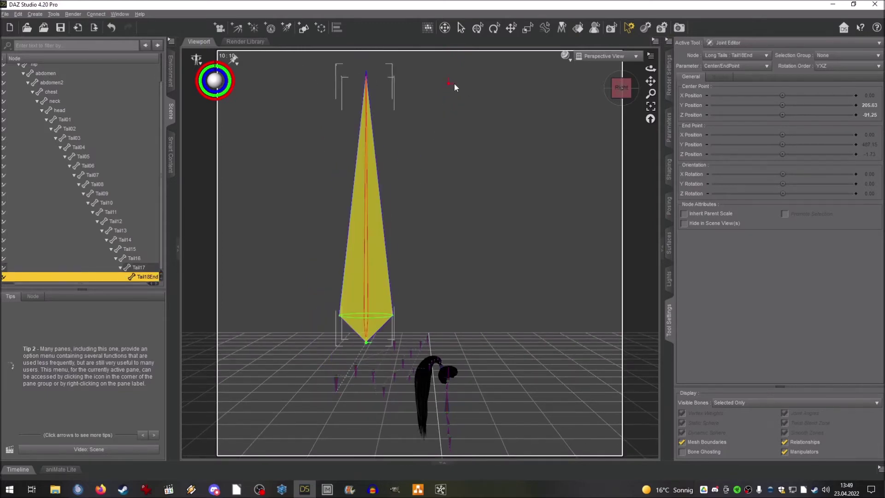
{"action": "left_click_drag", "start_coordinate": [452, 87], "coordinate": [339, 381]}
Step: Assign face group Tail05 to the Tail05 bone, move its center to about Y 183, Z -23 and its end point into the ponytail
{"action": "scroll", "coordinate": [479, 289], "scroll_direction": "up", "scroll_amount": 10}
{"action": "scroll", "coordinate": [480, 289], "scroll_direction": "up", "scroll_amount": 3}
{"action": "left_click", "coordinate": [83, 157]}
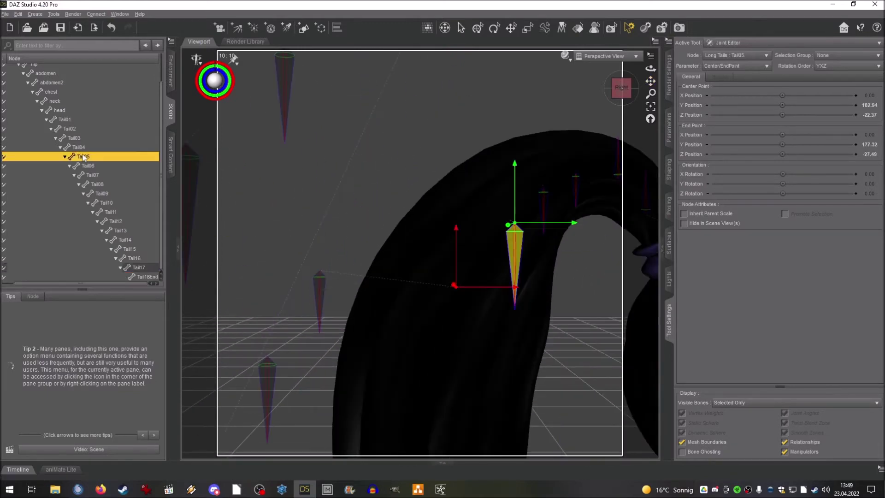
{"action": "left_click", "coordinate": [85, 149]}
{"action": "left_click_drag", "start_coordinate": [650, 82], "coordinate": [536, 79]}
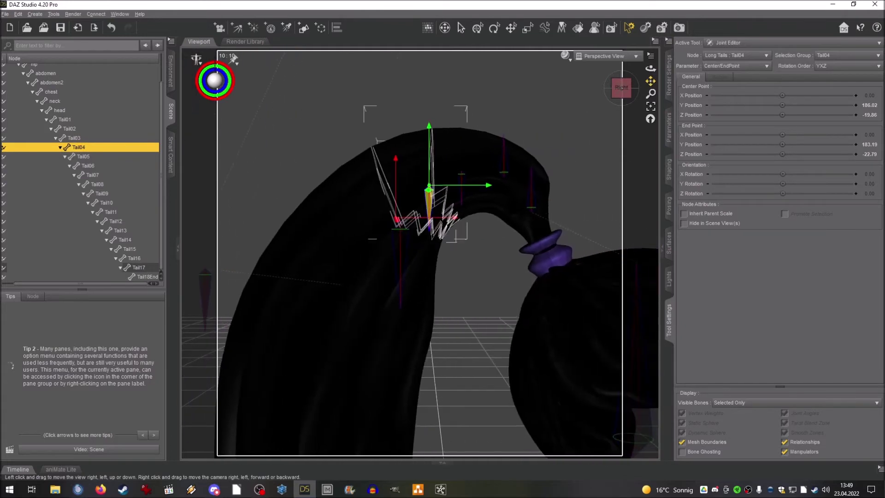
{"action": "left_click", "coordinate": [407, 226]}
{"action": "left_click_drag", "start_coordinate": [402, 222], "coordinate": [396, 221]}
{"action": "left_click", "coordinate": [829, 56]}
{"action": "left_click", "coordinate": [786, 114]}
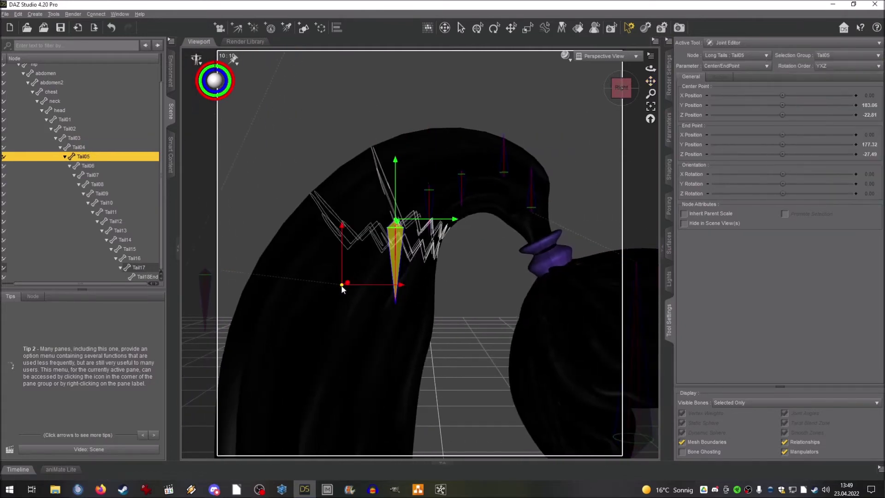
{"action": "left_click_drag", "start_coordinate": [342, 284], "coordinate": [379, 243]}
Step: Assign face group Tail06 to the Tail06 bone, with its center at about Y 181, Z -24 and its end inside the next hair section
{"action": "left_click", "coordinate": [91, 166]}
{"action": "left_click_drag", "start_coordinate": [206, 274], "coordinate": [378, 246]}
{"action": "left_click", "coordinate": [841, 57]}
{"action": "left_click", "coordinate": [786, 125]}
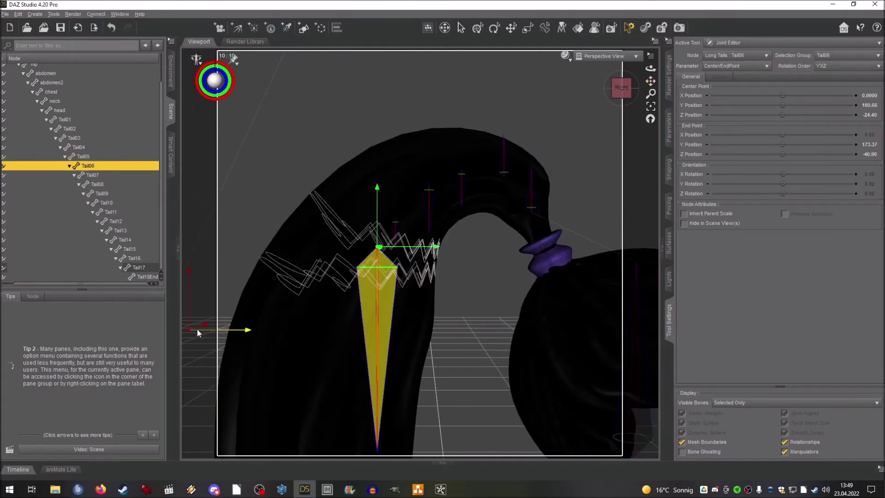
{"action": "left_click_drag", "start_coordinate": [197, 328], "coordinate": [362, 279]}
Step: Move the Tail07 bone's center to the end of Tail06, assign face group Tail07 and place its end point further down the ponytail
{"action": "left_click_drag", "start_coordinate": [652, 84], "coordinate": [758, 24]}
{"action": "left_click", "coordinate": [259, 305]}
{"action": "left_click_drag", "start_coordinate": [258, 295], "coordinate": [469, 221]}
{"action": "left_click", "coordinate": [829, 55]}
{"action": "left_click", "coordinate": [783, 132]}
{"action": "left_click_drag", "start_coordinate": [230, 363], "coordinate": [463, 264]}
Step: Assign face group Tail08 to the Tail08 bone, with its center at about Y 173, Z -26 and its end at the group's lower boundary
{"action": "left_click", "coordinate": [97, 185]}
{"action": "scroll", "coordinate": [346, 216], "scroll_direction": "down", "scroll_amount": 5}
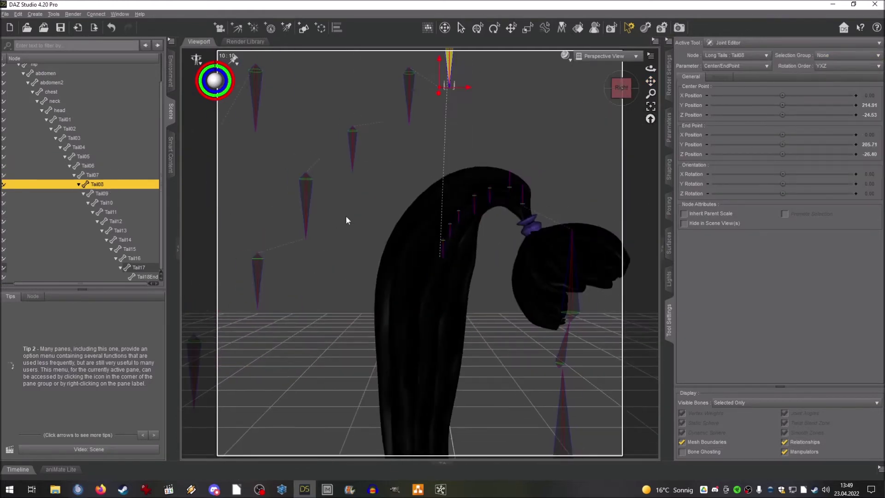
{"action": "left_click_drag", "start_coordinate": [700, 77], "coordinate": [702, 133]}
{"action": "left_click_drag", "start_coordinate": [450, 95], "coordinate": [441, 318]}
{"action": "left_click", "coordinate": [830, 57]}
{"action": "left_click", "coordinate": [784, 140]}
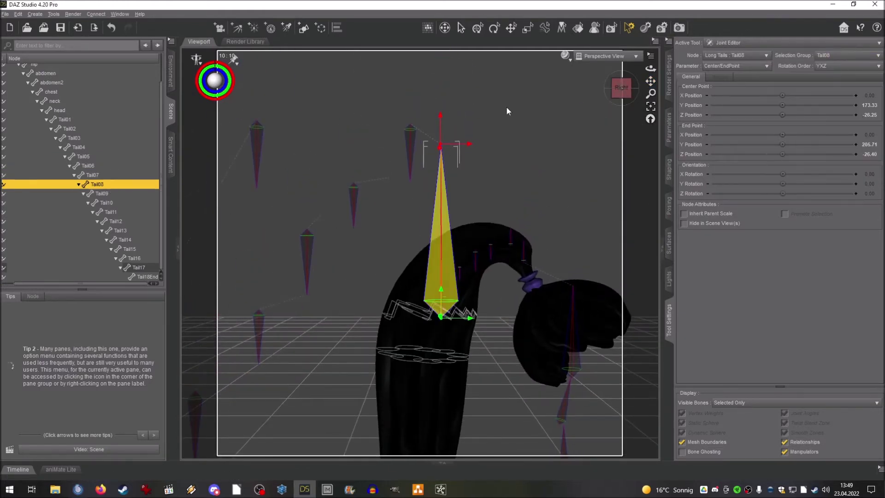
{"action": "left_click_drag", "start_coordinate": [441, 146], "coordinate": [430, 356]}
Step: Move the Tail09 bone's center to the end of Tail08, assign face group Tail09 and place its end point at the group's lower boundary
{"action": "mouse_move", "coordinate": [651, 81]}
{"action": "left_mouse_down"}
{"action": "mouse_move", "coordinate": [668, 23]}
{"action": "mouse_move", "coordinate": [655, 79]}
{"action": "left_mouse_up"}
{"action": "left_click", "coordinate": [418, 133]}
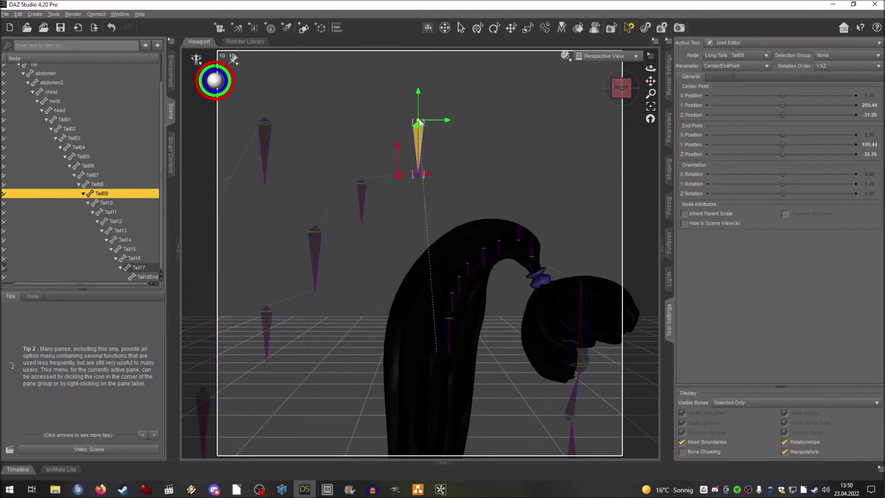
{"action": "left_click_drag", "start_coordinate": [419, 122], "coordinate": [435, 355]}
{"action": "left_click", "coordinate": [822, 56]}
{"action": "left_click", "coordinate": [784, 147]}
{"action": "left_click_drag", "start_coordinate": [399, 174], "coordinate": [430, 388]}
Step: Assign face group Tail10 to the Tail10 bone, with its center at about Y 159, Z -29 and its end at about Y 153, Z -29
{"action": "left_click", "coordinate": [108, 202]}
{"action": "left_click_drag", "start_coordinate": [362, 180], "coordinate": [432, 390]}
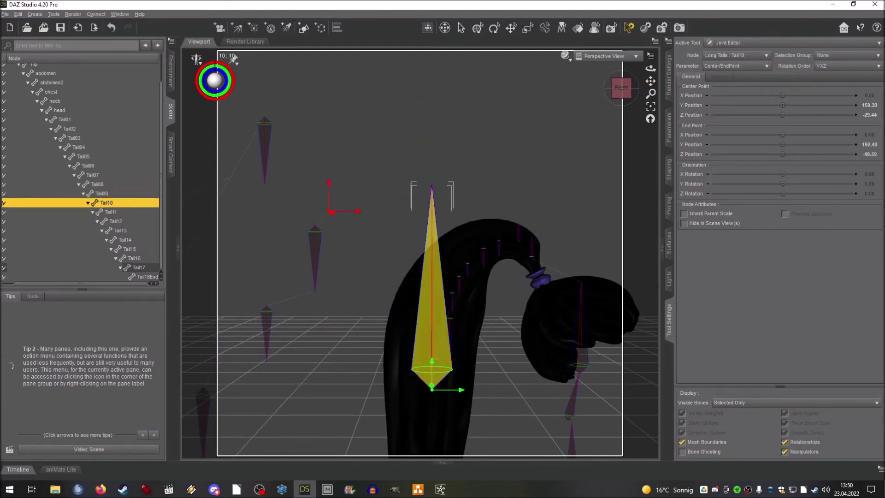
{"action": "left_click", "coordinate": [823, 56]}
{"action": "left_click", "coordinate": [785, 156]}
{"action": "left_click_drag", "start_coordinate": [650, 81], "coordinate": [659, 23]}
{"action": "left_click_drag", "start_coordinate": [353, 98], "coordinate": [447, 295]}
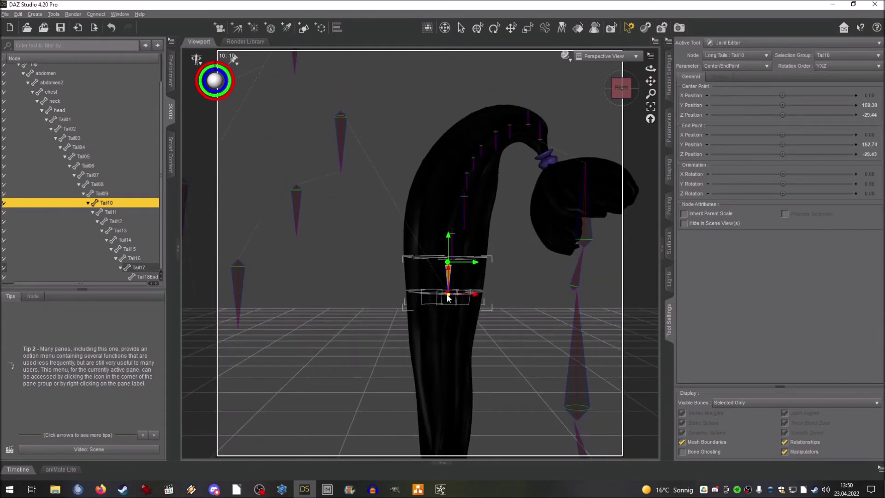
Step: Move the Tail11 bone's center to the end of Tail10, assign face group Tail11 and place its end point further down the ponytail
{"action": "left_click", "coordinate": [133, 214]}
{"action": "left_click_drag", "start_coordinate": [339, 110], "coordinate": [447, 301]}
{"action": "left_click", "coordinate": [825, 56]}
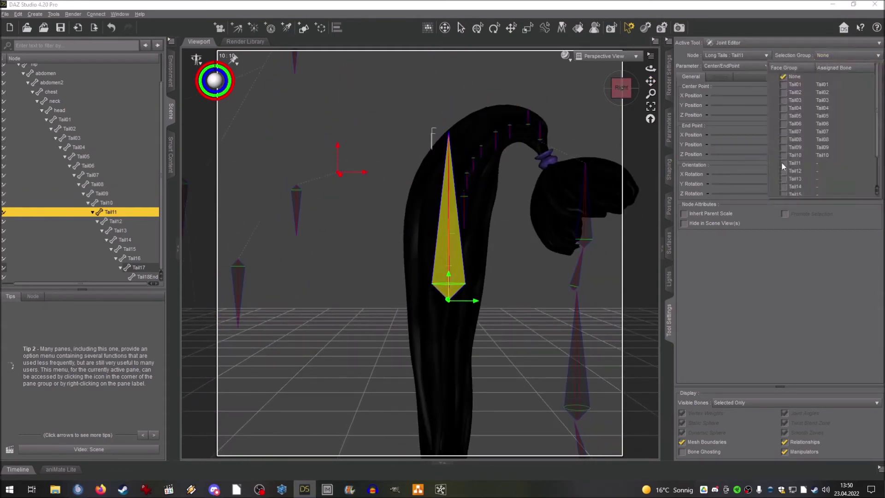
{"action": "left_click", "coordinate": [783, 163]}
{"action": "left_click_drag", "start_coordinate": [340, 174], "coordinate": [447, 324]}
Step: Assign face group Tail12 to the Tail12 bone and place its center and end point at the group's upper and lower boundaries
{"action": "left_click", "coordinate": [119, 223]}
{"action": "left_click", "coordinate": [838, 55]}
{"action": "left_click", "coordinate": [784, 171]}
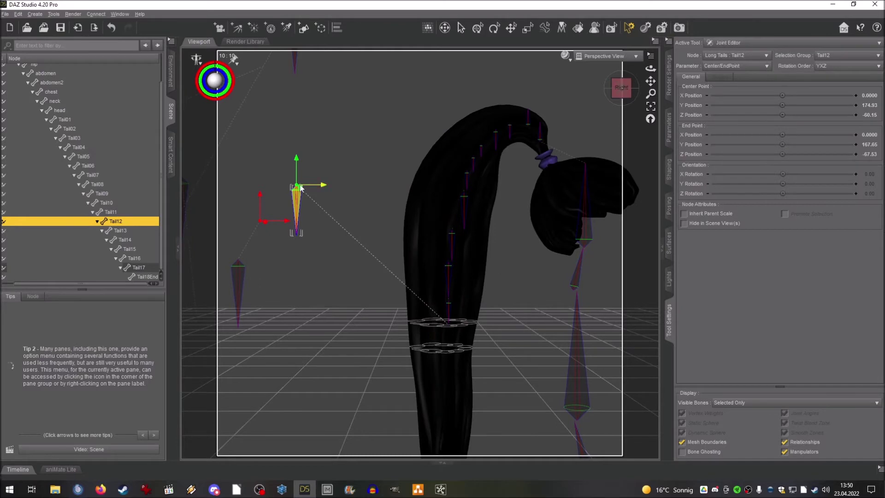
{"action": "left_click_drag", "start_coordinate": [297, 185], "coordinate": [448, 324]}
{"action": "left_click_drag", "start_coordinate": [260, 220], "coordinate": [445, 348]}
Step: Assign face group Tail13 to the Tail13 bone and move its center to the end of Tail12
{"action": "left_click", "coordinate": [111, 233]}
{"action": "left_click", "coordinate": [856, 57]}
{"action": "left_click", "coordinate": [785, 179]}
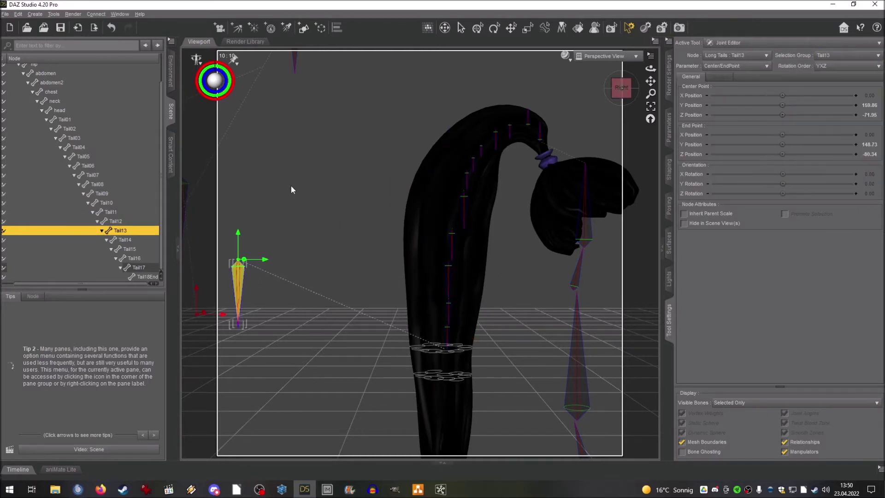
{"action": "left_click_drag", "start_coordinate": [238, 261], "coordinate": [443, 349]}
Step: Assign face group Tail14 to the Tail14 bone, with its center at about Y 136, Z -30 and its end at the group's lower boundary
{"action": "left_click", "coordinate": [124, 240]}
{"action": "left_click", "coordinate": [848, 55]}
{"action": "left_click", "coordinate": [785, 187]}
{"action": "left_click_drag", "start_coordinate": [251, 258], "coordinate": [431, 354]}
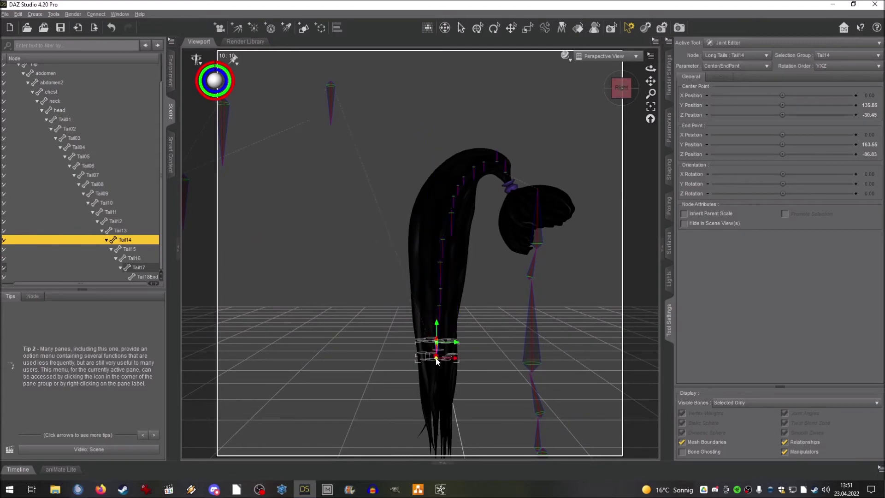
Step: Assign face group Tail15 to the Tail15 bone, with its center at about Y 132, Z -30 and its end at the group's lower boundary
{"action": "left_click", "coordinate": [129, 249]}
{"action": "left_click", "coordinate": [824, 56]}
{"action": "left_click", "coordinate": [785, 194]}
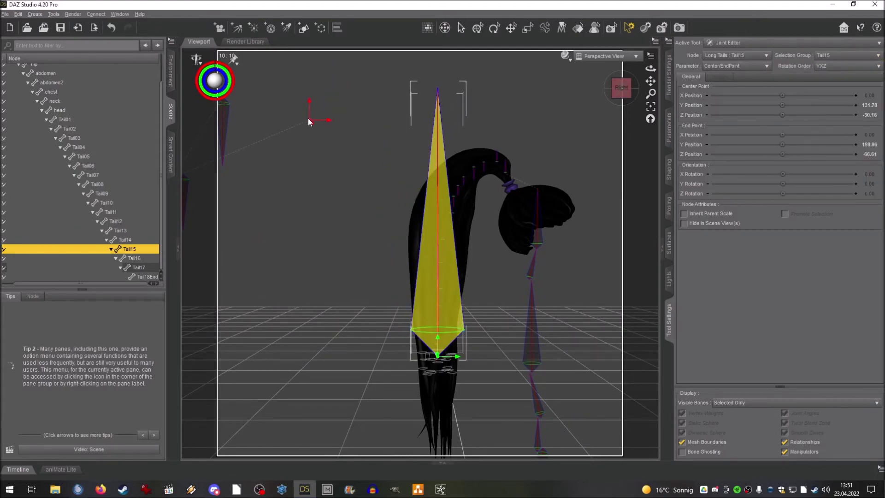
{"action": "left_click_drag", "start_coordinate": [309, 119], "coordinate": [437, 372]}
{"action": "scroll", "coordinate": [496, 178], "scroll_direction": "down", "scroll_amount": 2}
Step: Move the Tail16 bone's center to about Y 127, Z -31 and its end point to about Y 121, Z -42
{"action": "left_click", "coordinate": [134, 259]}
{"action": "left_click_drag", "start_coordinate": [245, 195], "coordinate": [431, 342]}
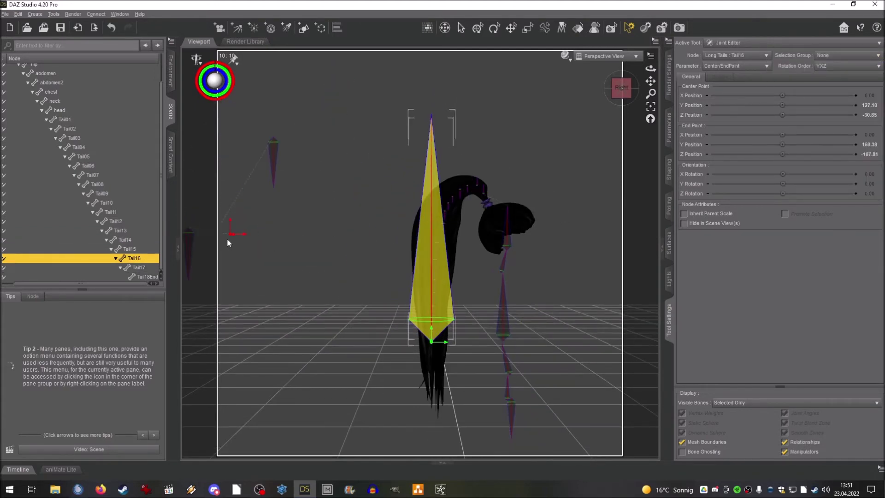
{"action": "left_click_drag", "start_coordinate": [230, 234], "coordinate": [405, 360]}
Step: Bring the Tail17 bone's center and end point close to the ponytail's tip
{"action": "left_click", "coordinate": [139, 267]}
{"action": "left_click_drag", "start_coordinate": [189, 227], "coordinate": [409, 375]}
{"action": "left_click_drag", "start_coordinate": [185, 282], "coordinate": [406, 391]}
Step: Move the Tail18End bone's center to about Y 105, Z -42 and its end point to about Y 98, Z -41
{"action": "left_click", "coordinate": [148, 277]}
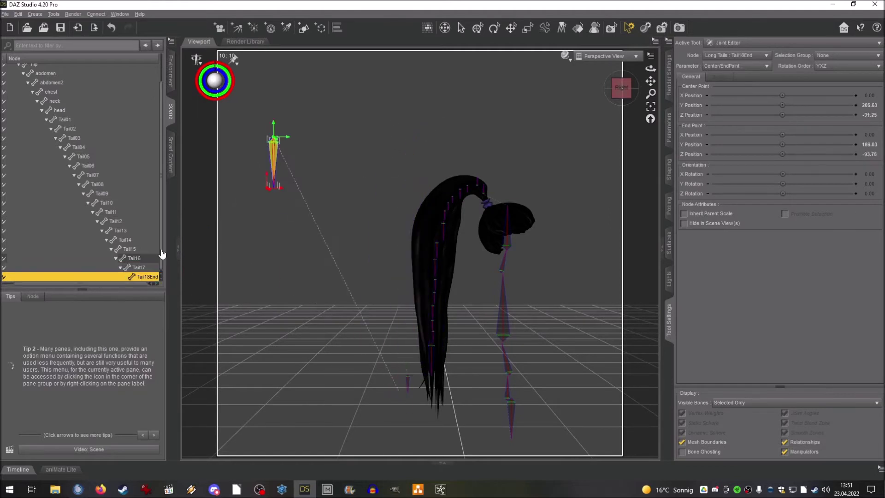
{"action": "left_click_drag", "start_coordinate": [273, 137], "coordinate": [402, 400]}
{"action": "left_click", "coordinate": [264, 187]}
{"action": "left_click", "coordinate": [147, 276]}
{"action": "left_click_drag", "start_coordinate": [263, 185], "coordinate": [402, 416]}
Step: Assign face group Tail16 to the Tail16 bone and place its end point inside the ponytail at the group's lower boundary
{"action": "scroll", "coordinate": [542, 286], "scroll_direction": "up", "scroll_amount": 3}
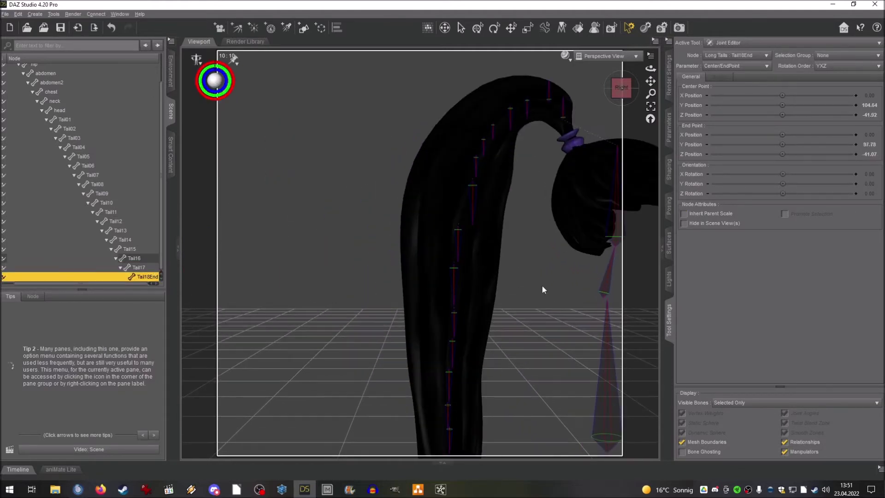
{"action": "left_click_drag", "start_coordinate": [650, 81], "coordinate": [645, 19]}
{"action": "left_click", "coordinate": [134, 258]}
{"action": "left_click", "coordinate": [826, 56]}
{"action": "left_click", "coordinate": [784, 169]}
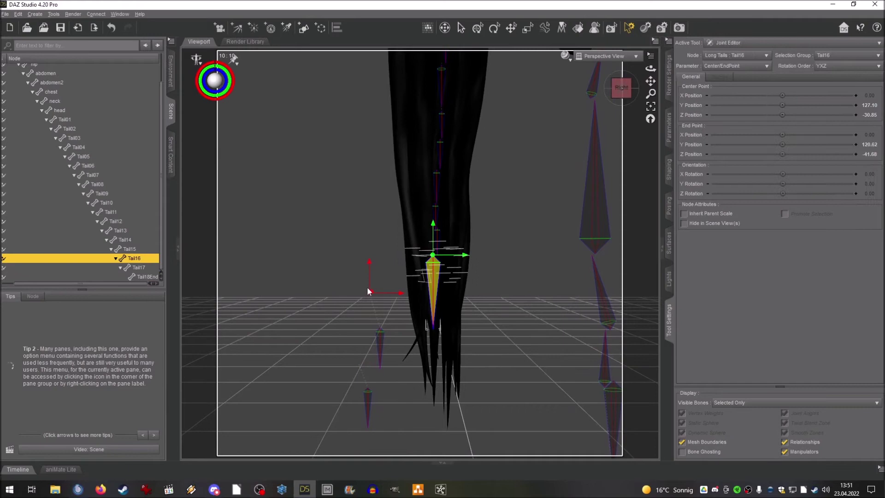
{"action": "left_click_drag", "start_coordinate": [370, 291], "coordinate": [436, 279]}
Step: Move the Tail17 bone's center to the end of Tail16, assign face group Tail17 and place its end point at the group's lower boundary
{"action": "left_click", "coordinate": [138, 267]}
{"action": "left_click_drag", "start_coordinate": [379, 326], "coordinate": [436, 281]}
{"action": "left_click", "coordinate": [833, 57]}
{"action": "scroll", "coordinate": [820, 129], "scroll_direction": "down", "scroll_amount": 3}
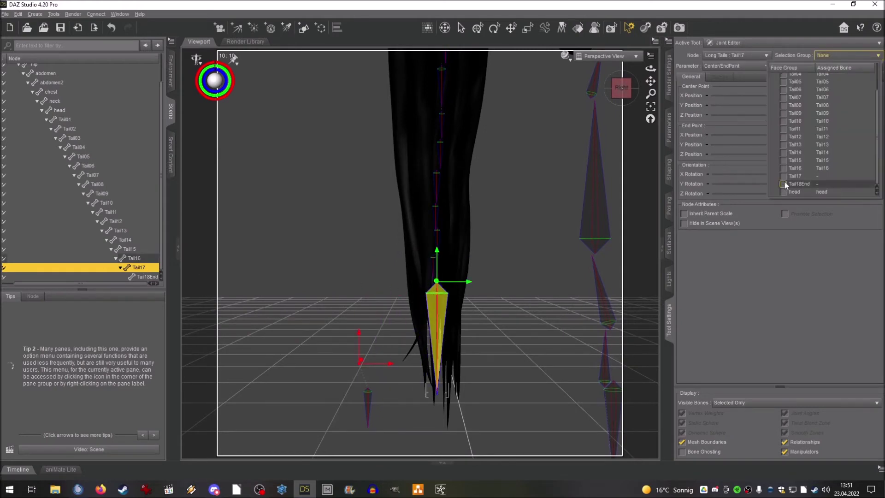
{"action": "left_click", "coordinate": [785, 183]}
{"action": "left_click_drag", "start_coordinate": [360, 363], "coordinate": [437, 310]}
Step: Assign face group Tail18End to the Tail18End bone, with its center at about Y 118, Z -30 and its end at about Y 97, Z -28
{"action": "left_click", "coordinate": [147, 276]}
{"action": "left_click", "coordinate": [841, 56]}
{"action": "scroll", "coordinate": [820, 129], "scroll_direction": "down", "scroll_amount": 3}
{"action": "left_click", "coordinate": [783, 183]}
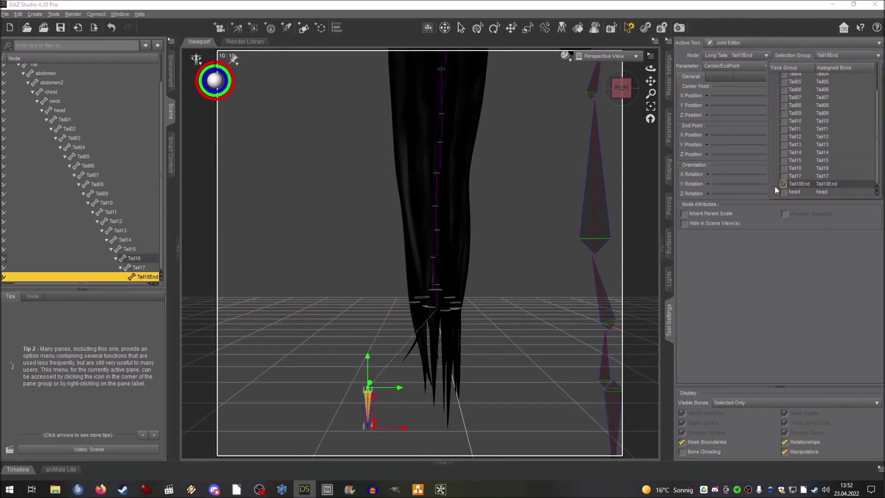
{"action": "scroll", "coordinate": [461, 331], "scroll_direction": "up", "scroll_amount": 1}
{"action": "left_click_drag", "start_coordinate": [363, 402], "coordinate": [439, 311]}
{"action": "left_click_drag", "start_coordinate": [371, 451], "coordinate": [450, 436]}
Step: Inspect the complete tail bone chain along the ponytail from an angled view
{"action": "middle_click_drag", "start_coordinate": [450, 436], "coordinate": [426, 201]}
{"action": "scroll", "coordinate": [485, 218], "scroll_direction": "down", "scroll_amount": 5}
{"action": "middle_click_drag", "start_coordinate": [486, 218], "coordinate": [457, 375]}
{"action": "scroll", "coordinate": [624, 85], "scroll_direction": "up", "scroll_amount": 3}
{"action": "left_click_drag", "start_coordinate": [624, 85], "coordinate": [662, 95]}
{"action": "scroll", "coordinate": [624, 85], "scroll_direction": "down", "scroll_amount": 1}
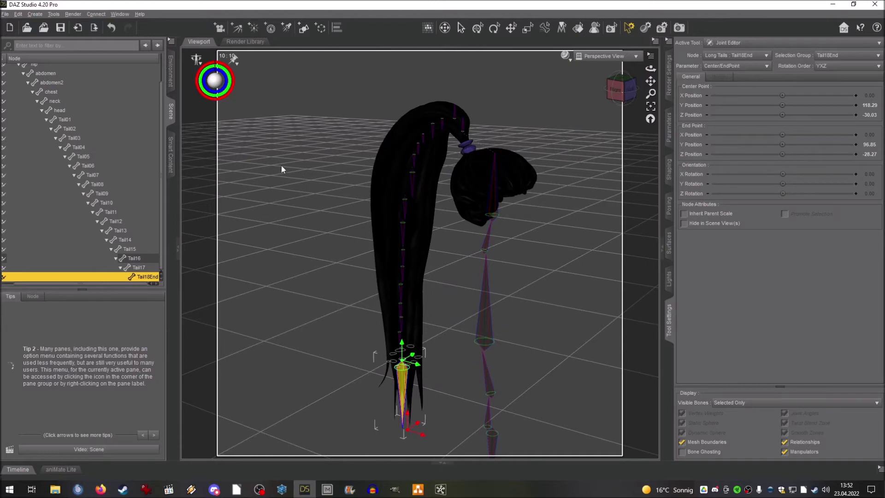
Step: Memorize the figure rigging of Long Tails with the edited bone chain
{"action": "right_click", "coordinate": [251, 159]}
{"action": "mouse_move", "coordinate": [281, 234]}
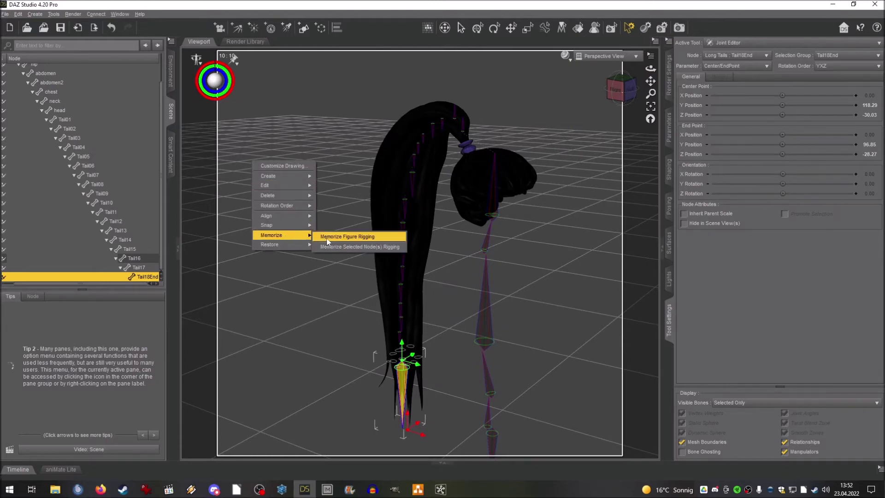
{"action": "left_click", "coordinate": [326, 237]}
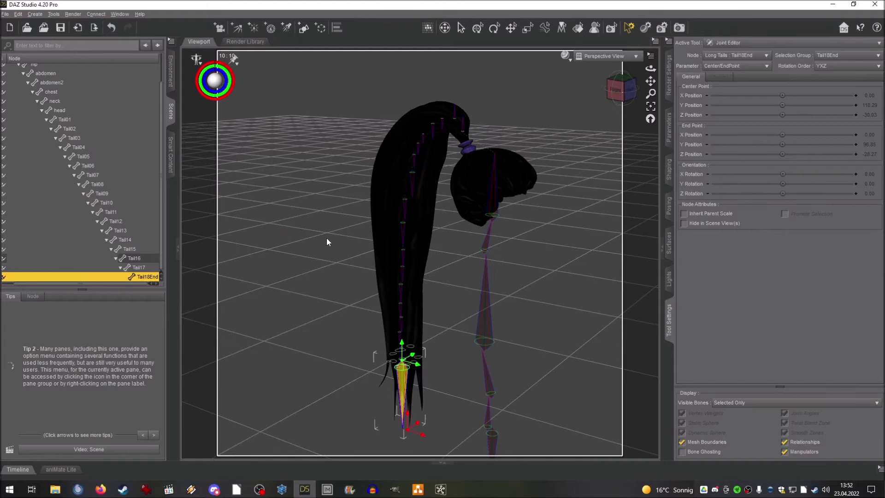
Step: With the Node Weight Map Brush, remove the Z Bulge Left and Z Bulge Right maps from the Long Tails neck bone
{"action": "left_click", "coordinate": [738, 43]}
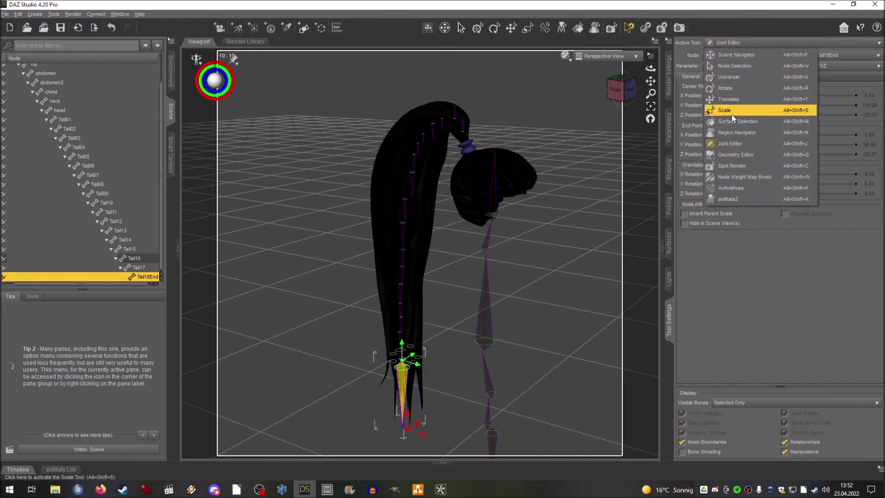
{"action": "left_click", "coordinate": [739, 178]}
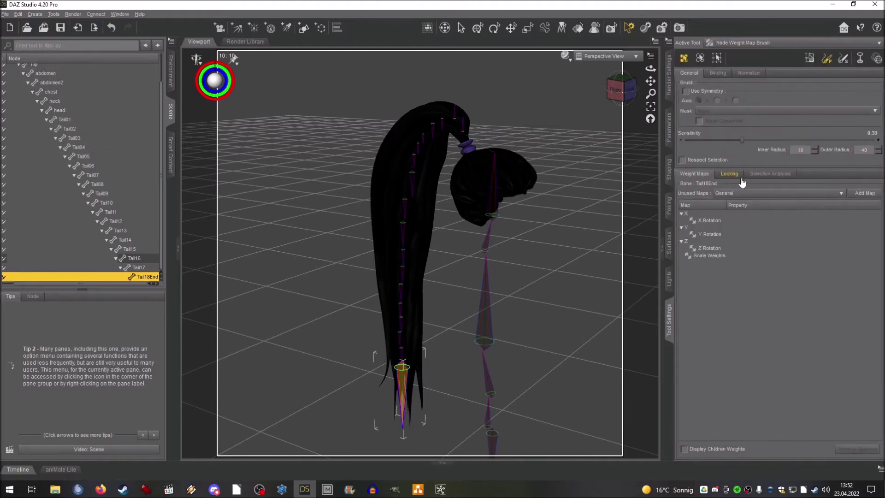
{"action": "scroll", "coordinate": [98, 176], "scroll_direction": "up", "scroll_amount": 2}
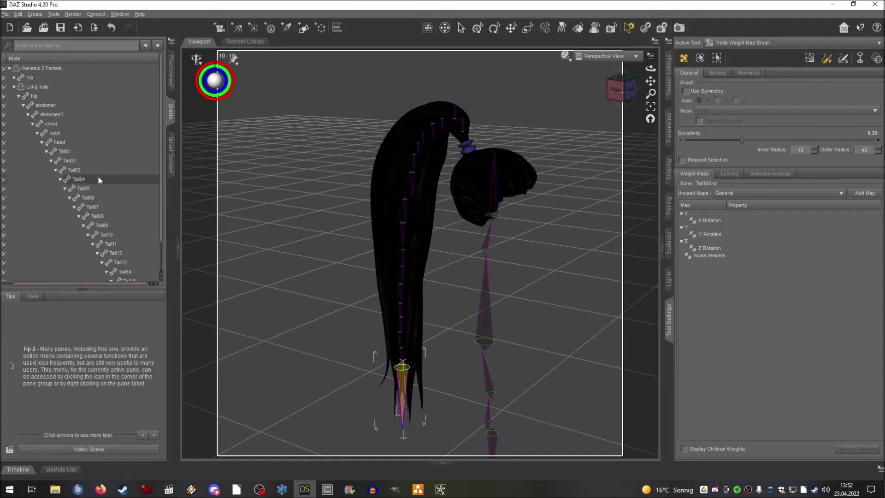
{"action": "left_click", "coordinate": [58, 124]}
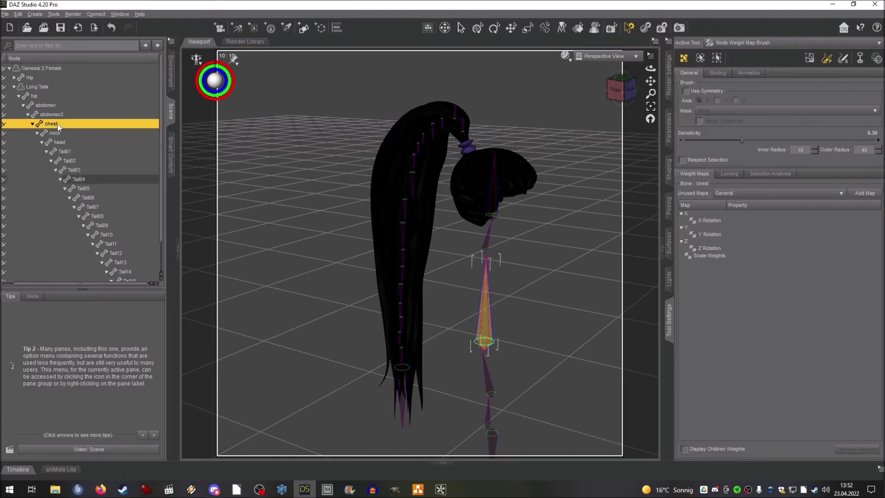
{"action": "left_click", "coordinate": [58, 134]}
{"action": "left_click", "coordinate": [707, 255]}
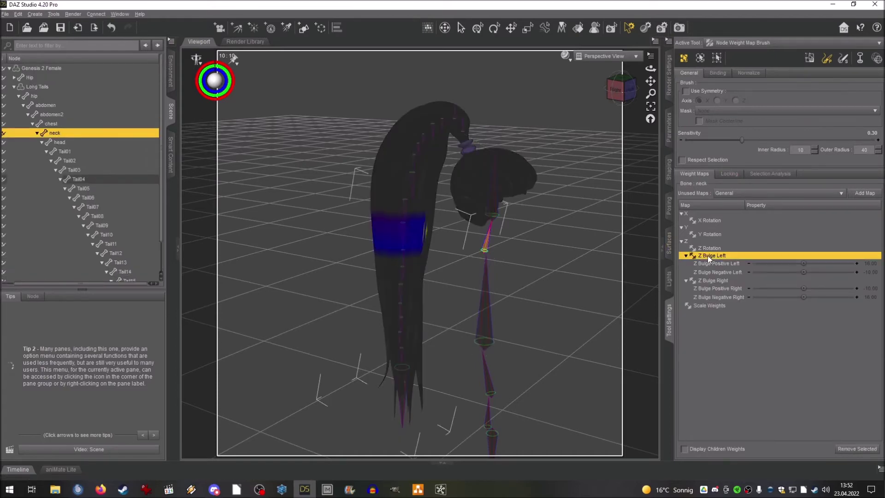
{"action": "right_click", "coordinate": [707, 255]}
{"action": "left_click", "coordinate": [735, 299]}
{"action": "left_click", "coordinate": [709, 257]}
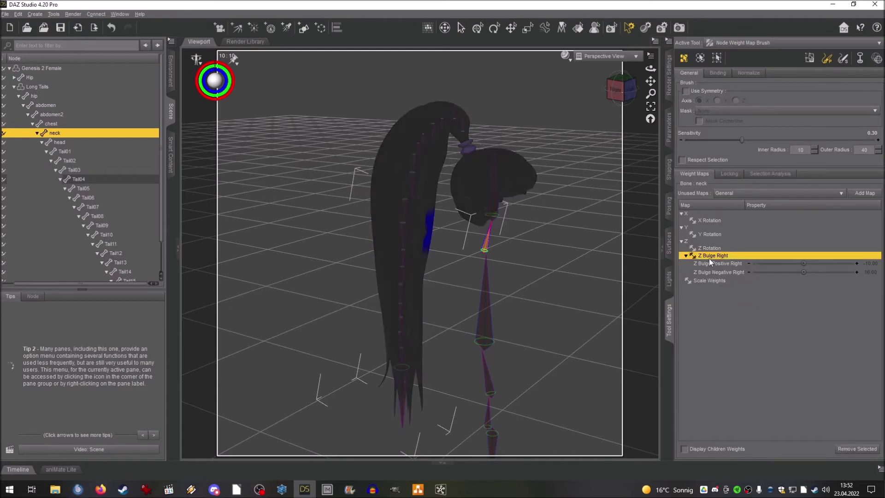
{"action": "right_click", "coordinate": [709, 258]}
{"action": "left_click", "coordinate": [732, 305]}
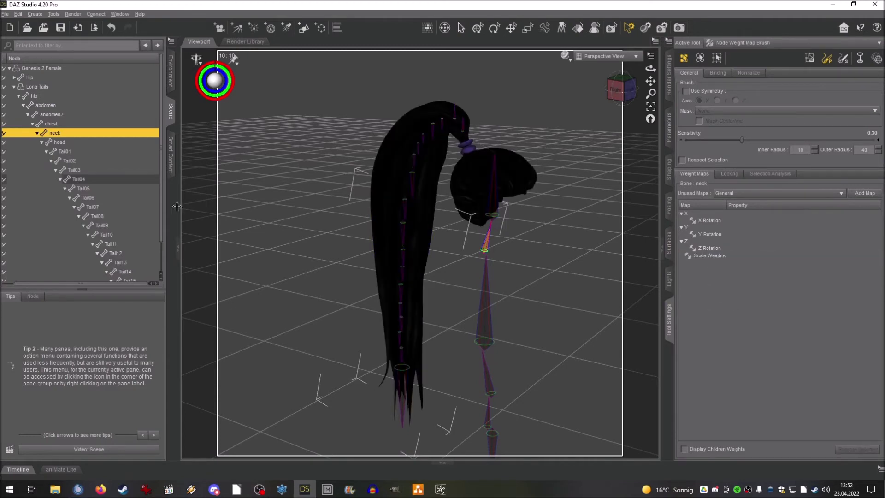
Step: Remove the X Bulge Right map from the head bone of Long Tails
{"action": "left_click", "coordinate": [65, 144]}
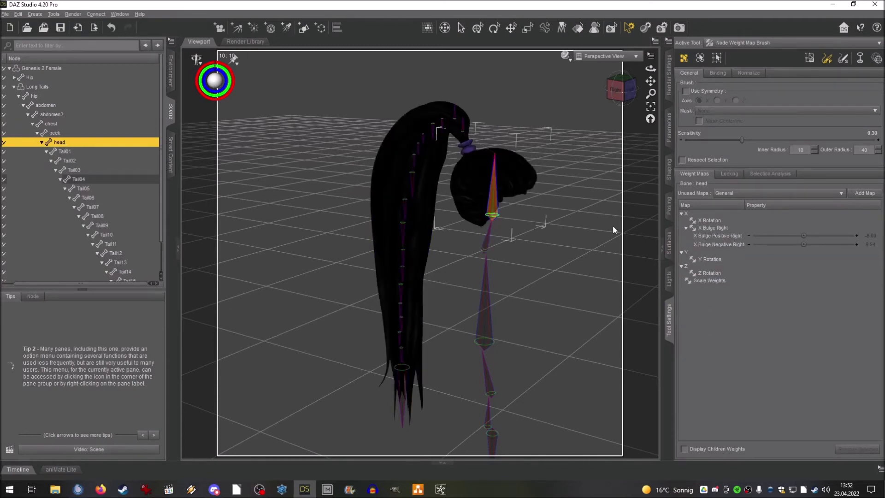
{"action": "left_click", "coordinate": [716, 228]}
{"action": "right_click", "coordinate": [716, 229]}
{"action": "left_click", "coordinate": [732, 273]}
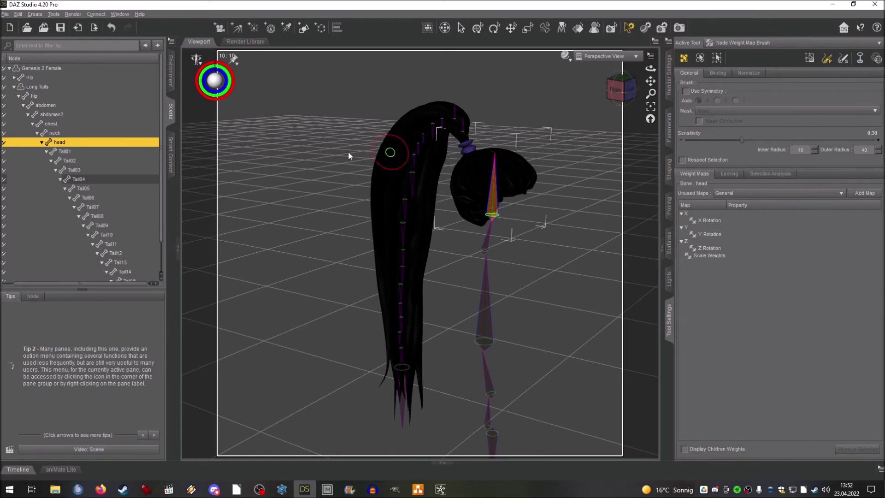
Step: Fill the head bone's weights by bone selection groups and fill the selected faces with a weight of 100%
{"action": "right_click", "coordinate": [252, 156]}
{"action": "mouse_move", "coordinate": [293, 247]}
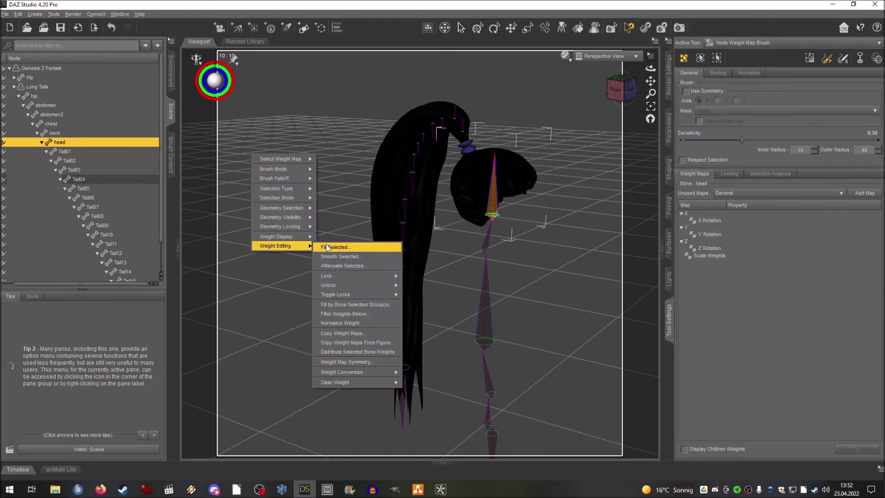
{"action": "left_click", "coordinate": [342, 304]}
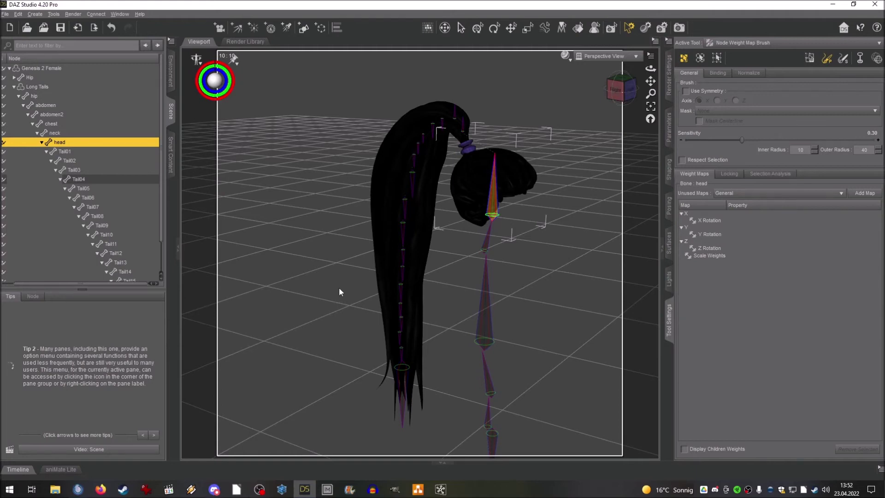
{"action": "right_click", "coordinate": [298, 237]}
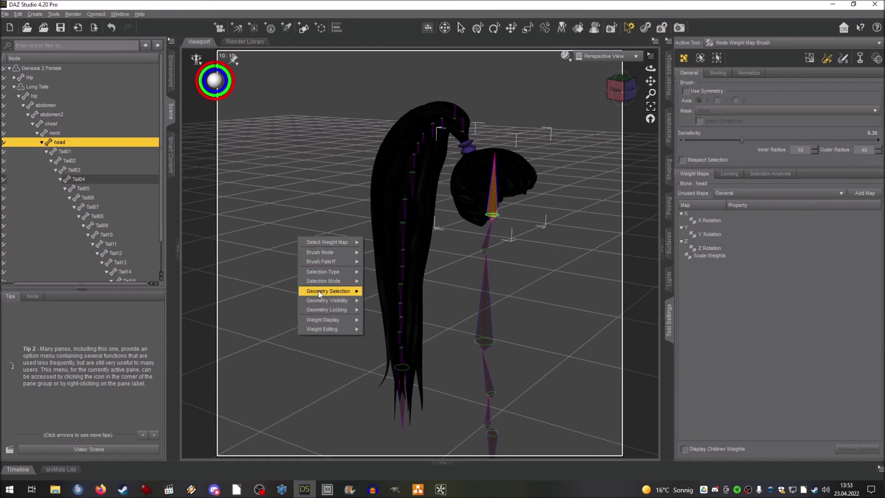
{"action": "left_click", "coordinate": [371, 330]}
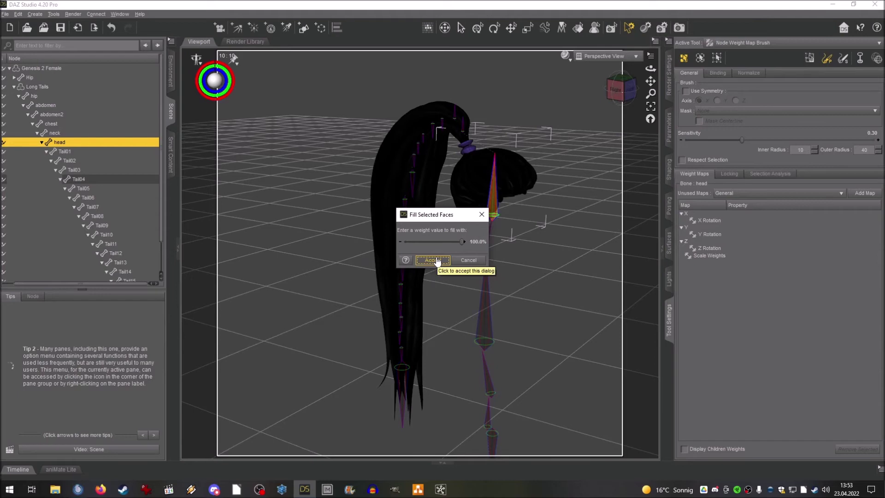
{"action": "left_click", "coordinate": [433, 260]}
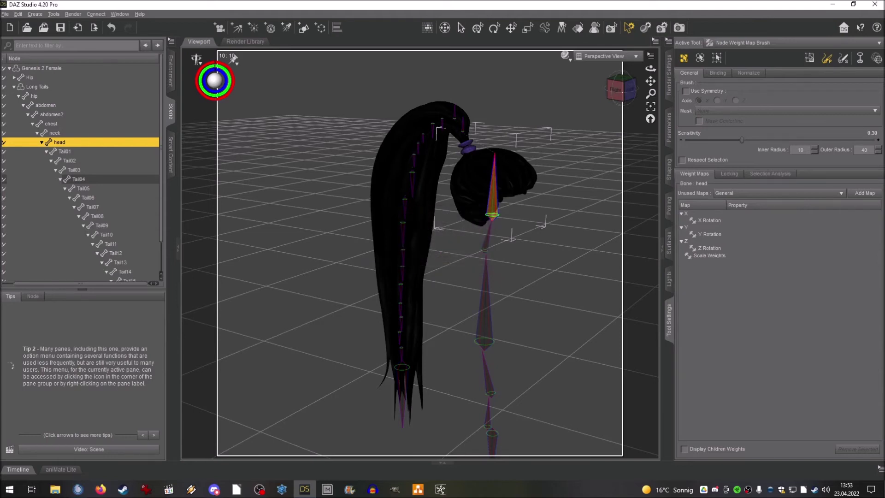
{"action": "left_click", "coordinate": [76, 151]}
{"action": "right_click", "coordinate": [294, 169]}
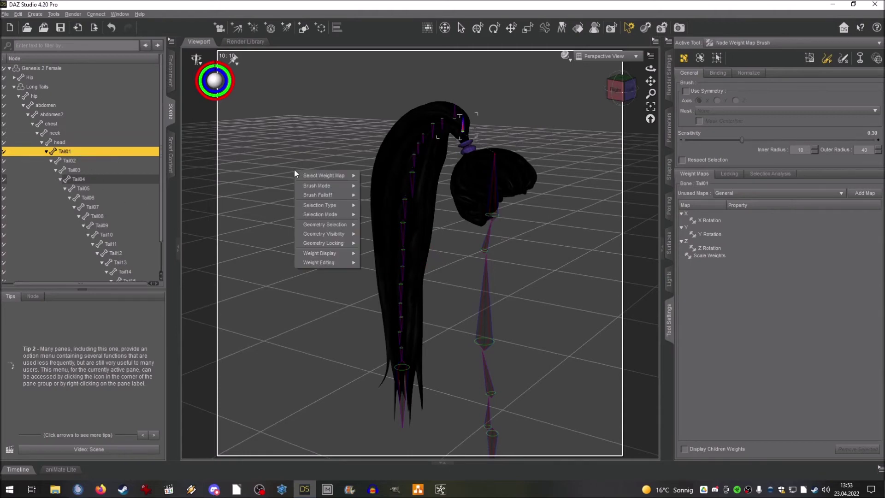
{"action": "mouse_move", "coordinate": [299, 176]}
{"action": "left_click", "coordinate": [755, 43]}
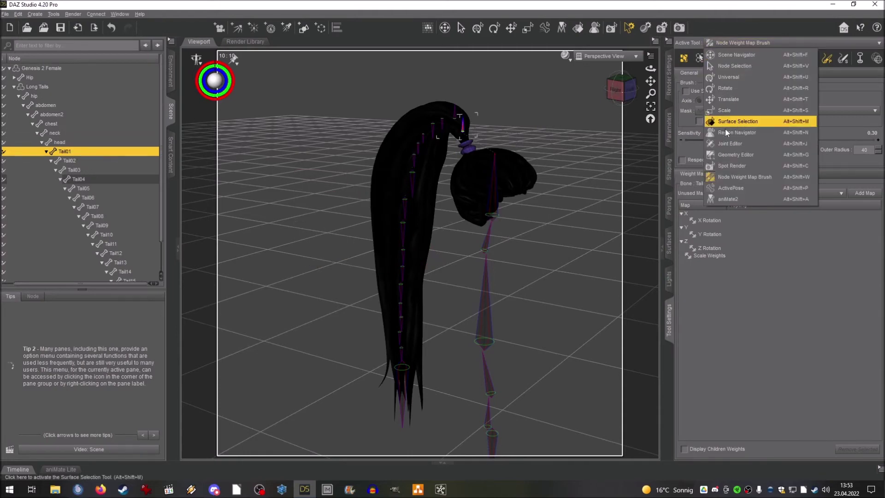
{"action": "left_click", "coordinate": [720, 152]}
{"action": "right_click", "coordinate": [295, 172]}
{"action": "mouse_move", "coordinate": [311, 180]}
{"action": "mouse_move", "coordinate": [317, 197]}
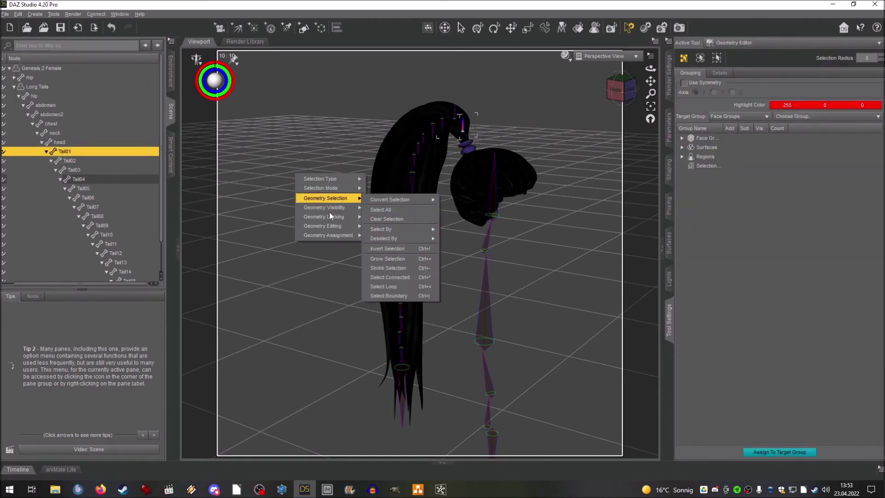
{"action": "mouse_move", "coordinate": [330, 235]}
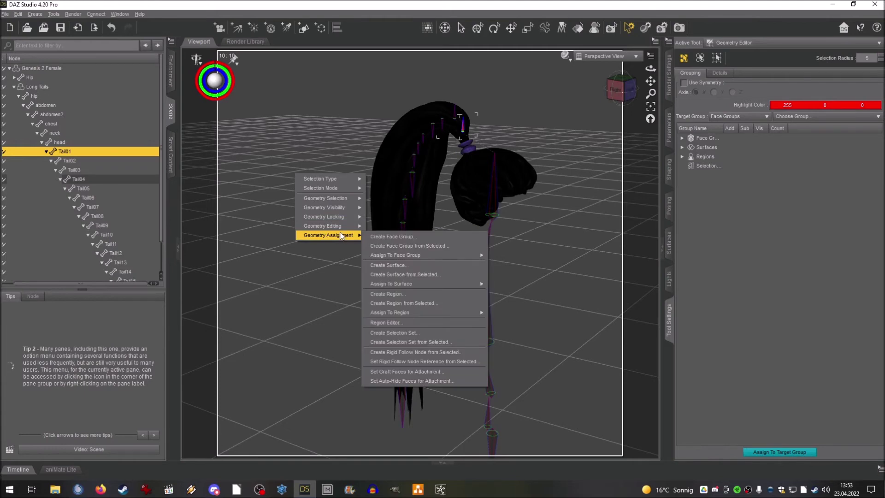
{"action": "left_click", "coordinate": [43, 87]}
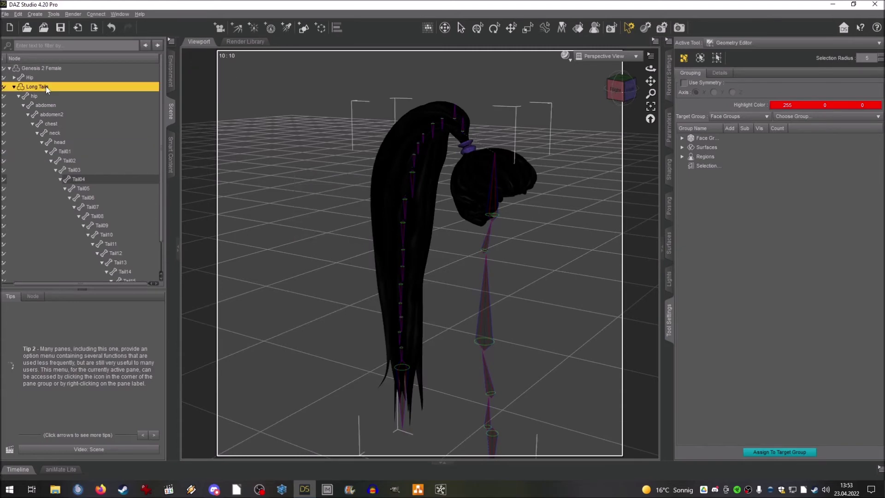
{"action": "right_click", "coordinate": [286, 209]}
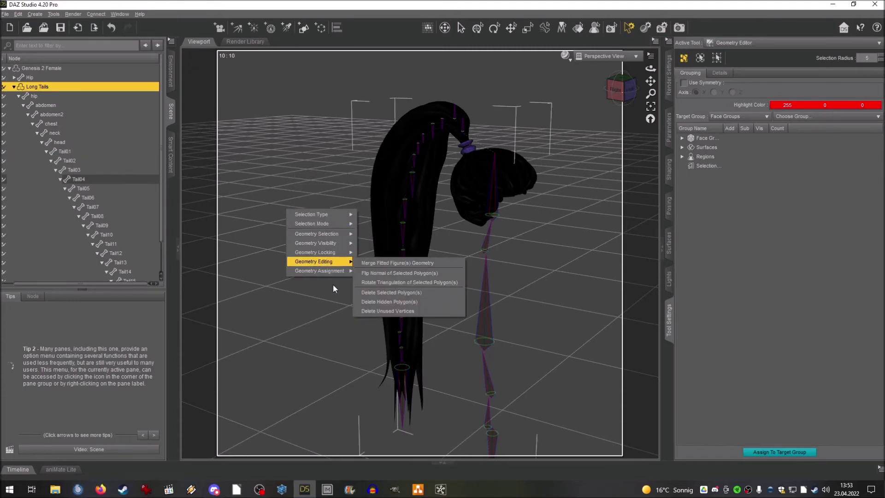
{"action": "mouse_move", "coordinate": [331, 272]}
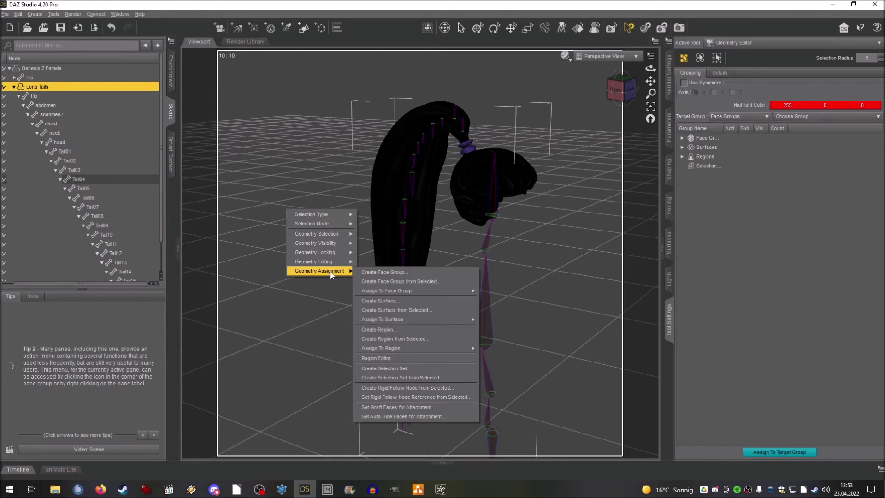
{"action": "left_click", "coordinate": [293, 307]}
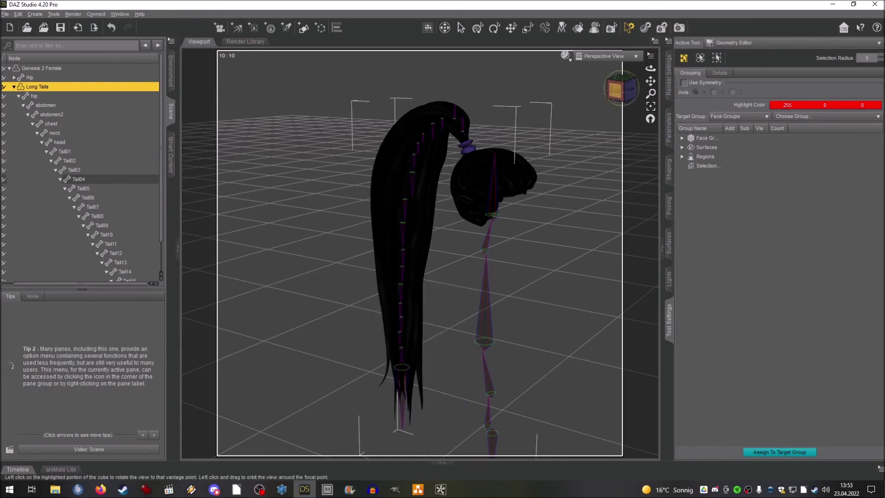
Step: Turn off Show Bones for the Long Tails figure, keeping its mesh visible in the viewport
{"action": "mouse_move", "coordinate": [617, 90]}
{"action": "left_mouse_down"}
{"action": "mouse_move", "coordinate": [592, 86]}
{"action": "mouse_move", "coordinate": [632, 89]}
{"action": "mouse_move", "coordinate": [624, 93]}
{"action": "left_mouse_up"}
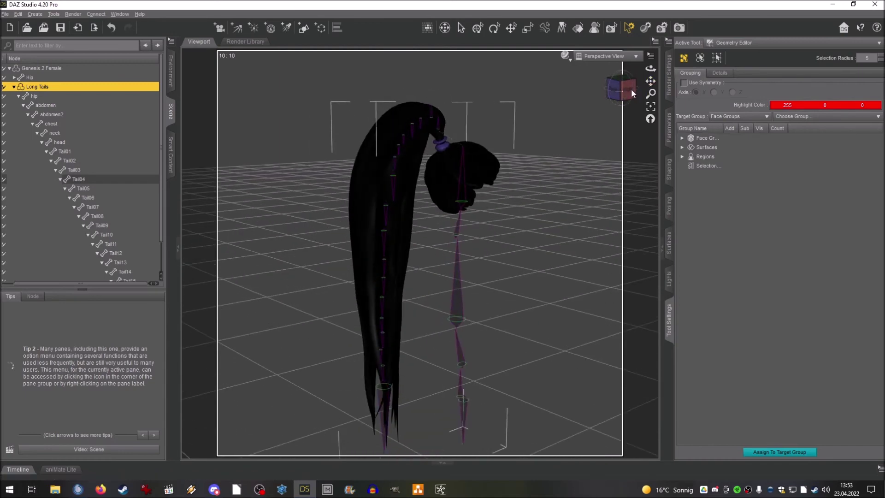
{"action": "left_click", "coordinate": [631, 91]}
{"action": "left_click_drag", "start_coordinate": [621, 91], "coordinate": [627, 96]}
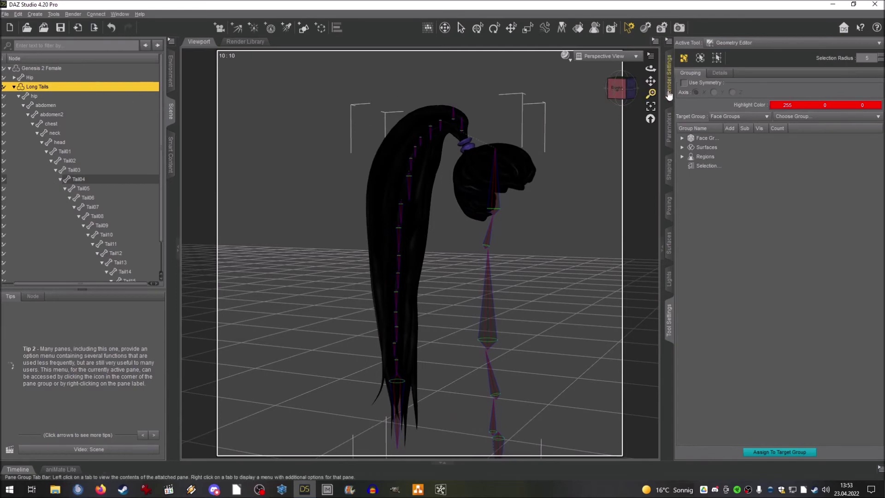
{"action": "left_click", "coordinate": [669, 129]}
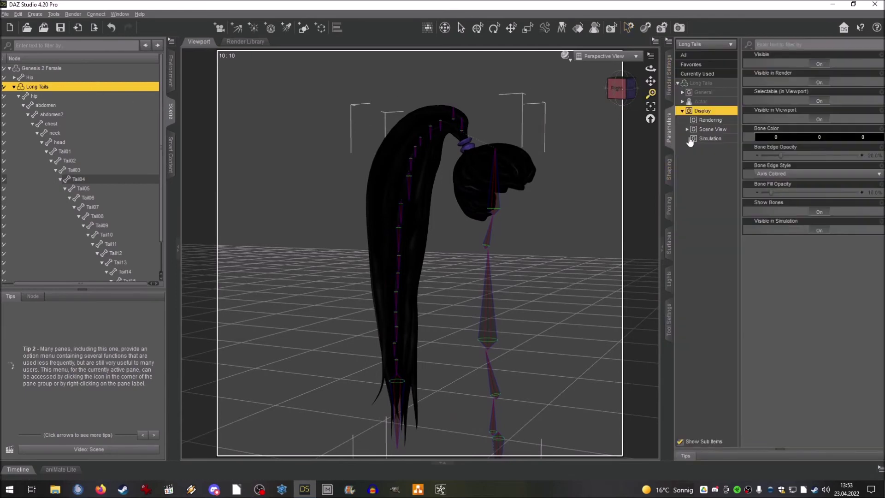
{"action": "left_click", "coordinate": [819, 119]}
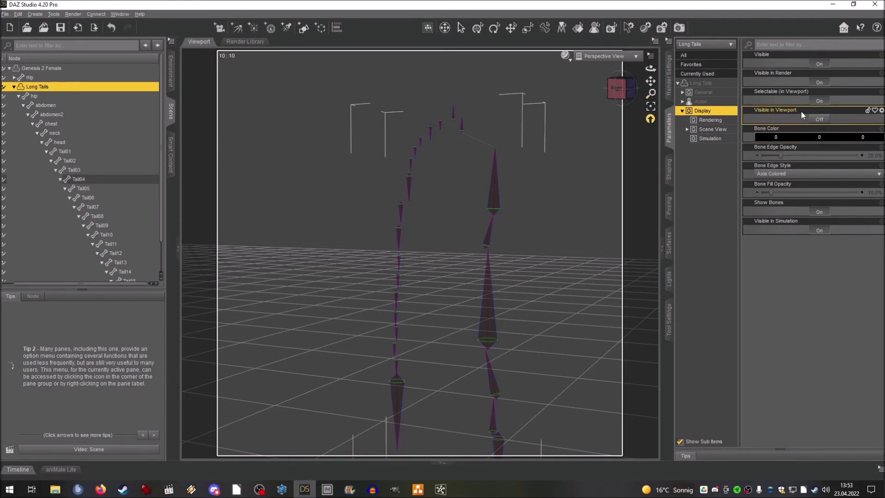
{"action": "left_click", "coordinate": [820, 119]}
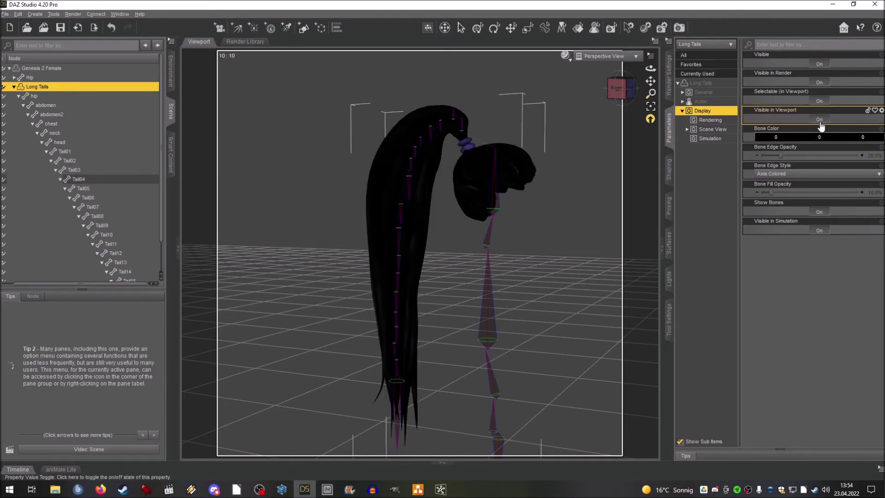
{"action": "left_click", "coordinate": [816, 212]}
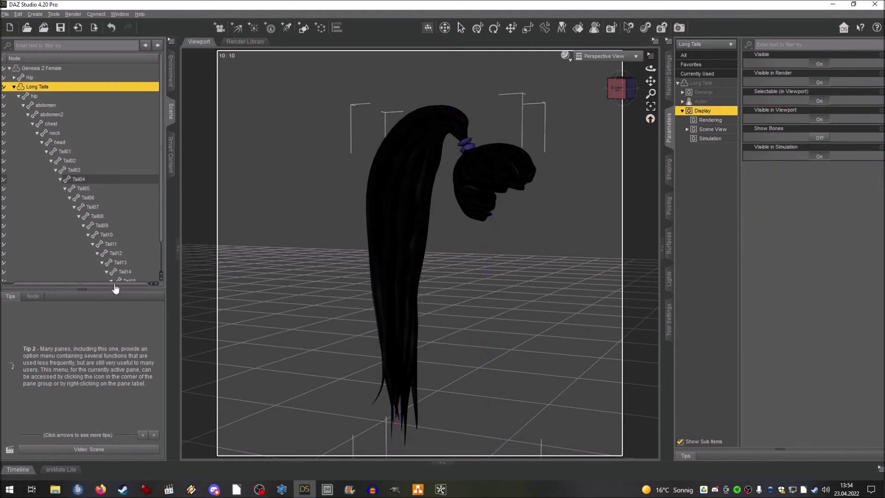
Step: Make the Genesis 2 Female figure visible in the scene and view it with the ponytail from the front side
{"action": "left_click_drag", "start_coordinate": [113, 280], "coordinate": [46, 282]}
{"action": "scroll", "coordinate": [9, 203], "scroll_direction": "up", "scroll_amount": 2}
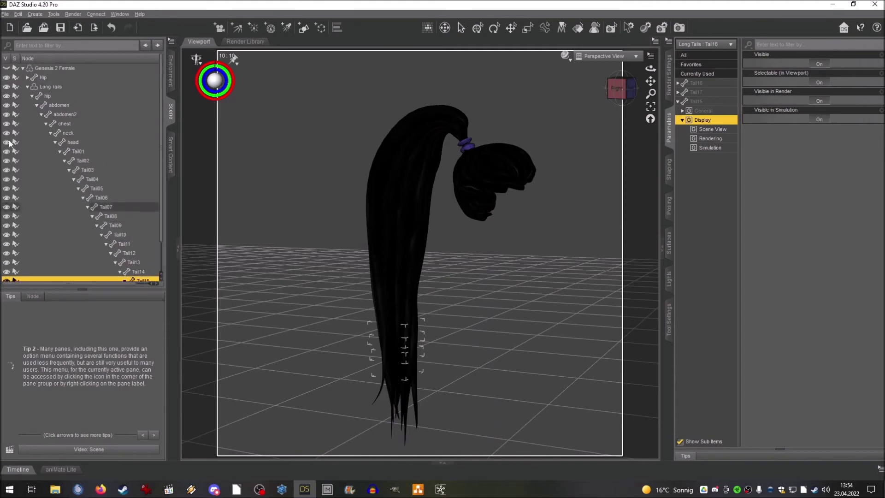
{"action": "left_click", "coordinate": [7, 68]}
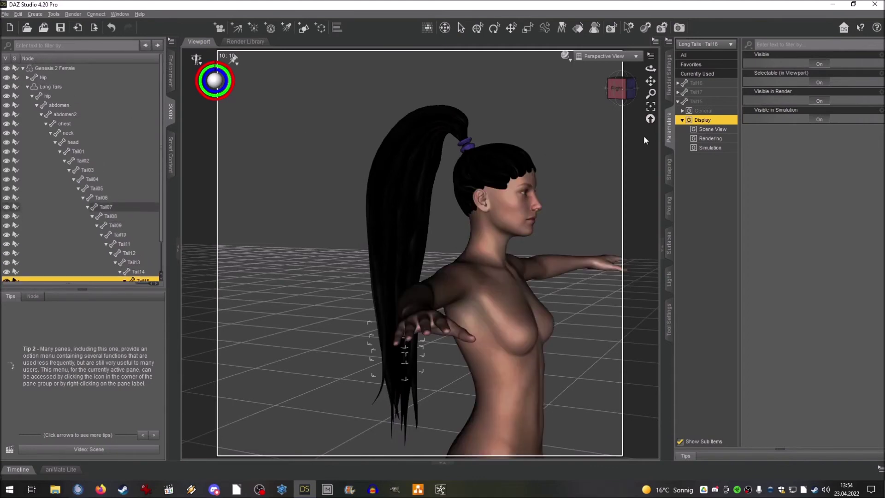
{"action": "left_click_drag", "start_coordinate": [625, 91], "coordinate": [338, 106]}
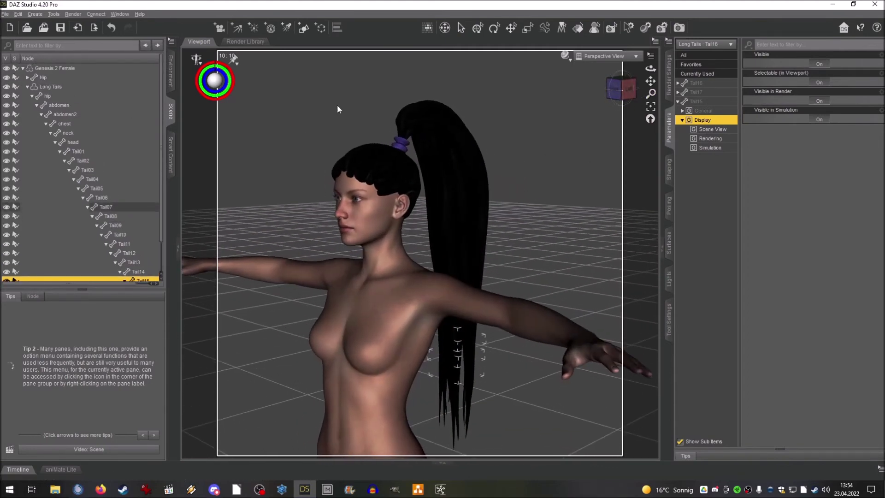
Step: Rotate the Tail01 bone sideways to swing the ponytail out over the figure's left shoulder
{"action": "left_click", "coordinate": [71, 147]}
{"action": "left_click_drag", "start_coordinate": [623, 91], "coordinate": [614, 98]}
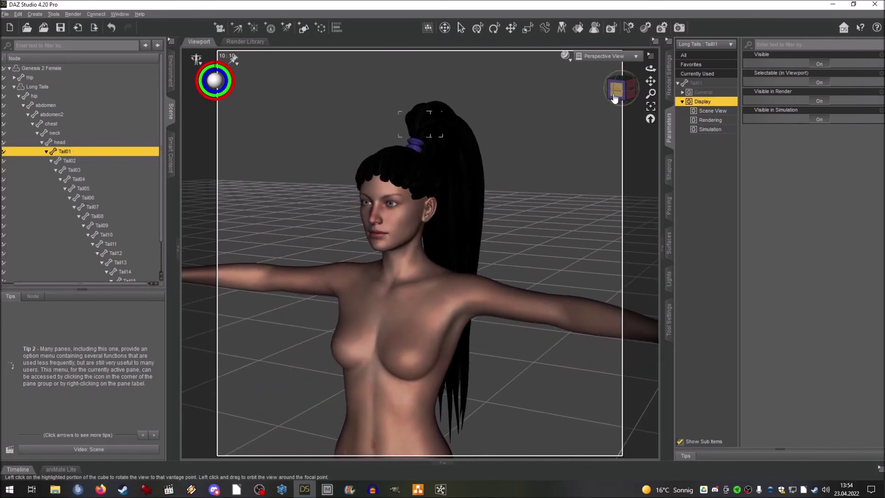
{"action": "left_click", "coordinate": [477, 28]}
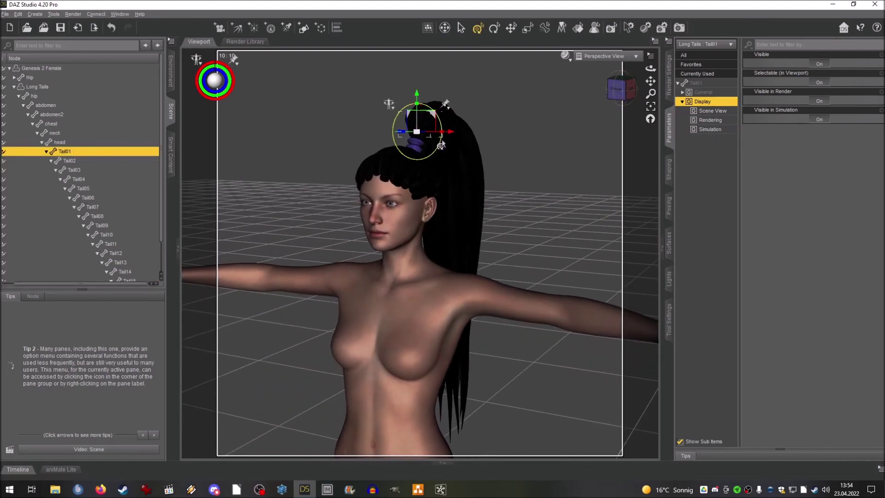
{"action": "left_click_drag", "start_coordinate": [441, 145], "coordinate": [440, 143]}
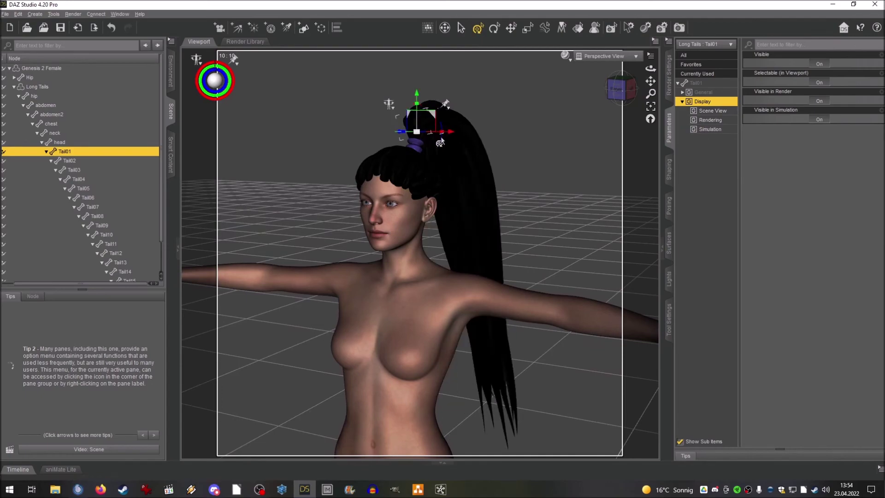
{"action": "mouse_move", "coordinate": [628, 90]}
{"action": "left_mouse_down"}
{"action": "mouse_move", "coordinate": [598, 90]}
{"action": "mouse_move", "coordinate": [627, 87]}
{"action": "left_mouse_up"}
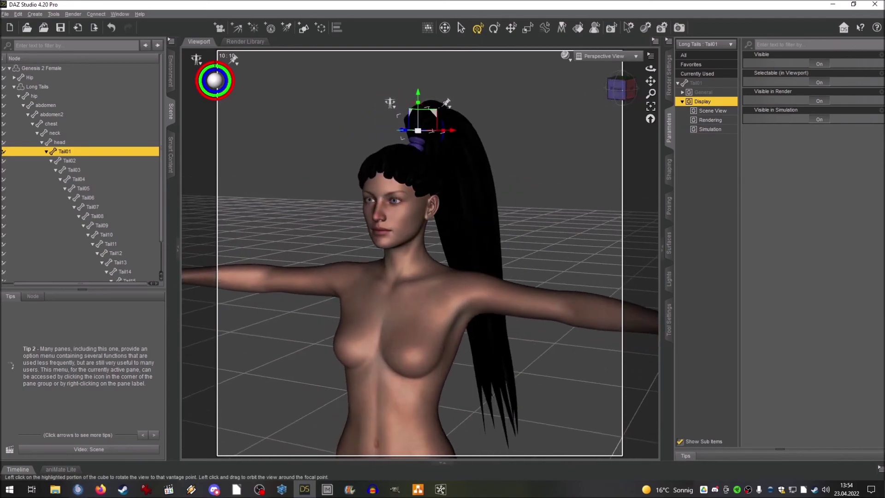
{"action": "left_click_drag", "start_coordinate": [442, 144], "coordinate": [445, 141]}
Step: Rotate the Tail02 bone to adjust how the ponytail falls beside the figure's head
{"action": "left_click", "coordinate": [86, 162]}
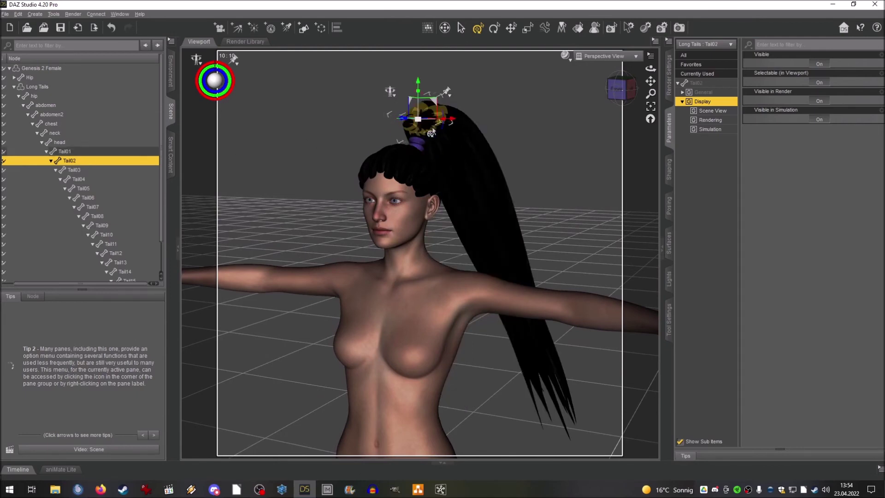
{"action": "left_click_drag", "start_coordinate": [441, 133], "coordinate": [443, 131]}
{"action": "left_click_drag", "start_coordinate": [625, 94], "coordinate": [624, 95]}
{"action": "left_click_drag", "start_coordinate": [405, 96], "coordinate": [403, 100]}
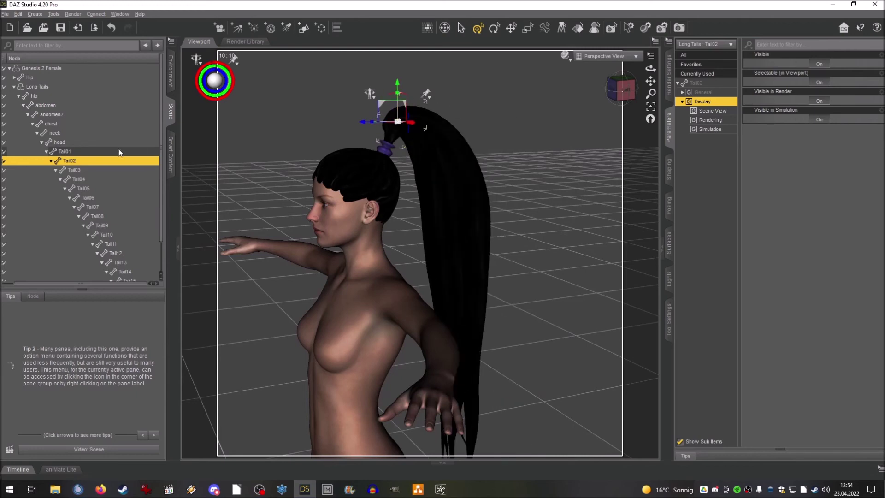
Step: Bend the ponytail forward toward the shoulder at the Tail03 bone, working from the side of the figure
{"action": "left_click", "coordinate": [71, 170]}
{"action": "left_click", "coordinate": [635, 94]}
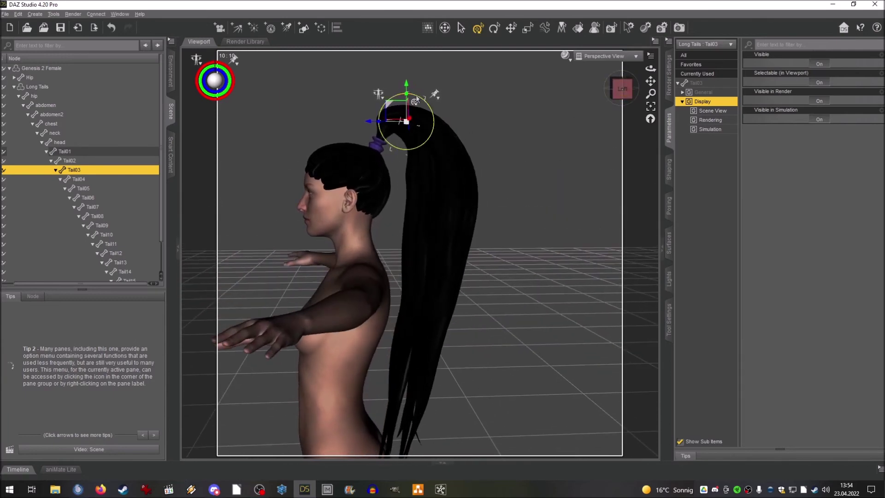
{"action": "left_click_drag", "start_coordinate": [414, 101], "coordinate": [418, 102]}
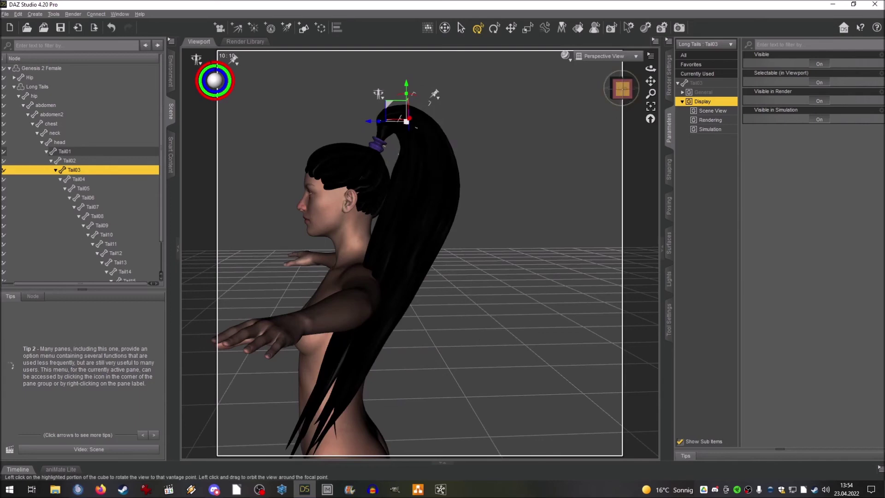
{"action": "key", "text": "ctrl+z"}
Step: Bend the lower ponytail forward over the shoulder by rotating the Tail10 and Tail09 bones
{"action": "left_click", "coordinate": [414, 234]}
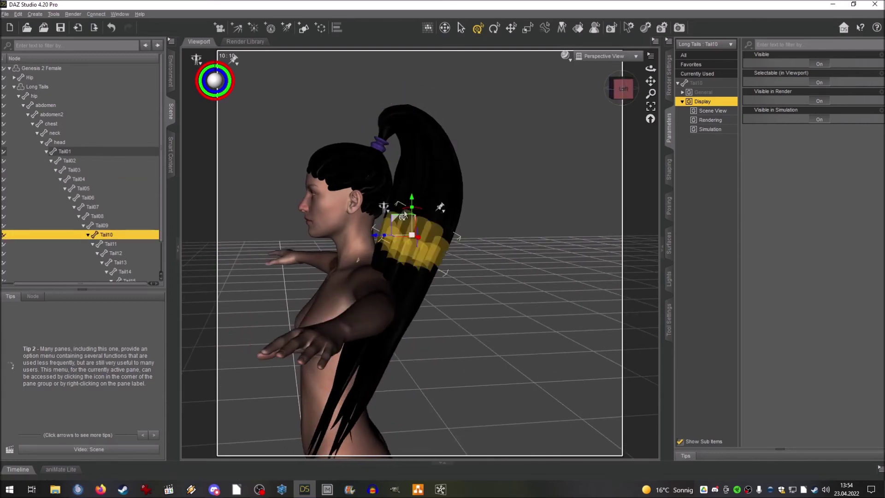
{"action": "left_click_drag", "start_coordinate": [411, 211], "coordinate": [408, 215]}
{"action": "left_click", "coordinate": [620, 95]}
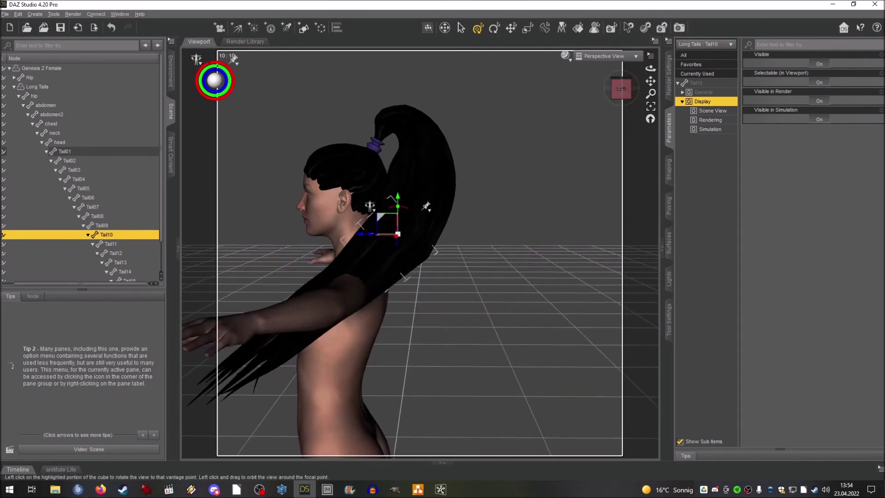
{"action": "left_click", "coordinate": [128, 226]}
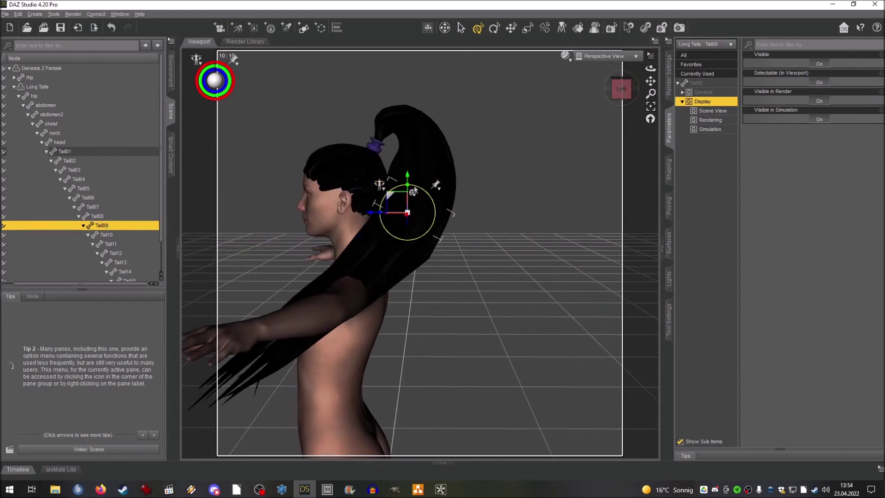
{"action": "left_click_drag", "start_coordinate": [412, 188], "coordinate": [409, 189]}
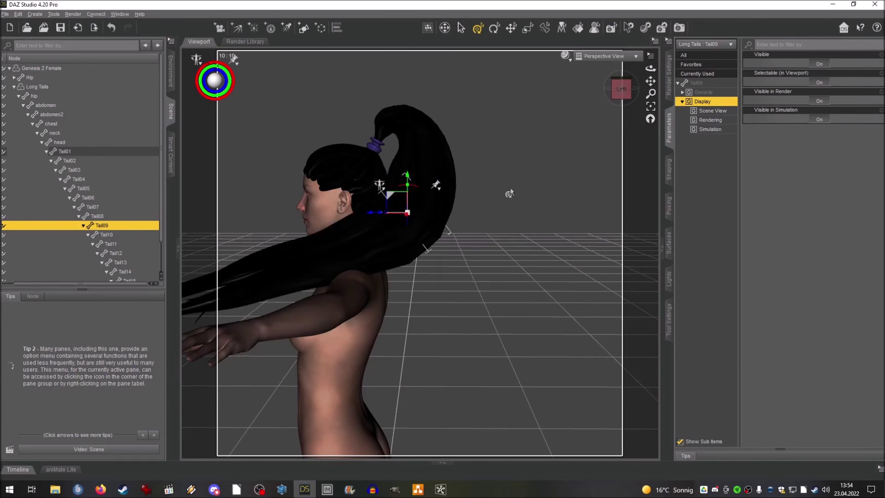
{"action": "mouse_move", "coordinate": [619, 91]}
{"action": "left_mouse_down"}
{"action": "mouse_move", "coordinate": [663, 99]}
{"action": "mouse_move", "coordinate": [577, 99]}
{"action": "mouse_move", "coordinate": [581, 87]}
{"action": "mouse_move", "coordinate": [618, 89]}
{"action": "left_mouse_up"}
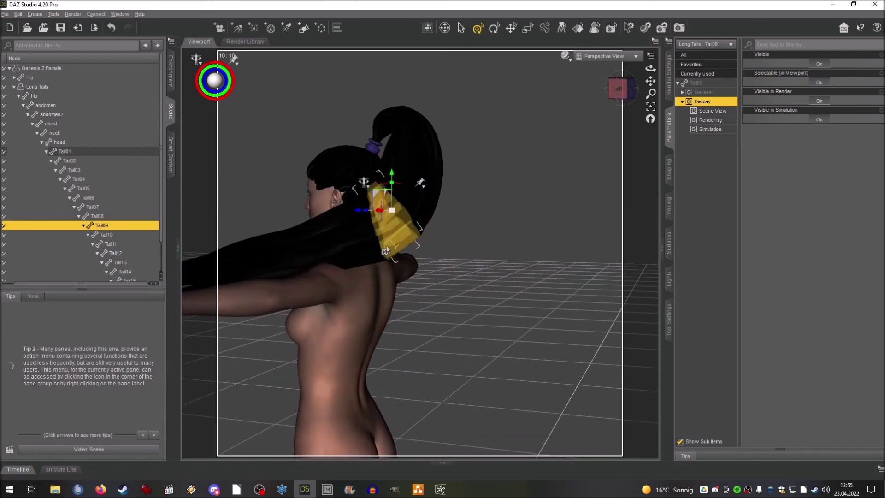
Step: Rotate the Tail08 bone to refine the ponytail's arc over the shoulder
{"action": "left_click", "coordinate": [421, 194]}
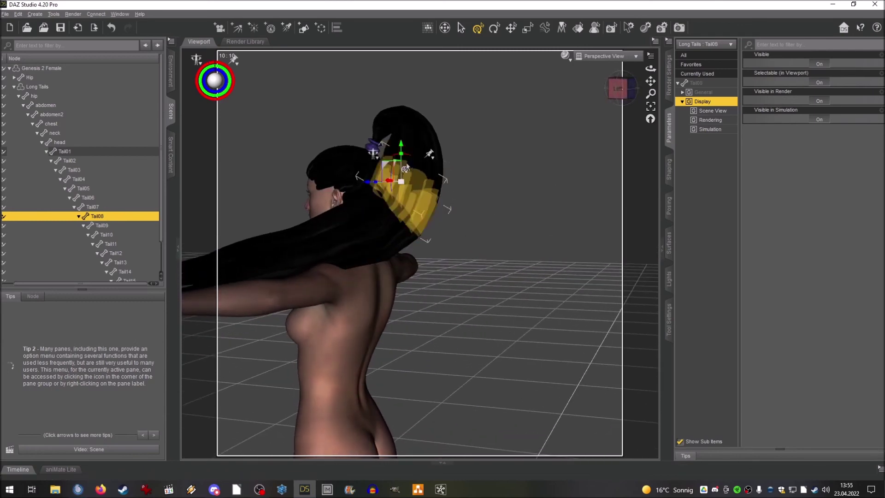
{"action": "left_click_drag", "start_coordinate": [406, 156], "coordinate": [450, 158]}
{"action": "left_click", "coordinate": [631, 89]}
{"action": "left_click_drag", "start_coordinate": [631, 88], "coordinate": [685, 102]}
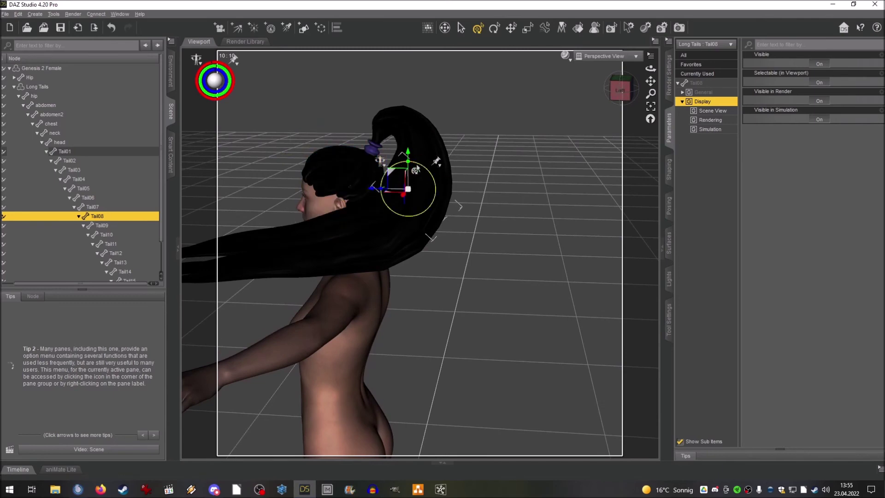
{"action": "left_click_drag", "start_coordinate": [416, 165], "coordinate": [415, 165]}
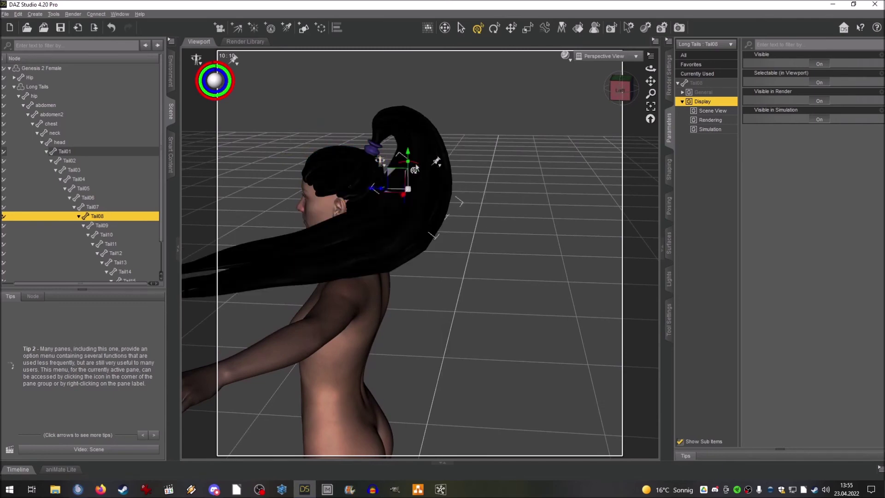
{"action": "left_click_drag", "start_coordinate": [621, 90], "coordinate": [655, 100]}
Step: Swing the lower ponytail inward toward the figure's chest by rotating the Tail11 and Tail10 bones
{"action": "left_click", "coordinate": [474, 248]}
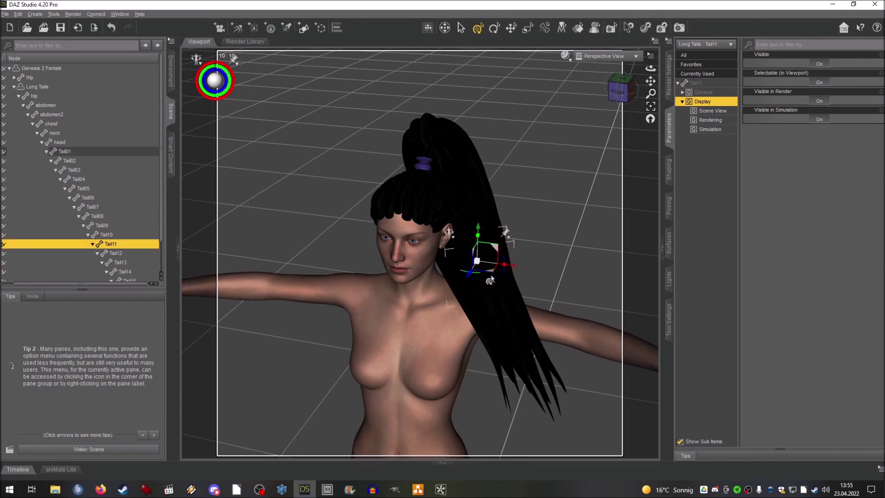
{"action": "left_click_drag", "start_coordinate": [477, 279], "coordinate": [474, 281]}
{"action": "mouse_move", "coordinate": [621, 79]}
{"action": "left_mouse_down"}
{"action": "mouse_move", "coordinate": [581, 70]}
{"action": "mouse_move", "coordinate": [555, 80]}
{"action": "mouse_move", "coordinate": [592, 103]}
{"action": "mouse_move", "coordinate": [620, 87]}
{"action": "left_mouse_up"}
{"action": "key", "text": "ctrl+z"}
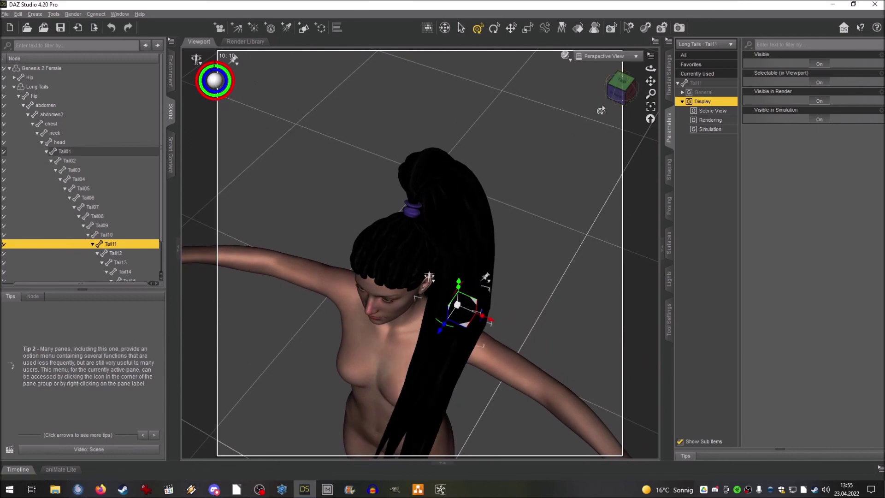
{"action": "key", "text": "ctrl+z"}
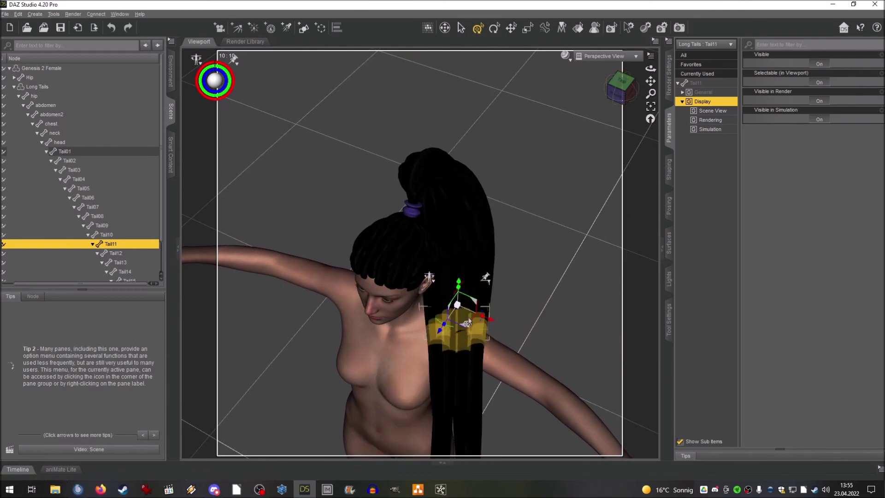
{"action": "left_click_drag", "start_coordinate": [450, 331], "coordinate": [448, 333]}
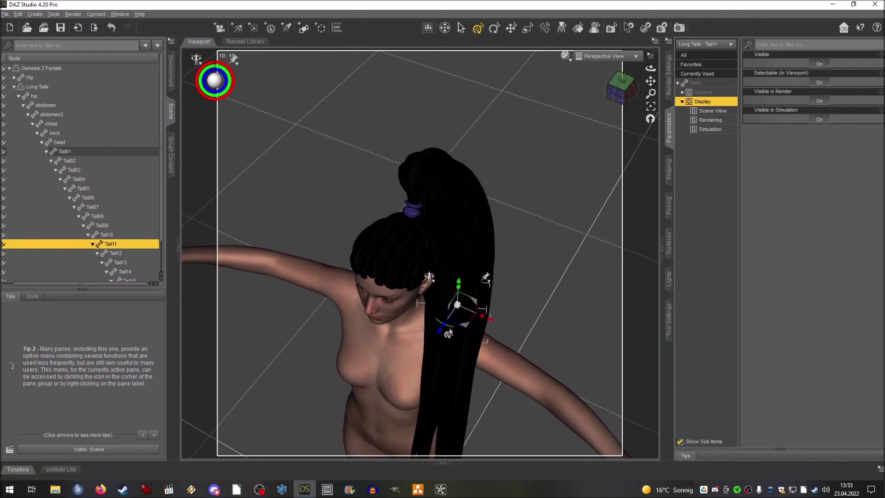
{"action": "left_click", "coordinate": [450, 284]}
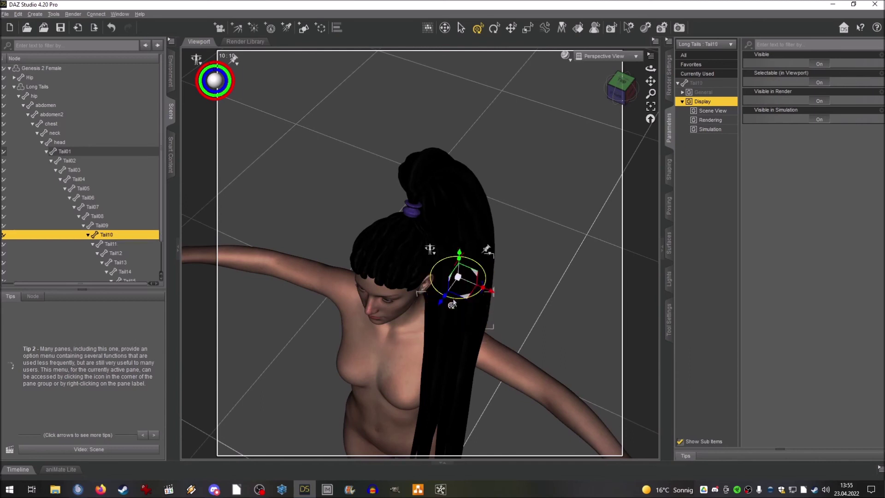
{"action": "left_click_drag", "start_coordinate": [452, 304], "coordinate": [451, 305]}
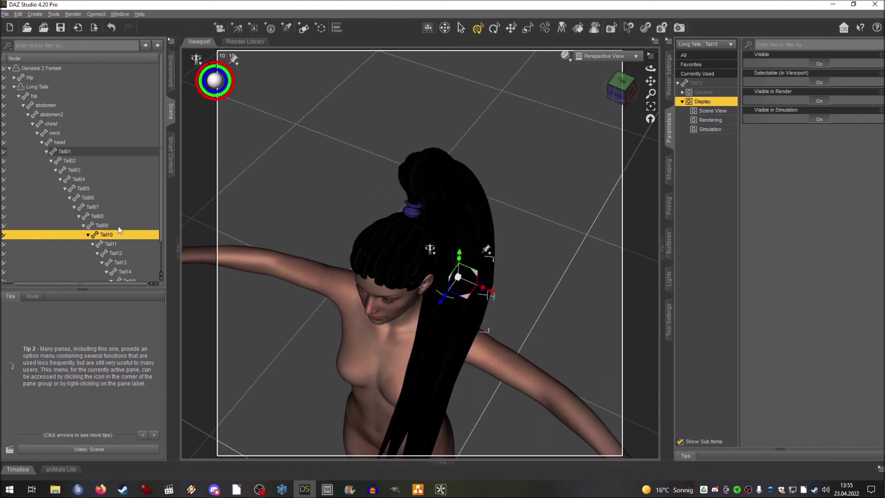
Step: Rotate the Tail12 bone inward and tilt it down so the hair drops in front of the shoulder
{"action": "left_click", "coordinate": [121, 251]}
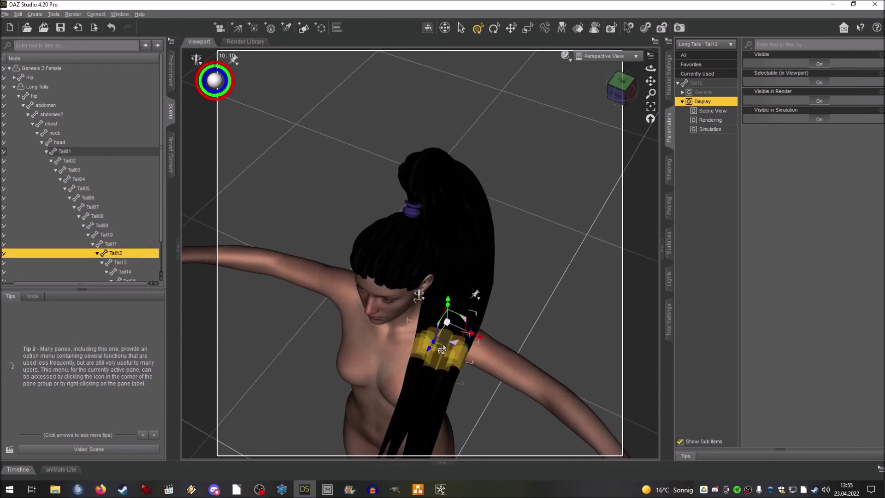
{"action": "left_click_drag", "start_coordinate": [440, 349], "coordinate": [438, 349]}
{"action": "left_click", "coordinate": [625, 107]}
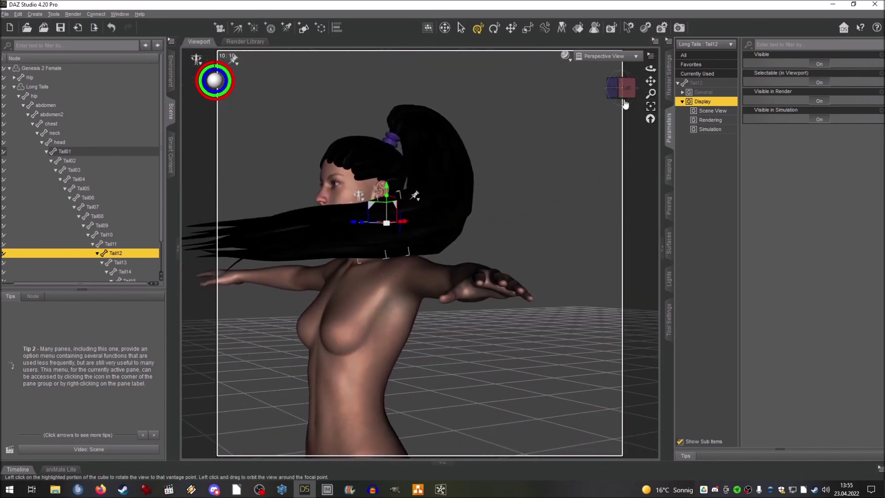
{"action": "left_click_drag", "start_coordinate": [377, 200], "coordinate": [385, 205]}
Step: Bend the ponytail downward at the Tail13 bone in front of the shoulder
{"action": "left_click", "coordinate": [368, 247]}
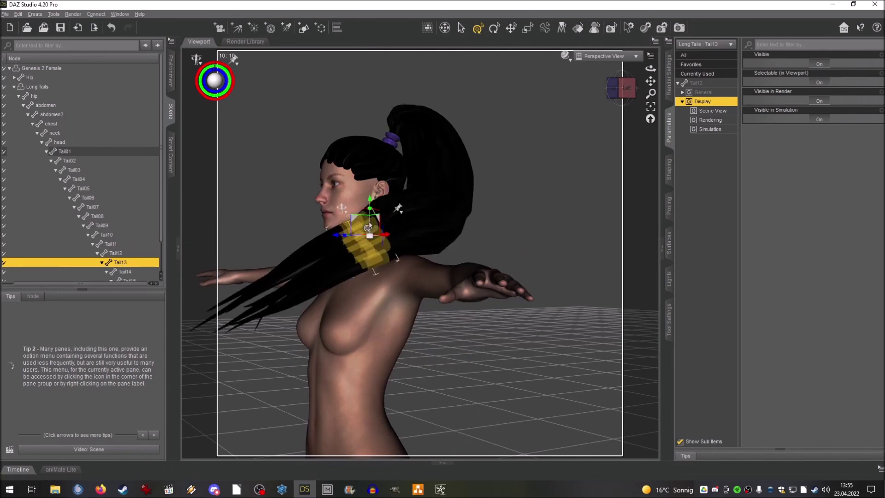
{"action": "key", "text": "ctrl+z"}
{"action": "key", "text": "ctrl+y"}
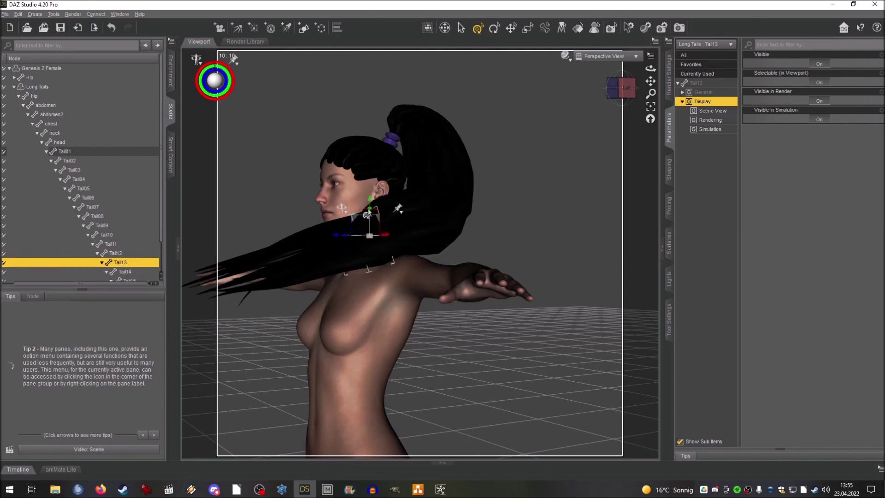
{"action": "left_click_drag", "start_coordinate": [627, 91], "coordinate": [621, 92]}
{"action": "key", "text": "ctrl+z"}
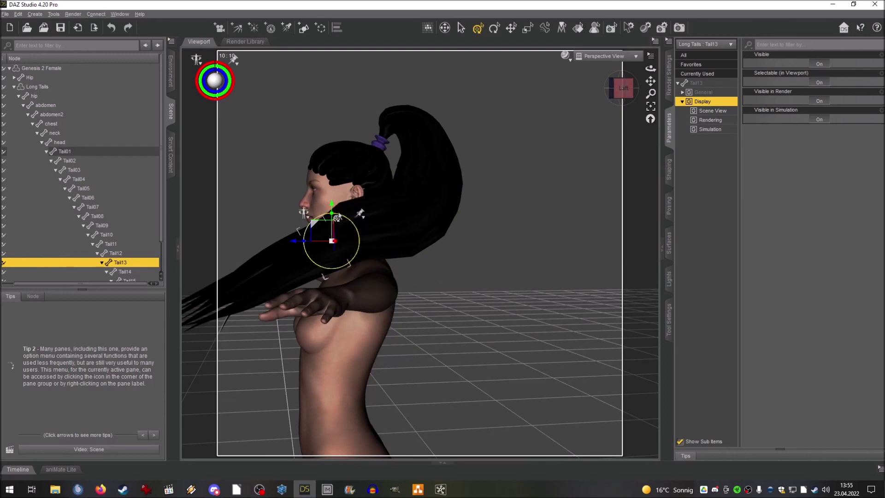
{"action": "key", "text": "ctrl+z"}
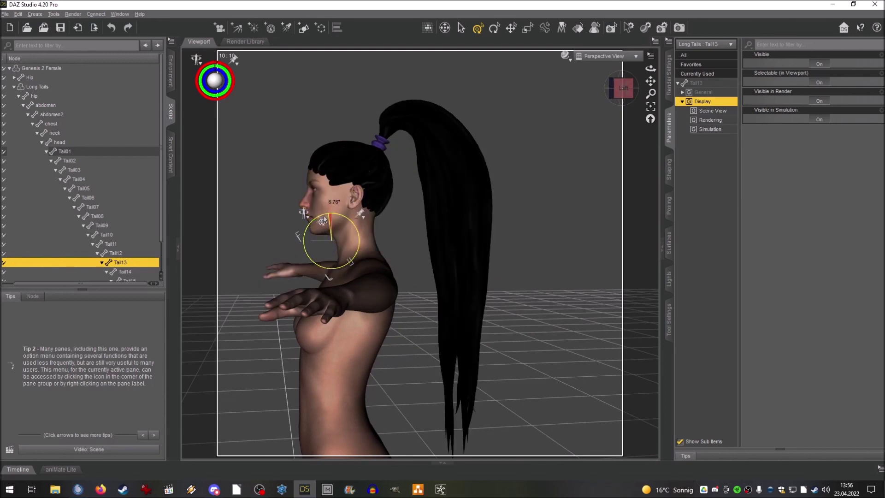
{"action": "key", "text": "ctrl+y"}
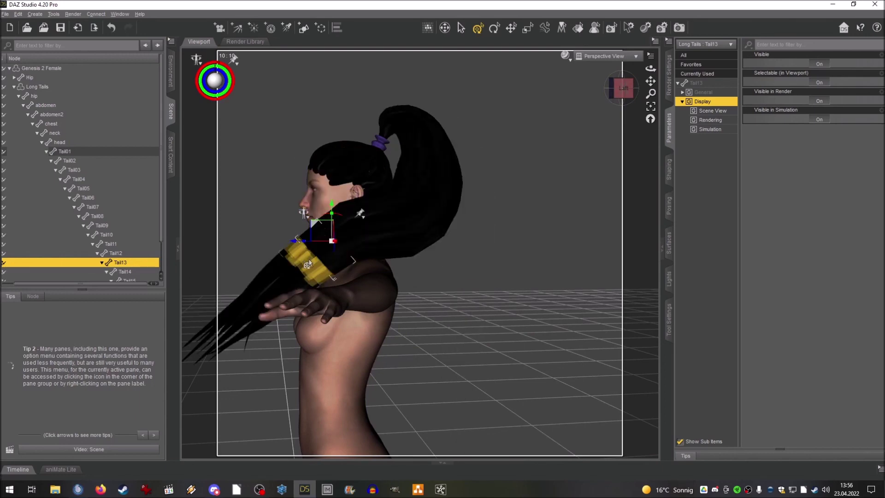
Step: Rotate the Tail14 and Tail17 bones downward so the ponytail's lower strands hang along the chest
{"action": "left_click", "coordinate": [309, 260]}
{"action": "left_click_drag", "start_coordinate": [307, 232], "coordinate": [313, 234]}
{"action": "left_click_drag", "start_coordinate": [623, 92], "coordinate": [636, 92]}
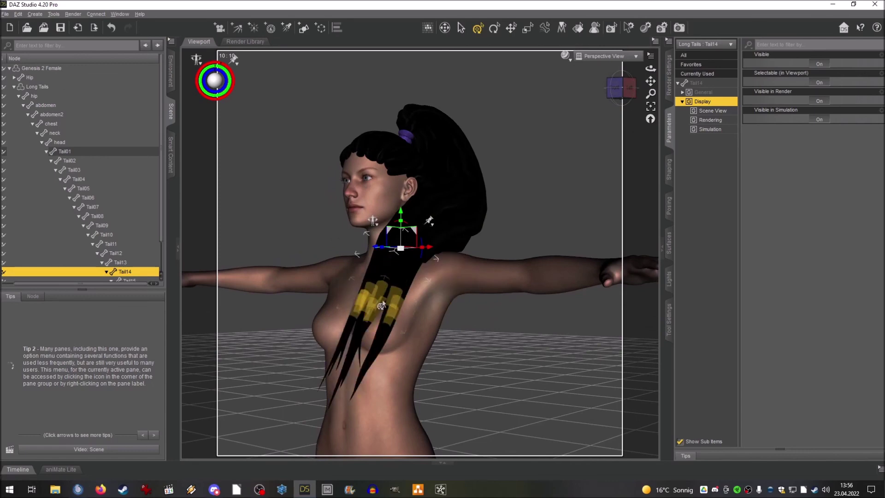
{"action": "left_click", "coordinate": [384, 315]}
{"action": "left_click", "coordinate": [629, 87]}
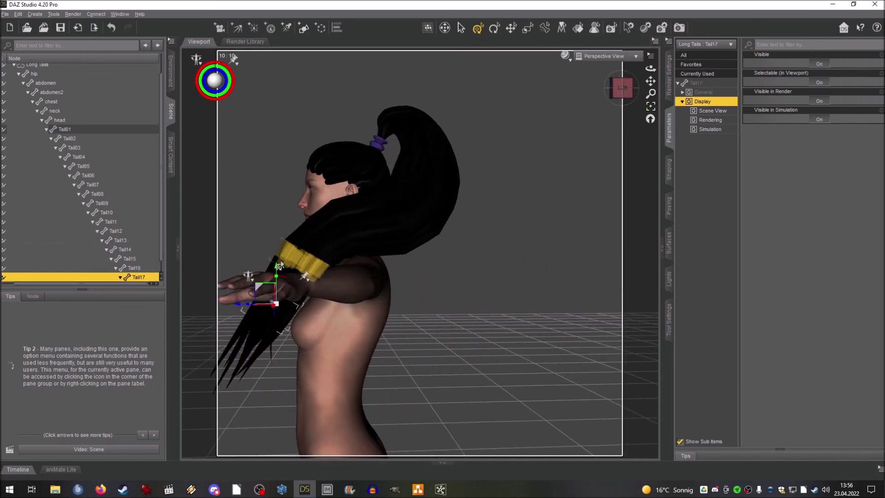
{"action": "left_click_drag", "start_coordinate": [267, 282], "coordinate": [272, 286]}
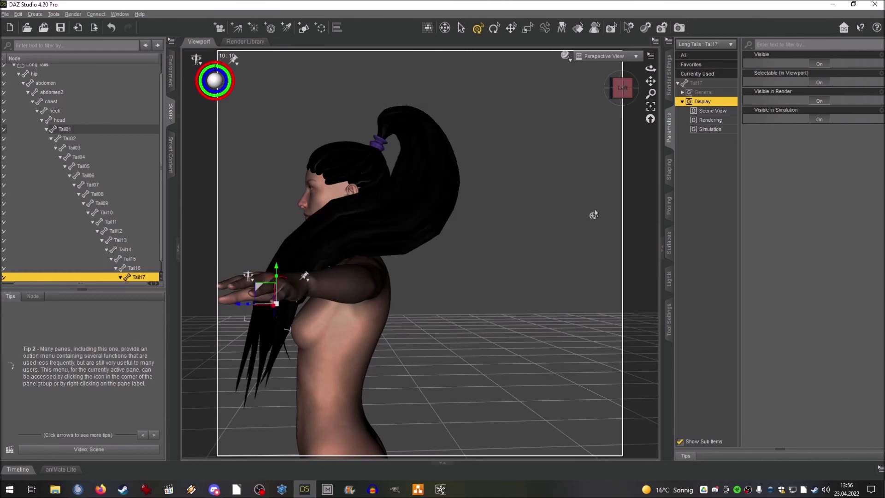
Step: Rotate the Tail18End bone slightly to straighten the hair tips, and check the draped pose from the front and side
{"action": "left_click", "coordinate": [275, 302]}
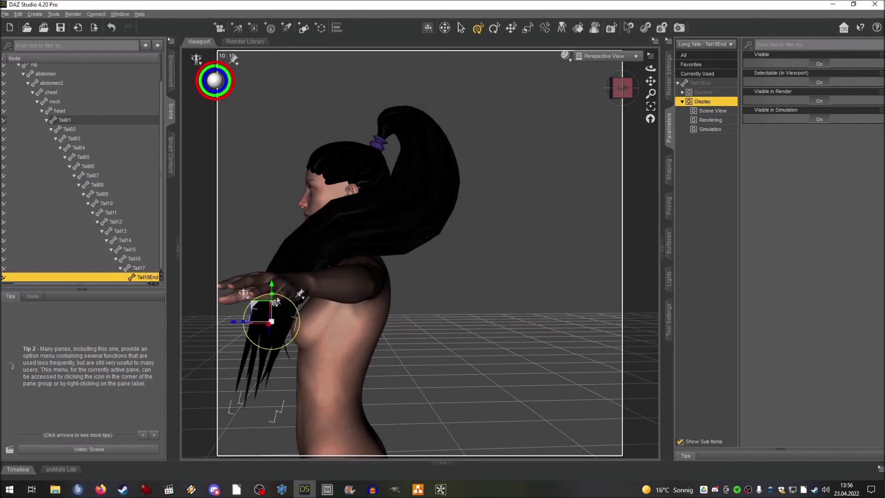
{"action": "left_click_drag", "start_coordinate": [275, 301], "coordinate": [273, 303]}
{"action": "left_click", "coordinate": [622, 88]}
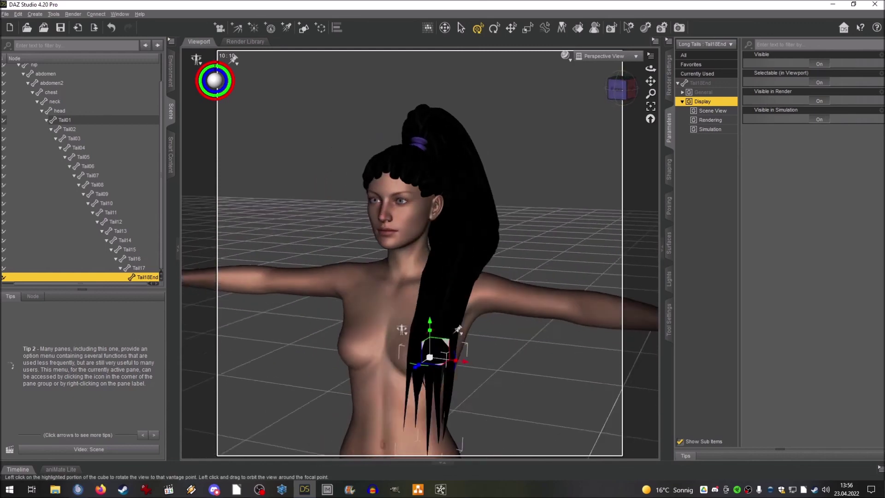
{"action": "left_click_drag", "start_coordinate": [621, 88], "coordinate": [603, 89]}
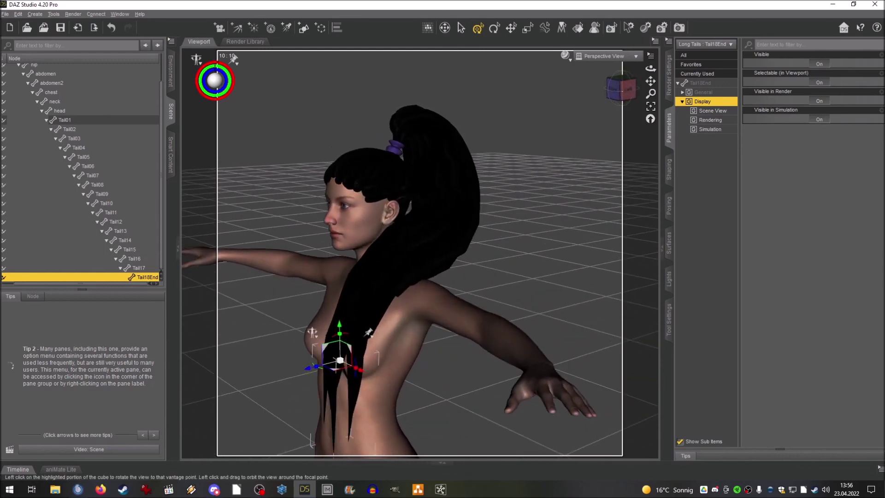
Step: Select the Tail03 bone and display the shaping parameters of Long Tails
{"action": "left_click", "coordinate": [78, 139]}
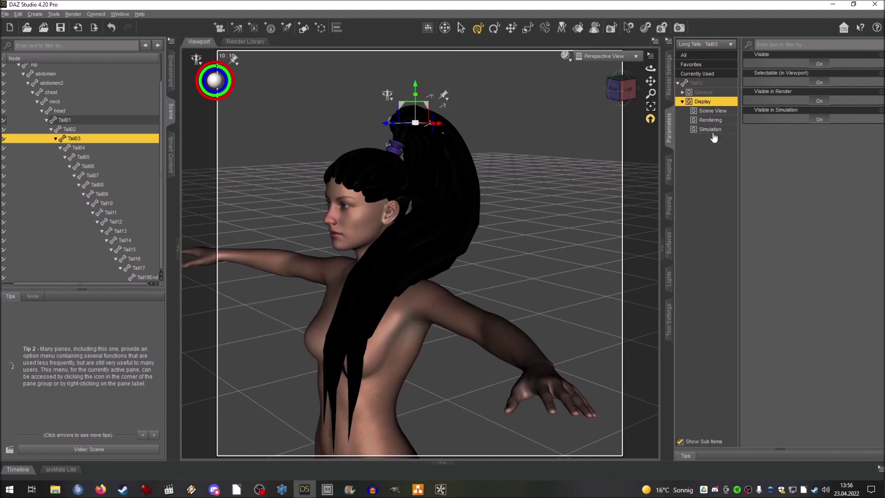
{"action": "left_click", "coordinate": [669, 171]}
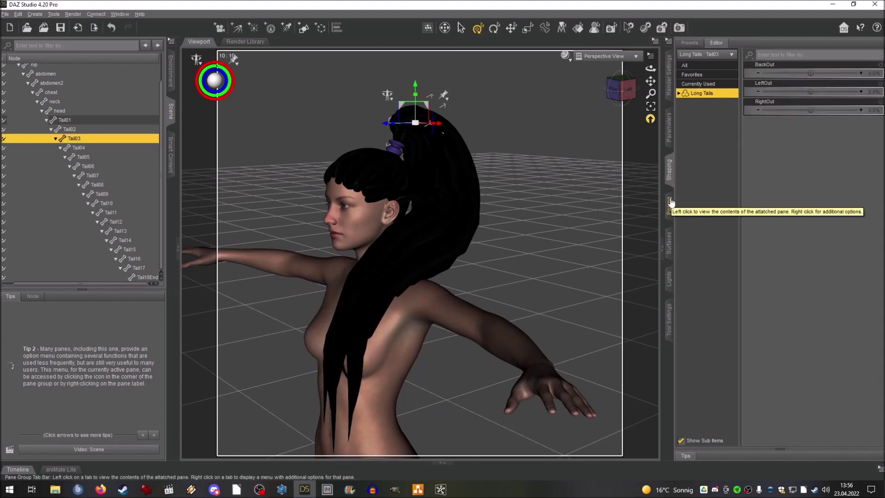